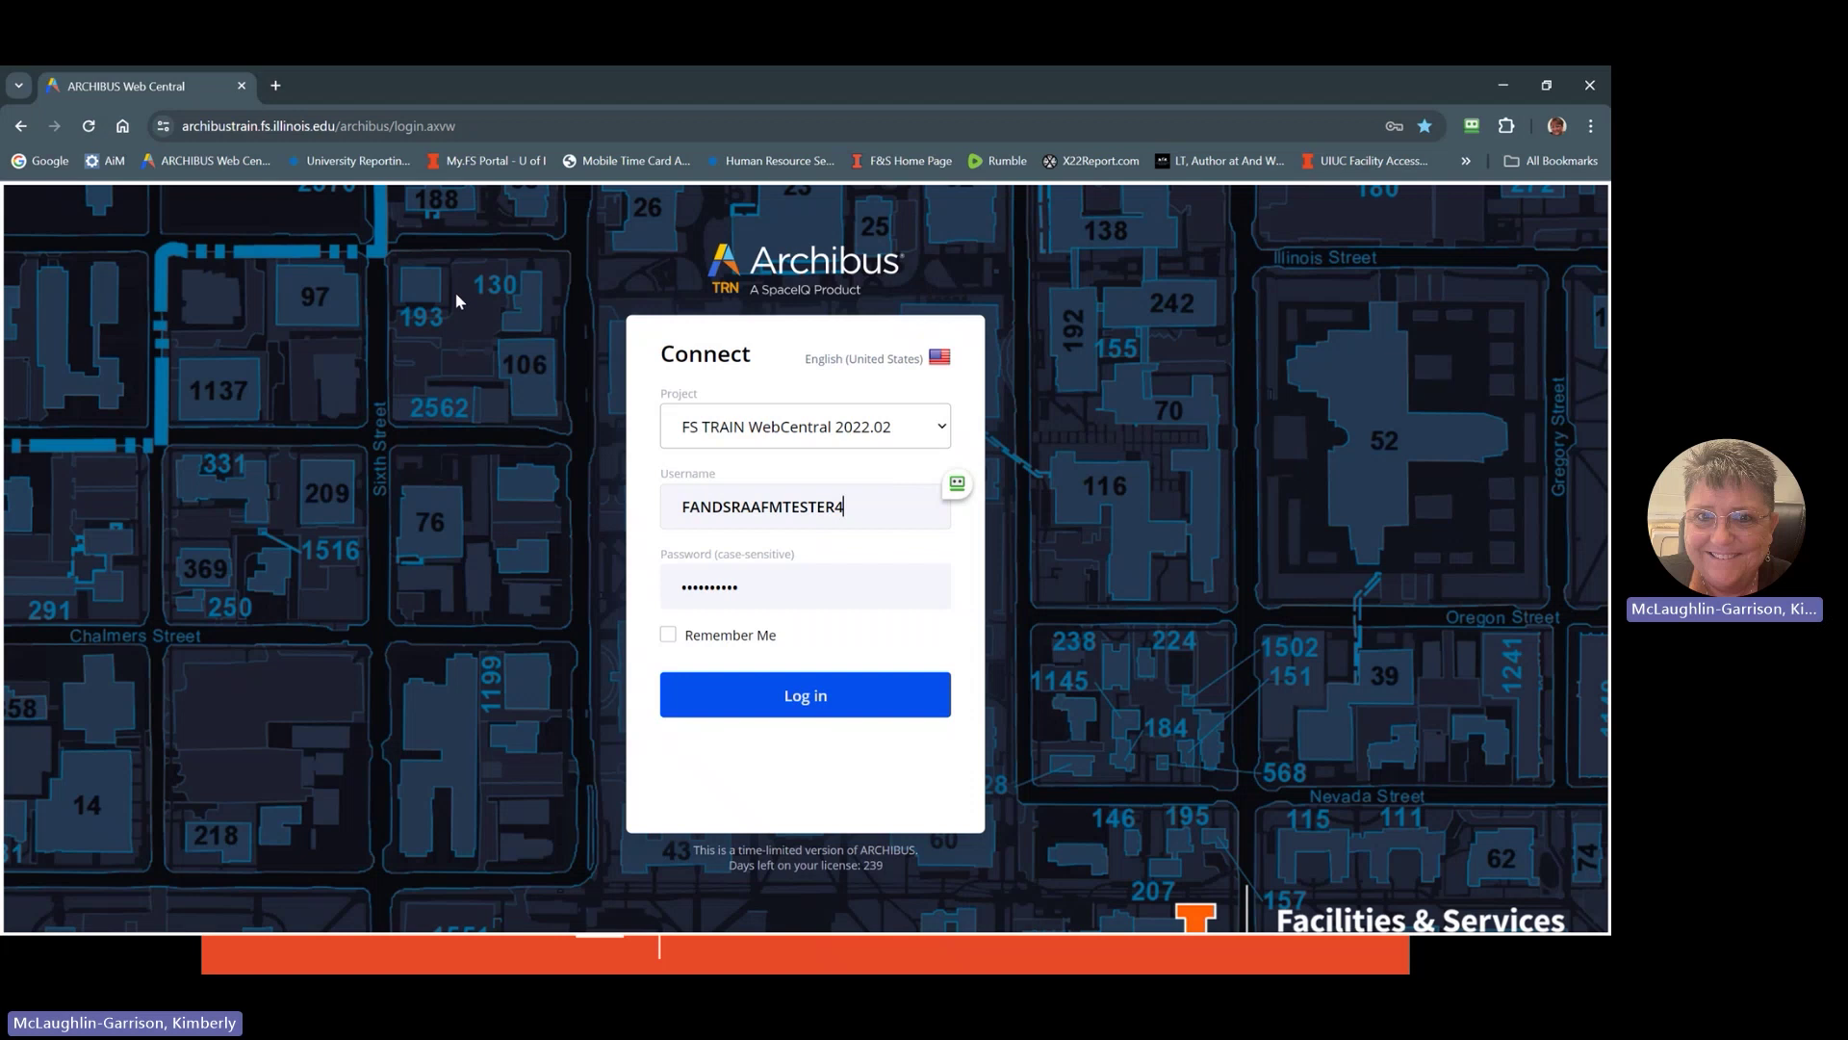
Log in to the FS TRAIN 2022.02 training project using a different saved tester account
{"action": "left_click", "coordinate": [221, 165]}
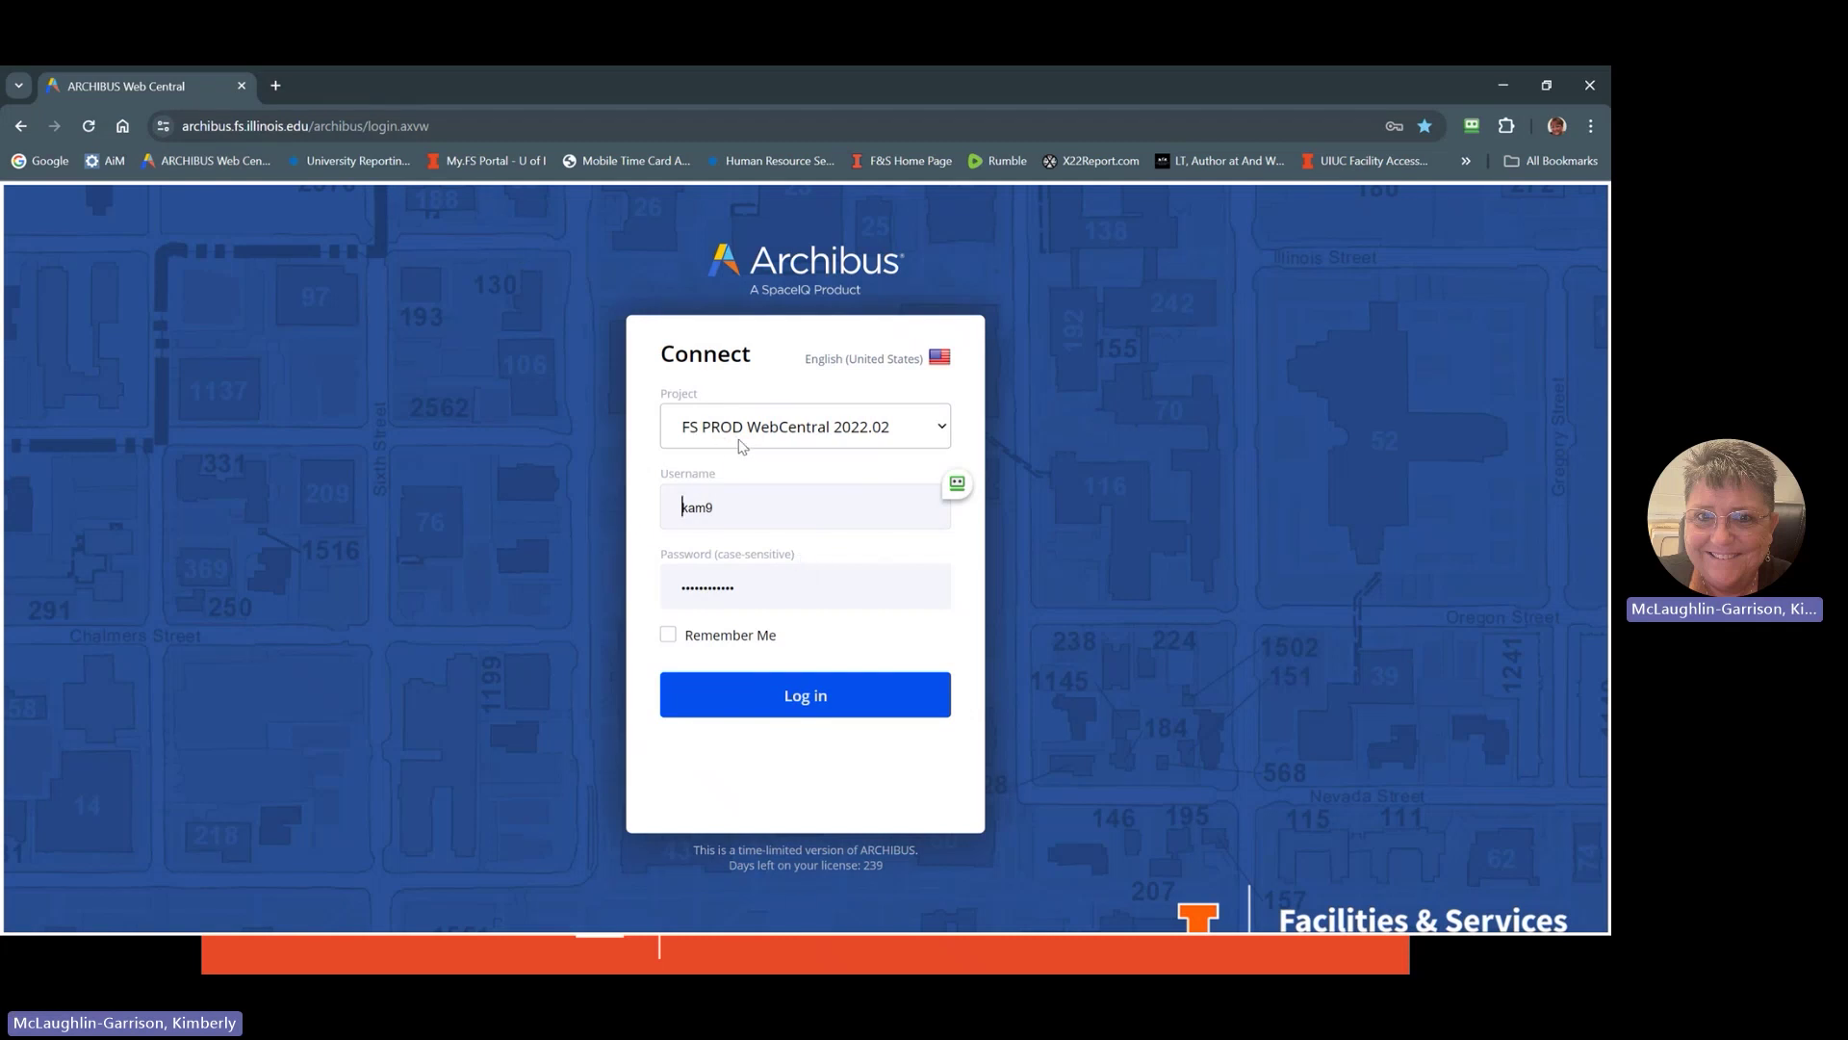
{"action": "left_click", "coordinate": [20, 126]}
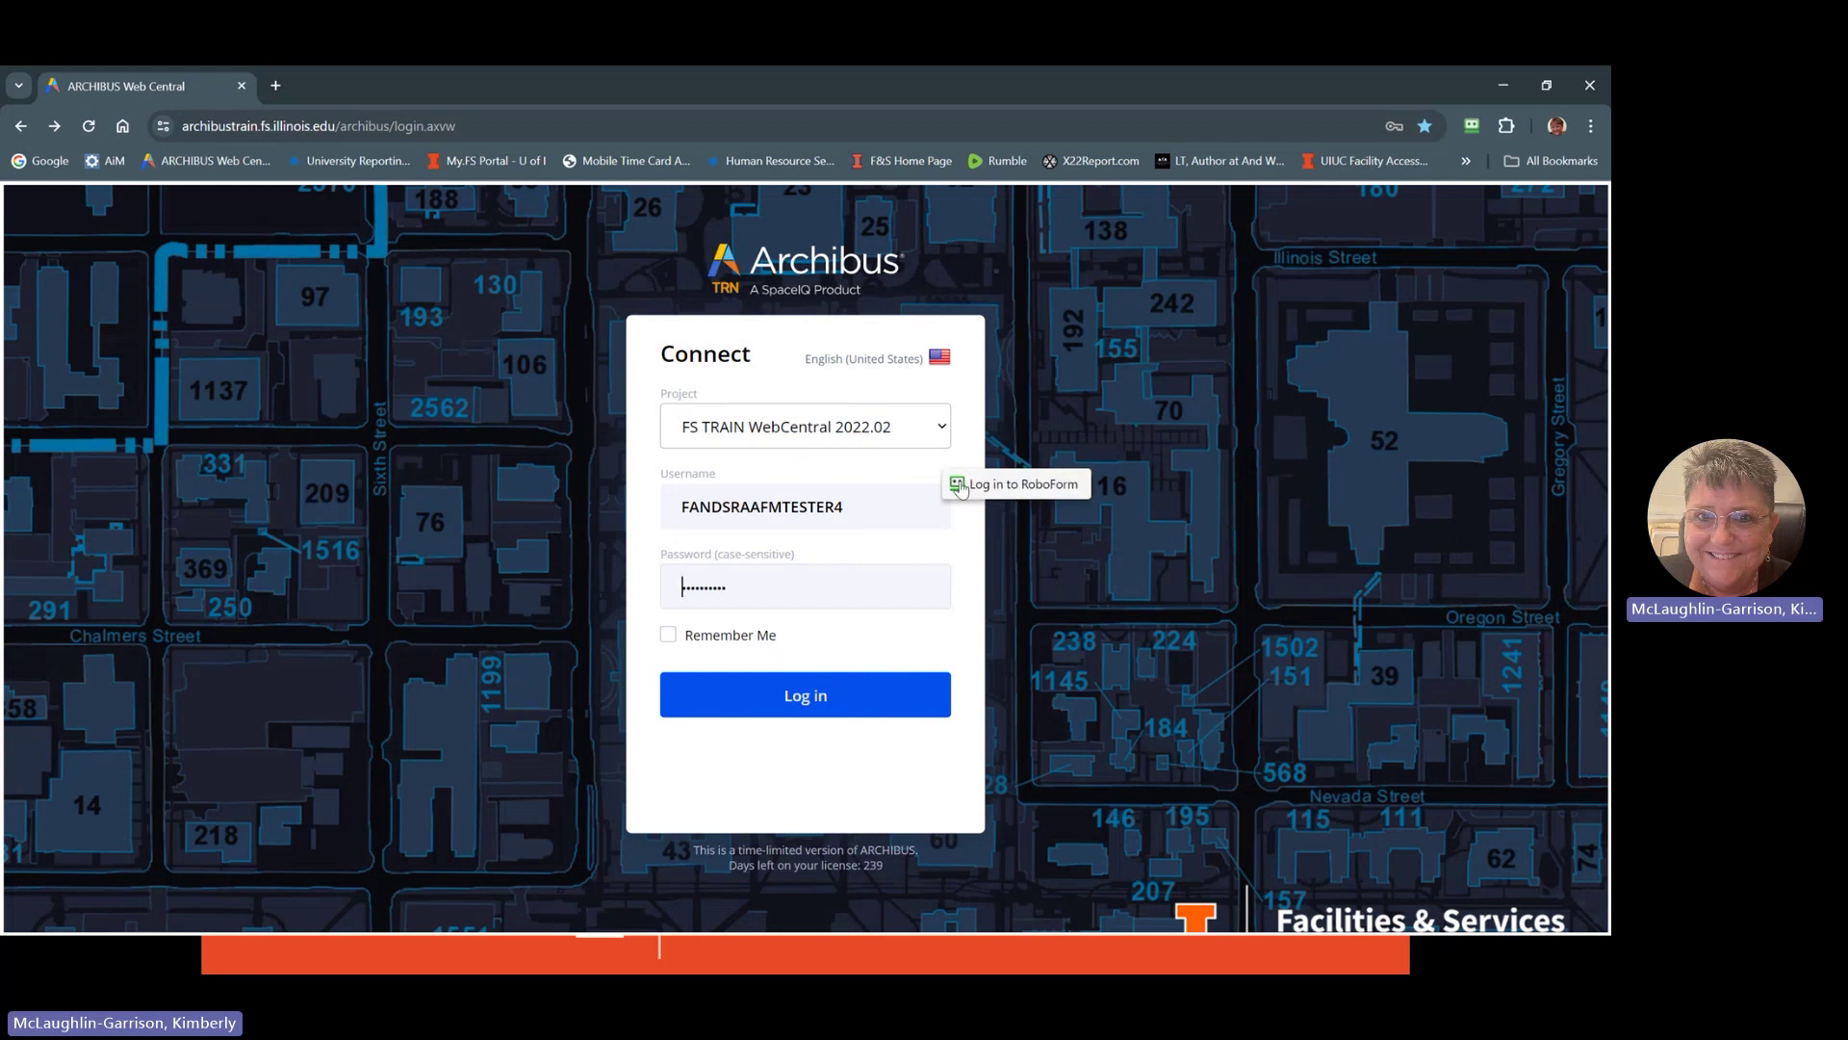
{"action": "left_click", "coordinate": [905, 506]}
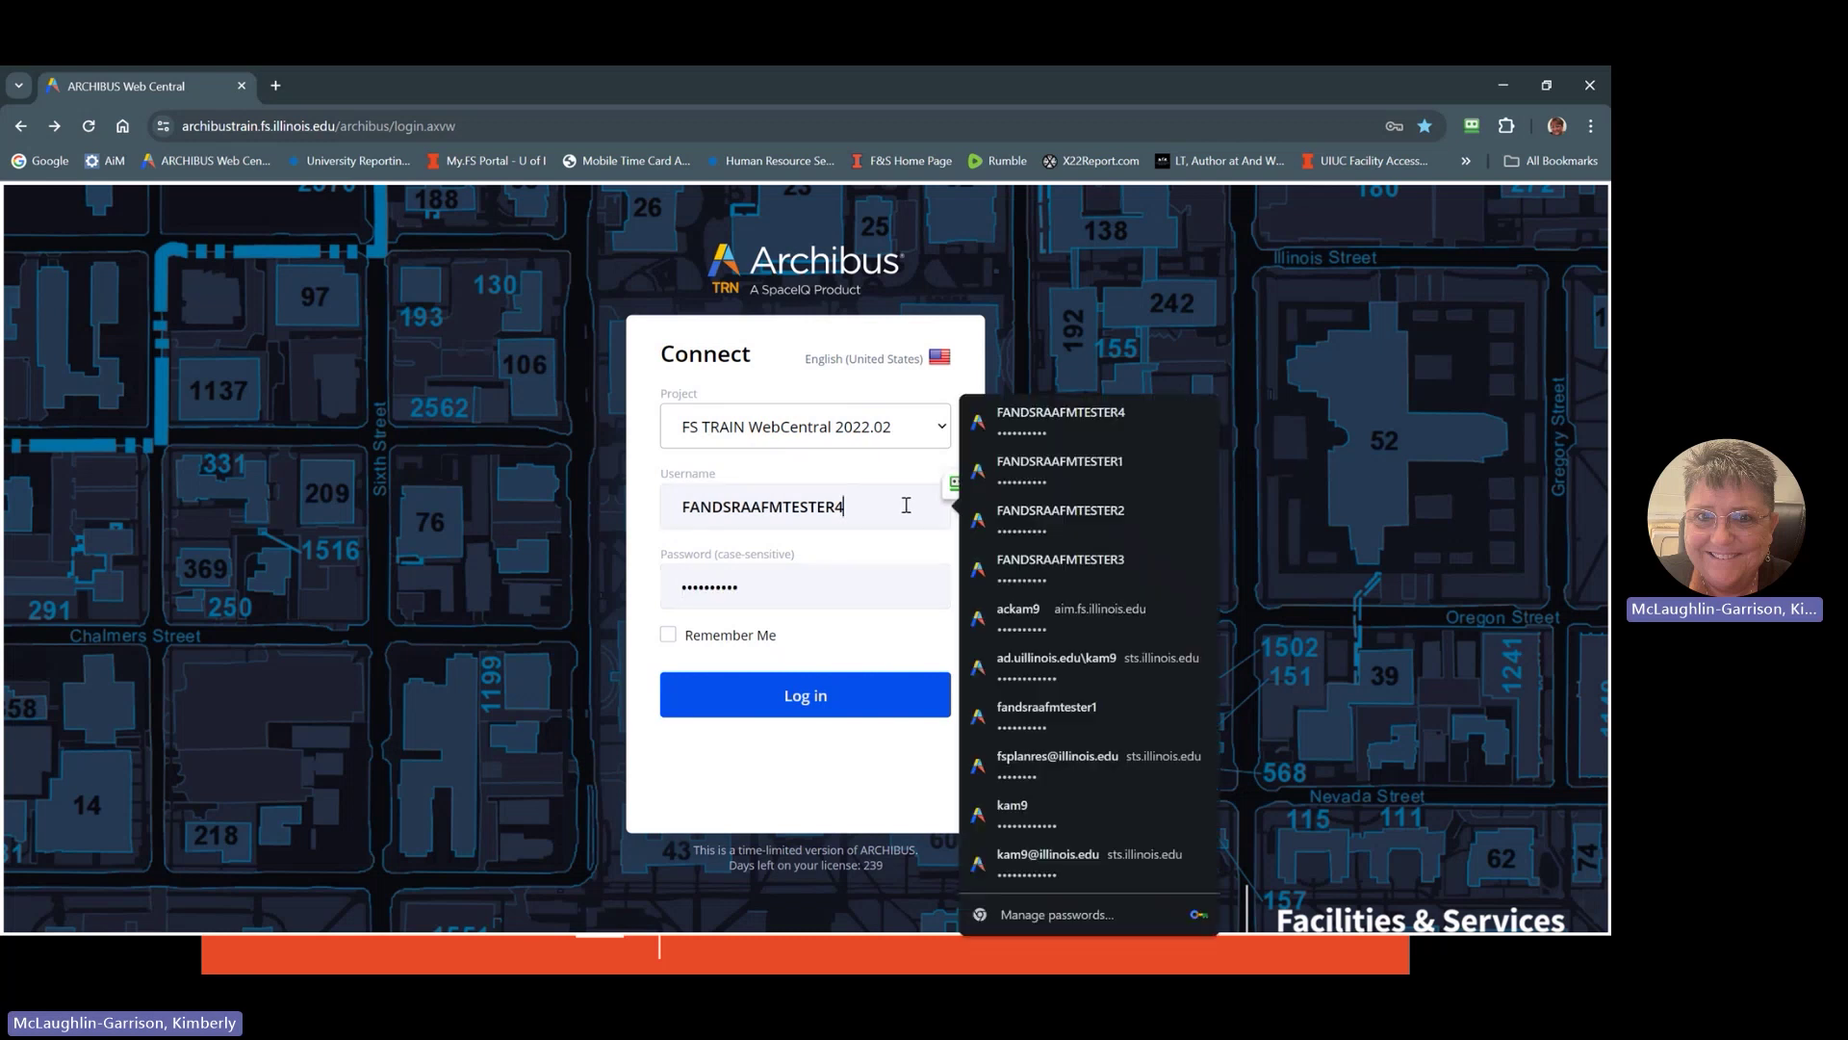
{"action": "left_click", "coordinate": [1076, 512]}
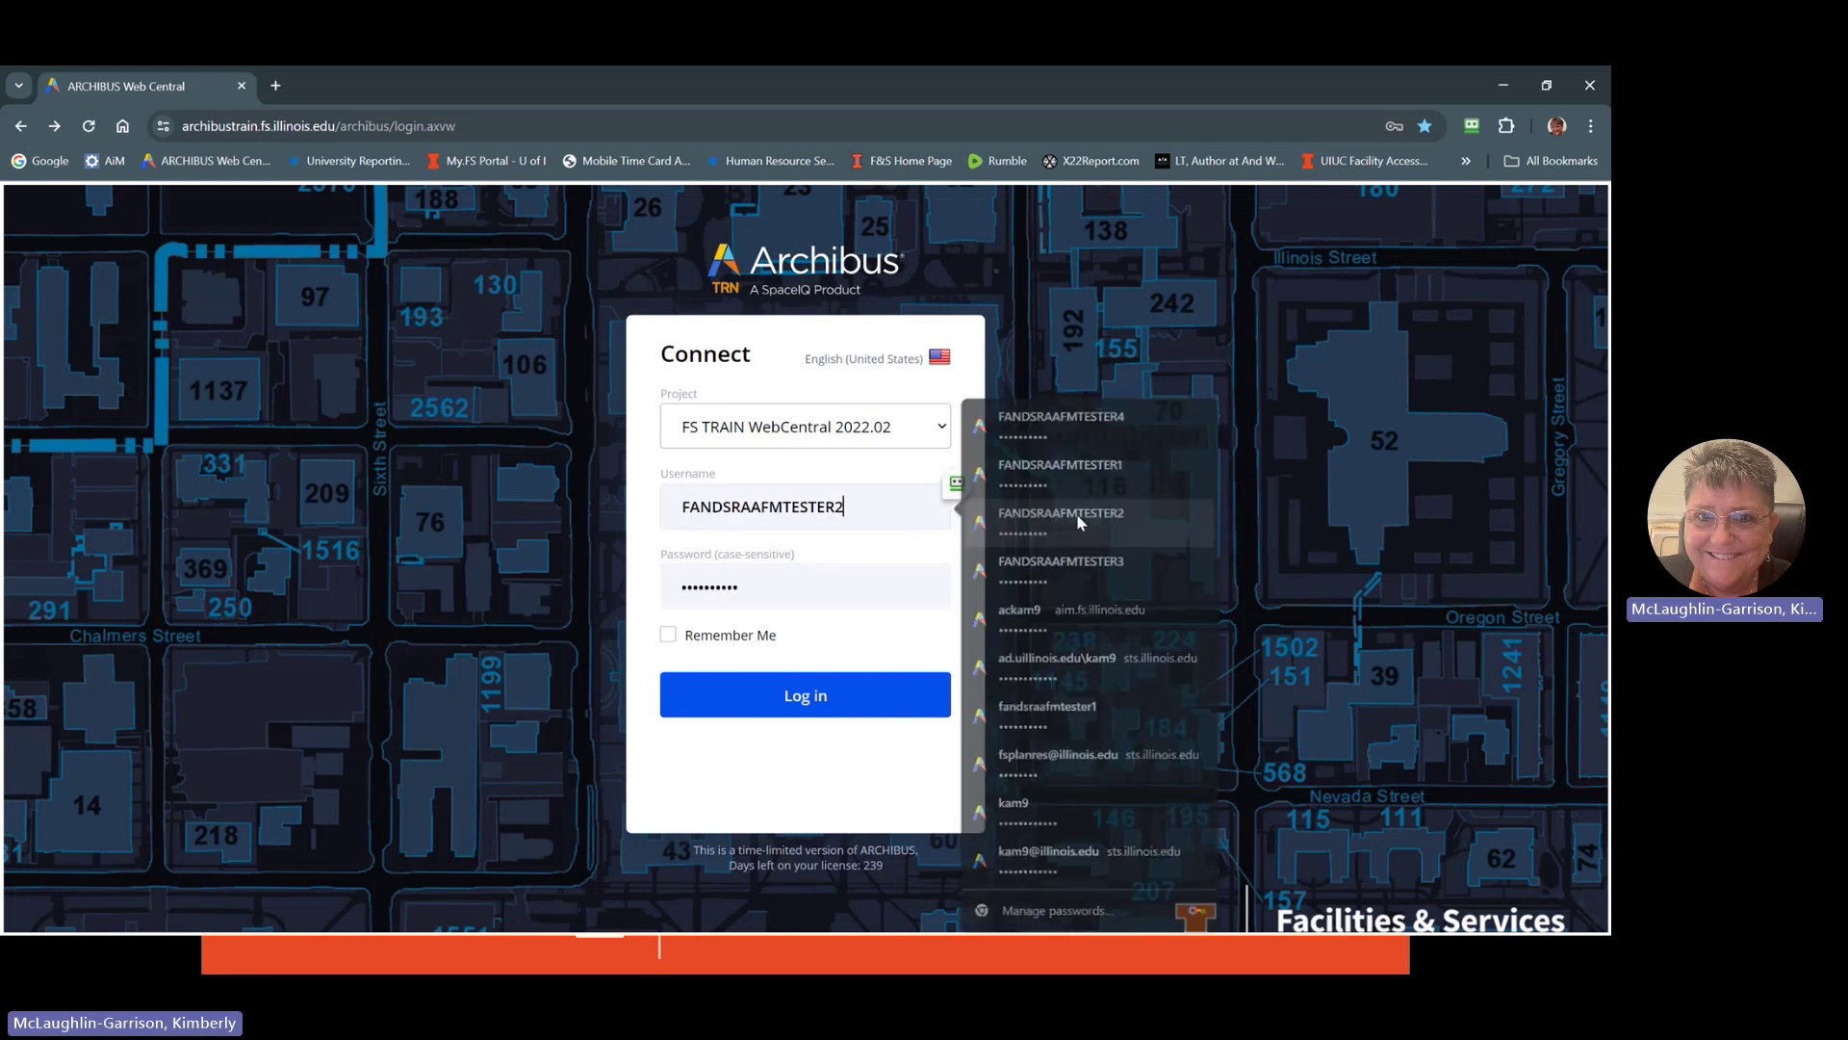
{"action": "left_click", "coordinate": [805, 703]}
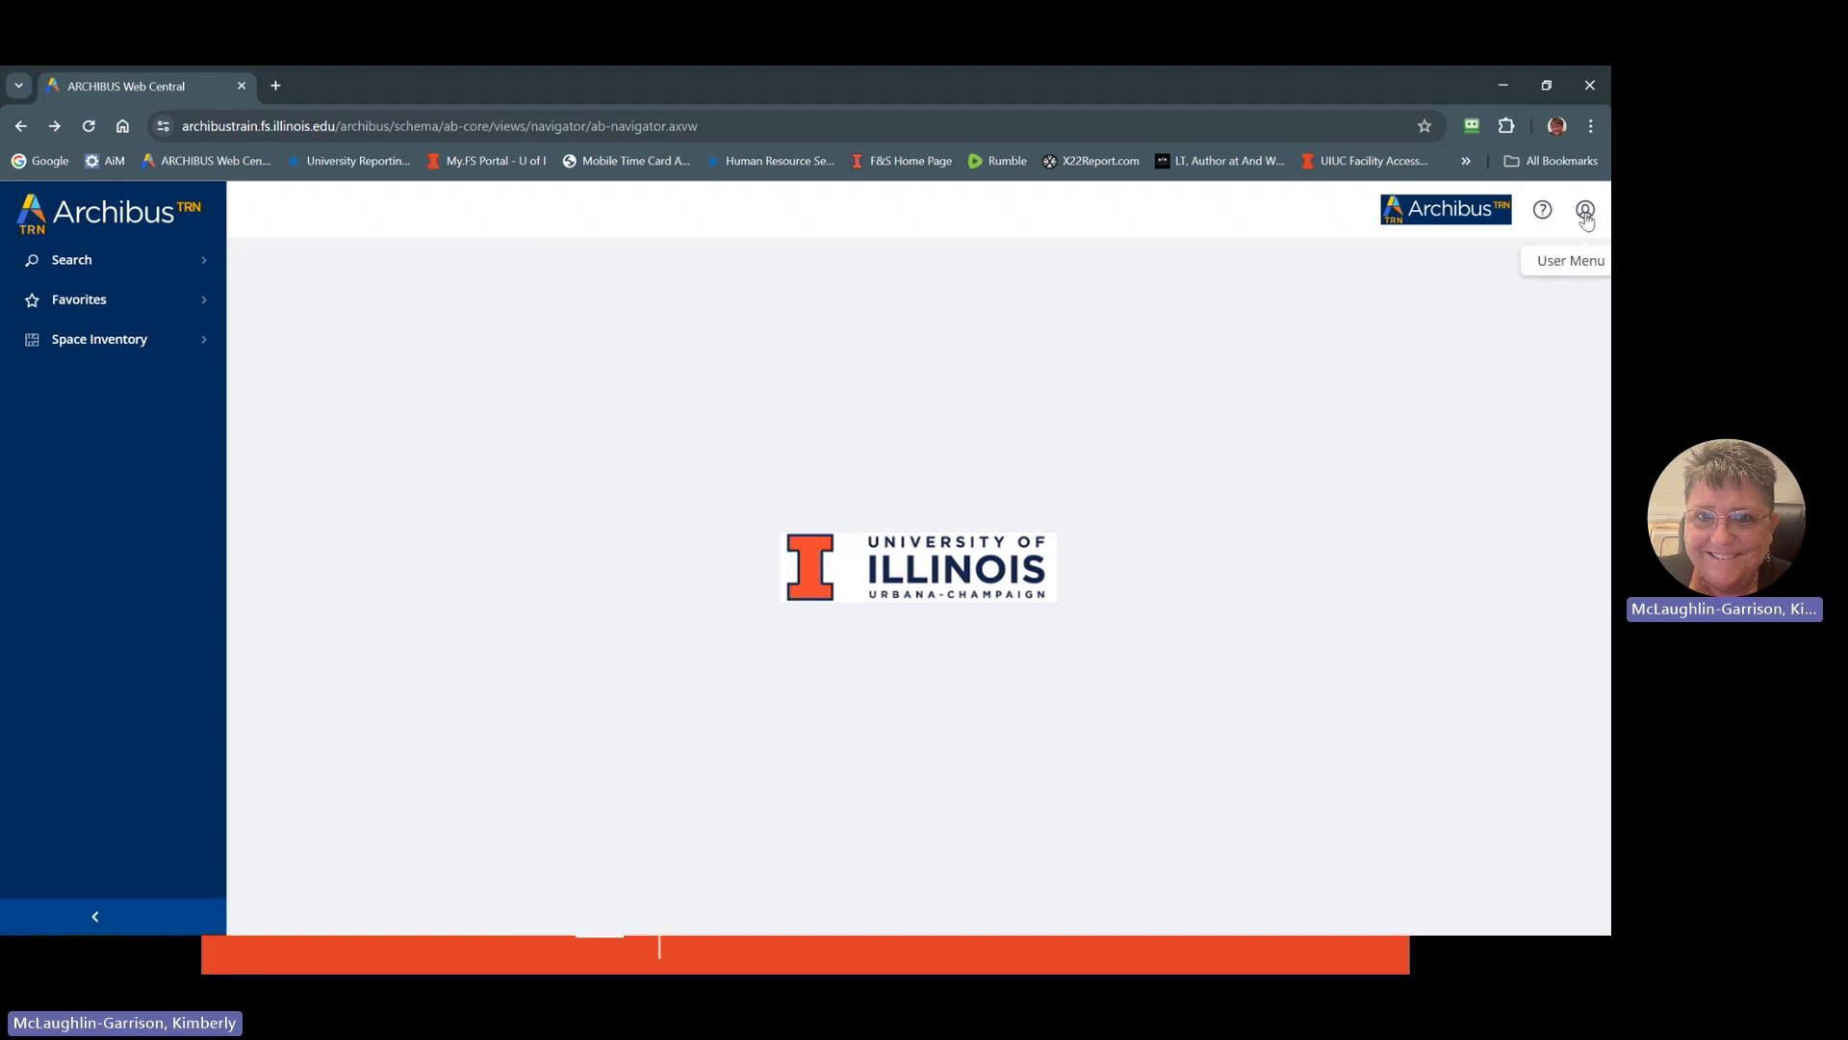
Check the account's FS TRAIN project and DEPARTMENT SPACE role, then collapse and expand the sidebar twice
{"action": "left_click", "coordinate": [1585, 214]}
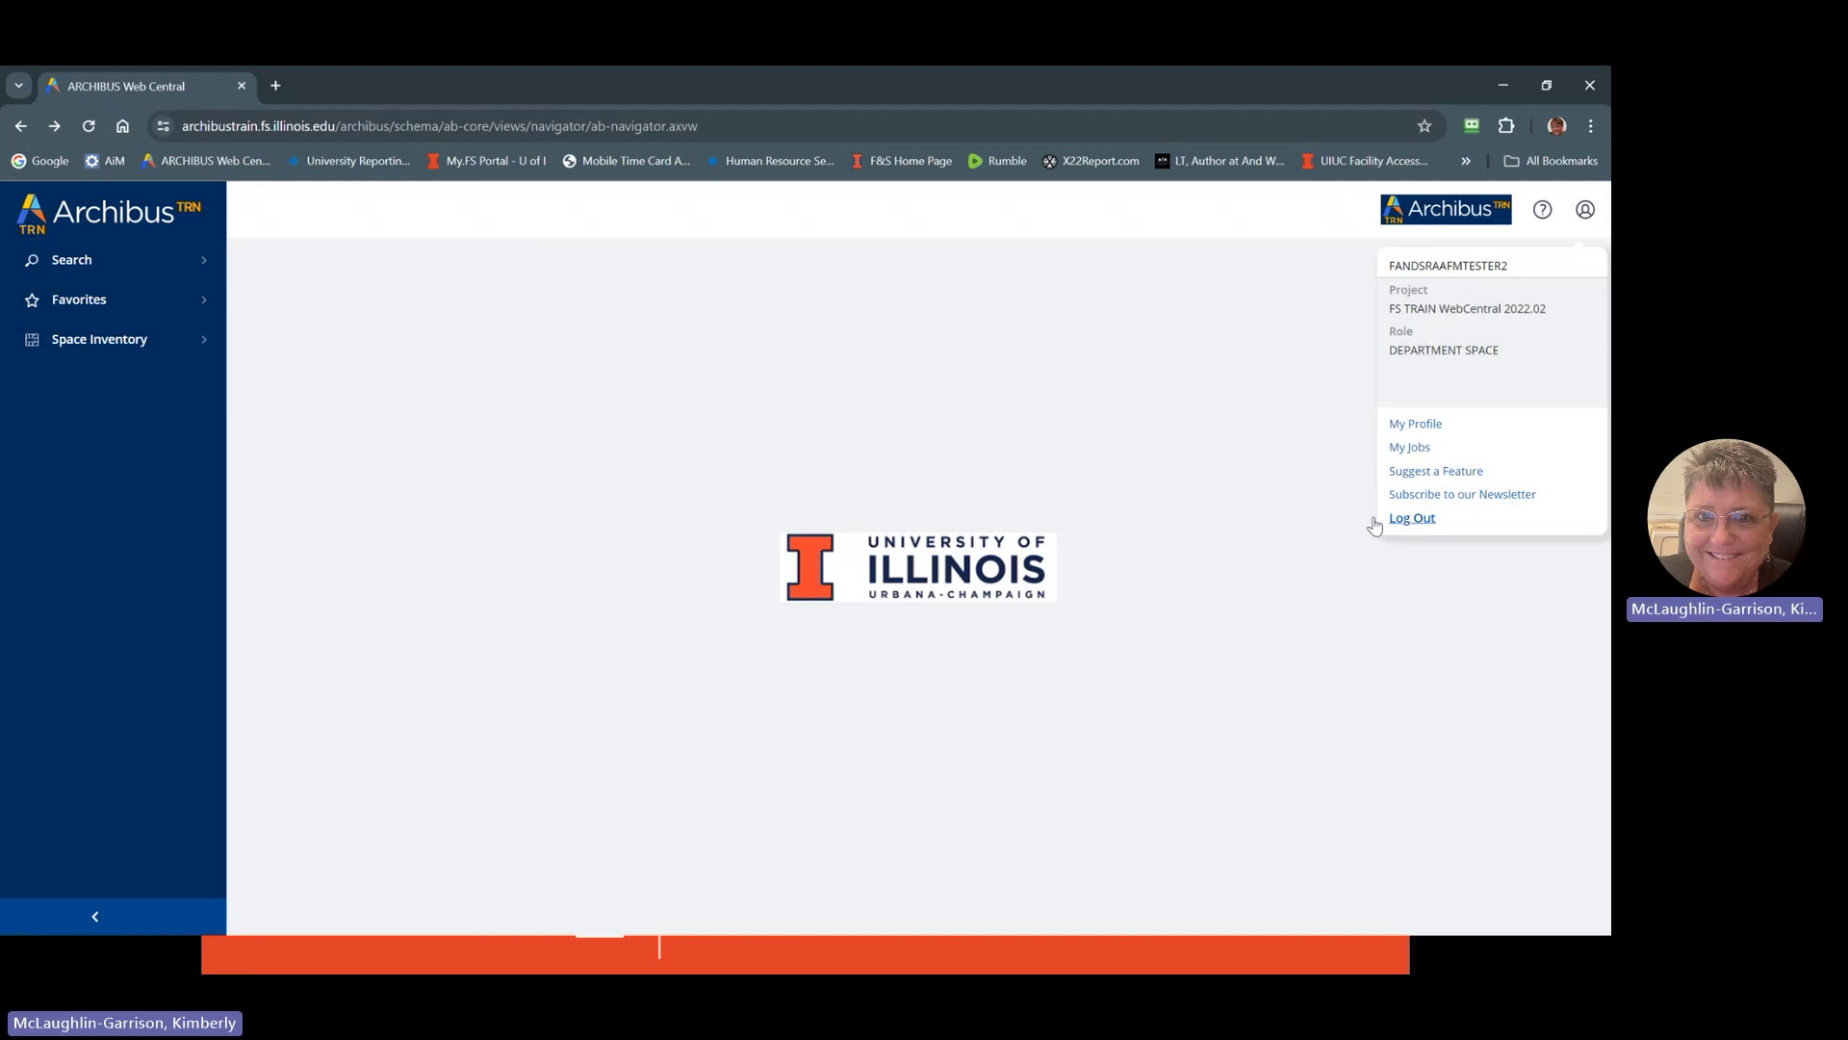
{"action": "left_click", "coordinate": [734, 215]}
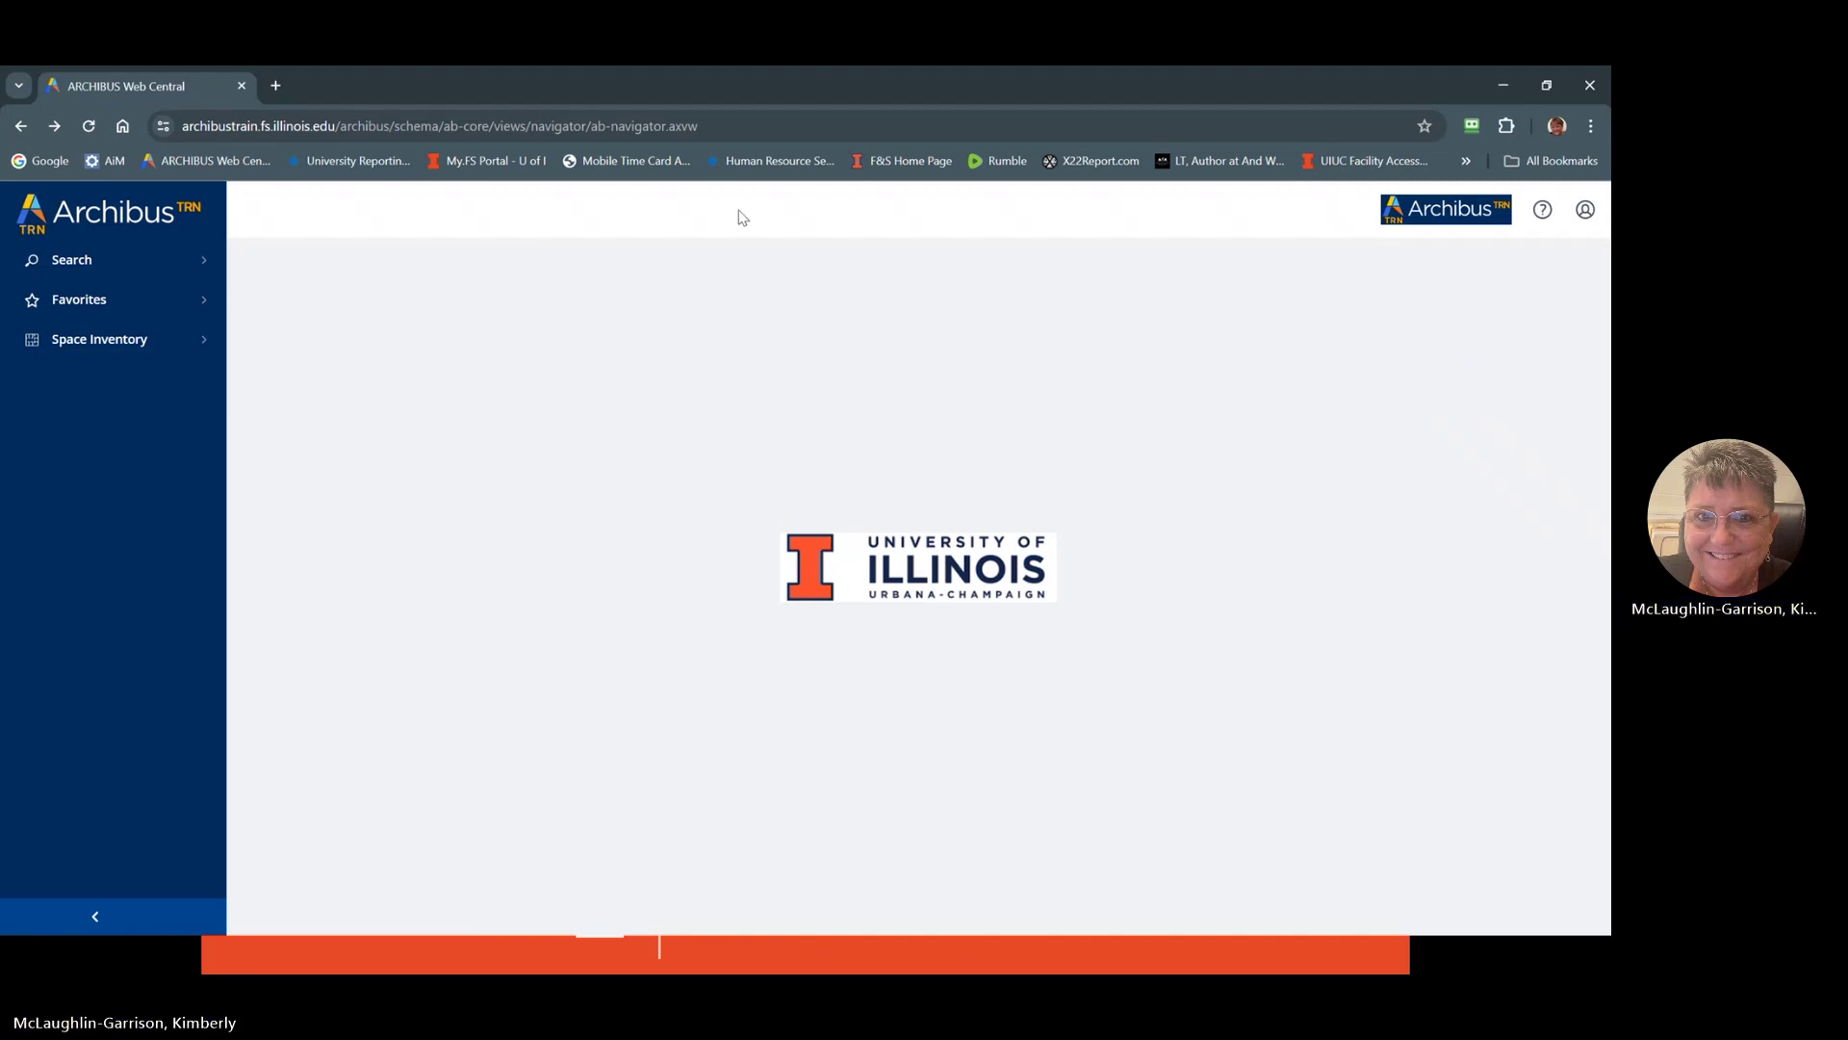
{"action": "left_click", "coordinate": [95, 919]}
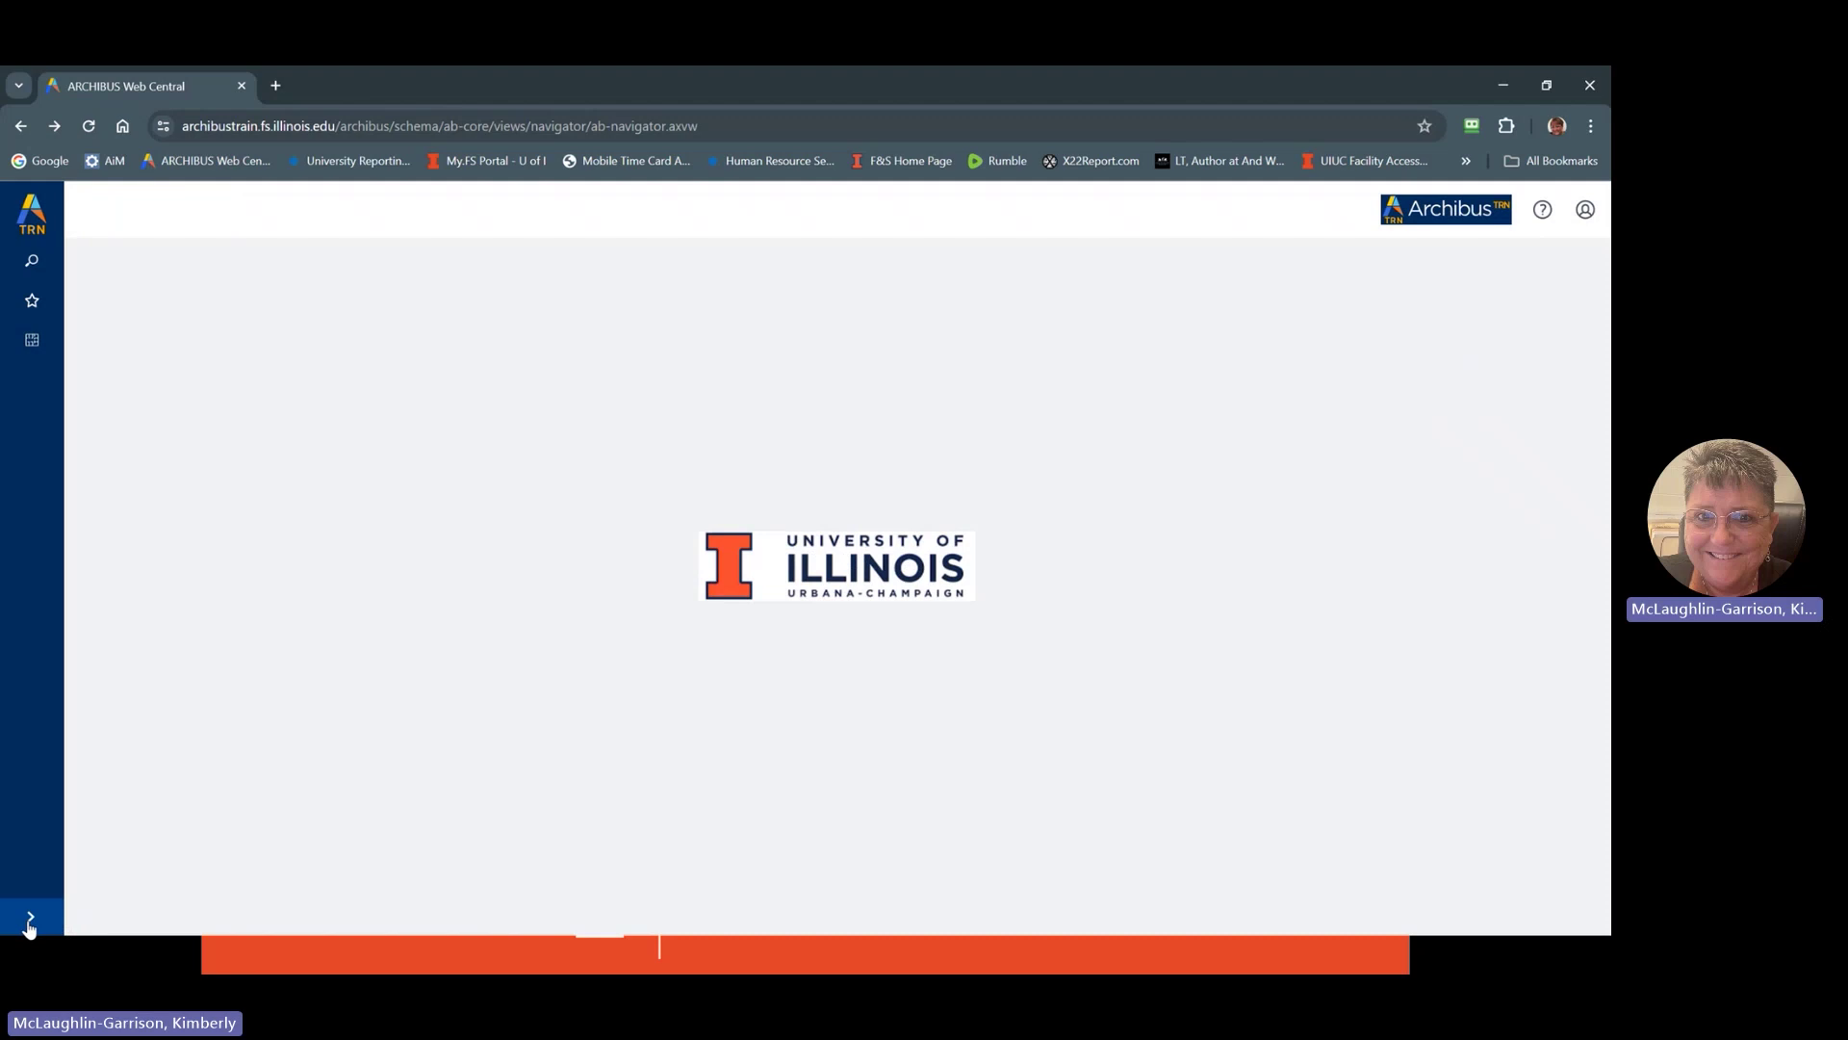
{"action": "left_click", "coordinate": [31, 920]}
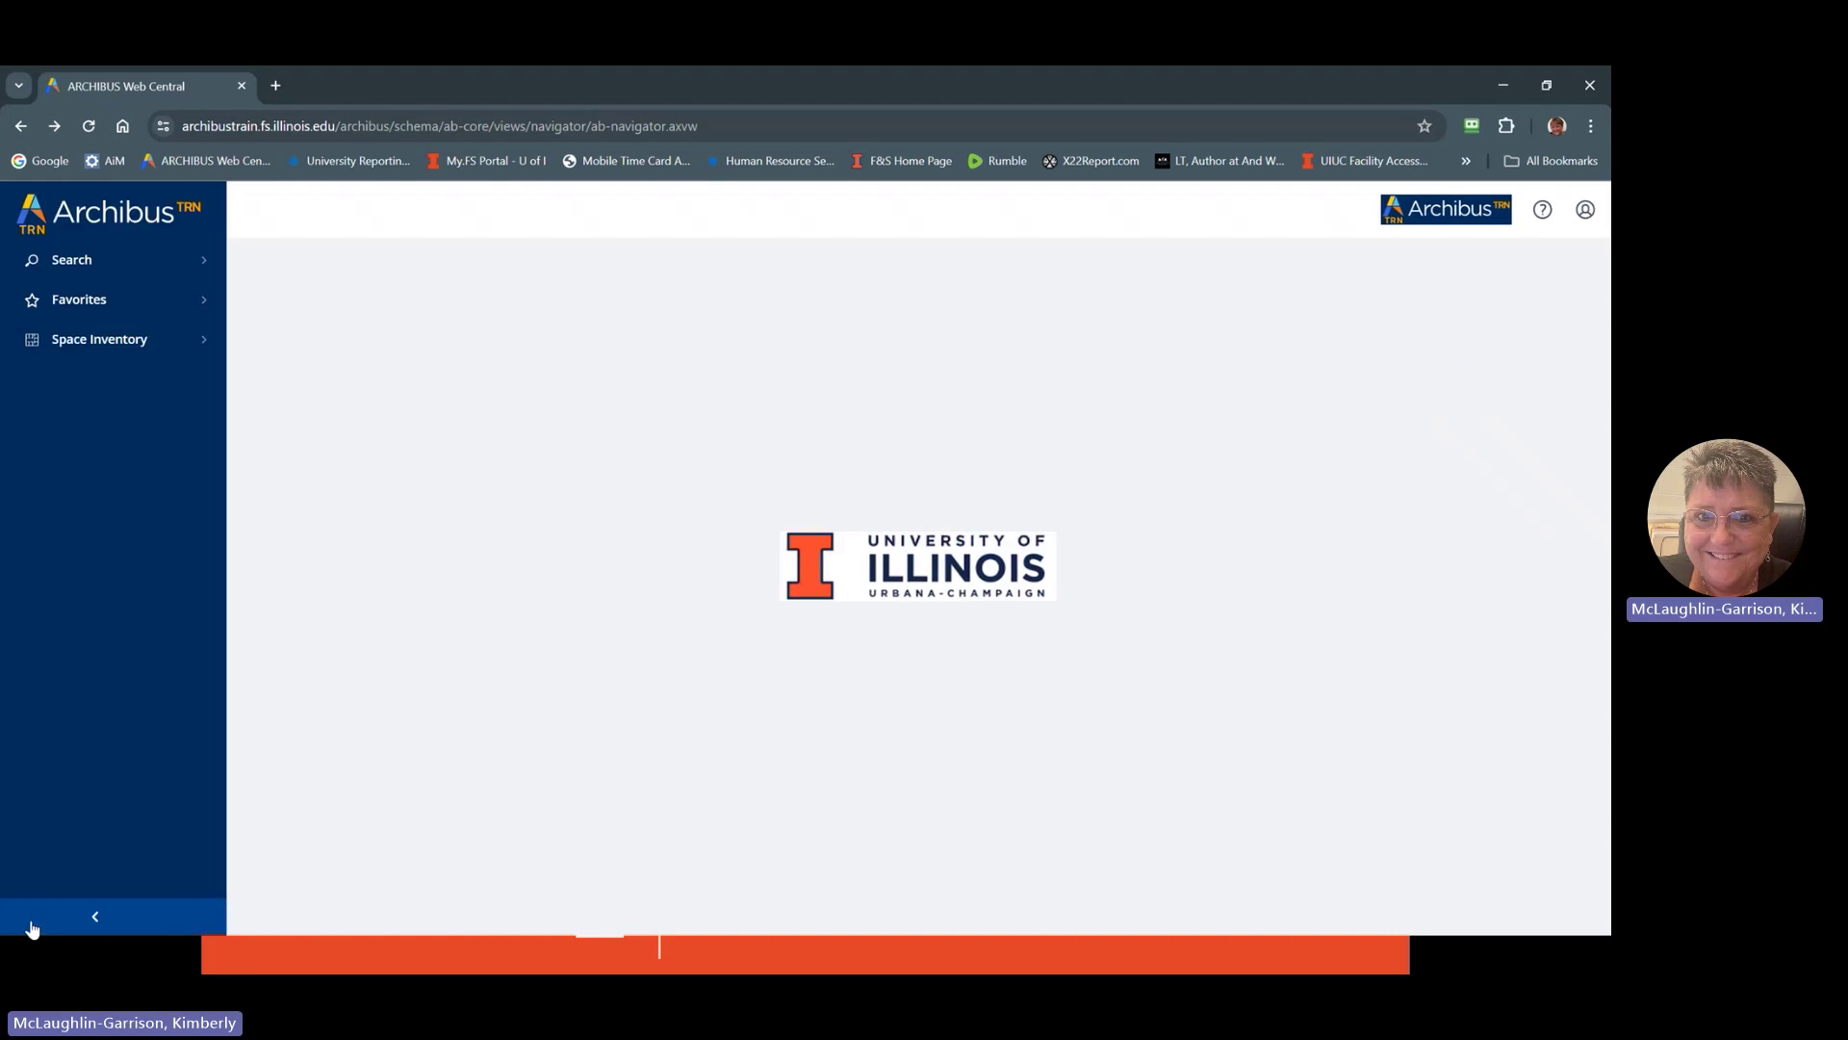
{"action": "left_click", "coordinate": [95, 920]}
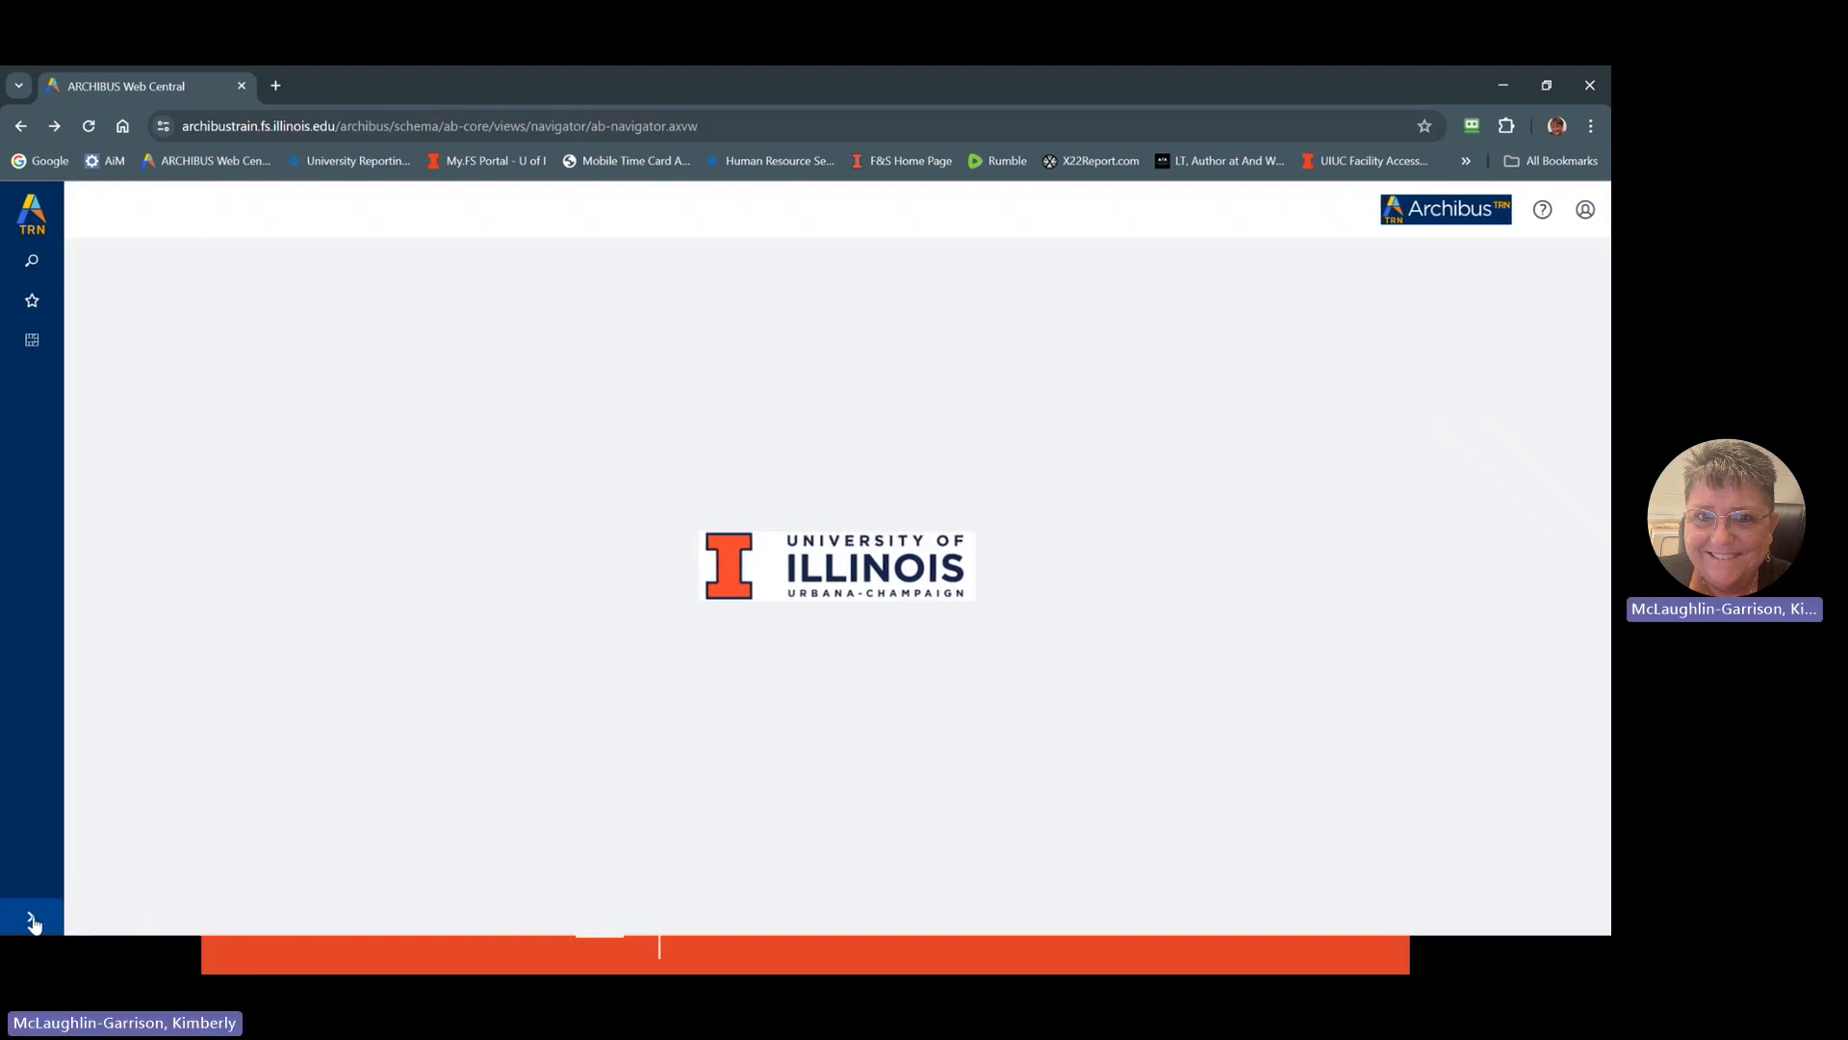
{"action": "left_click", "coordinate": [31, 919]}
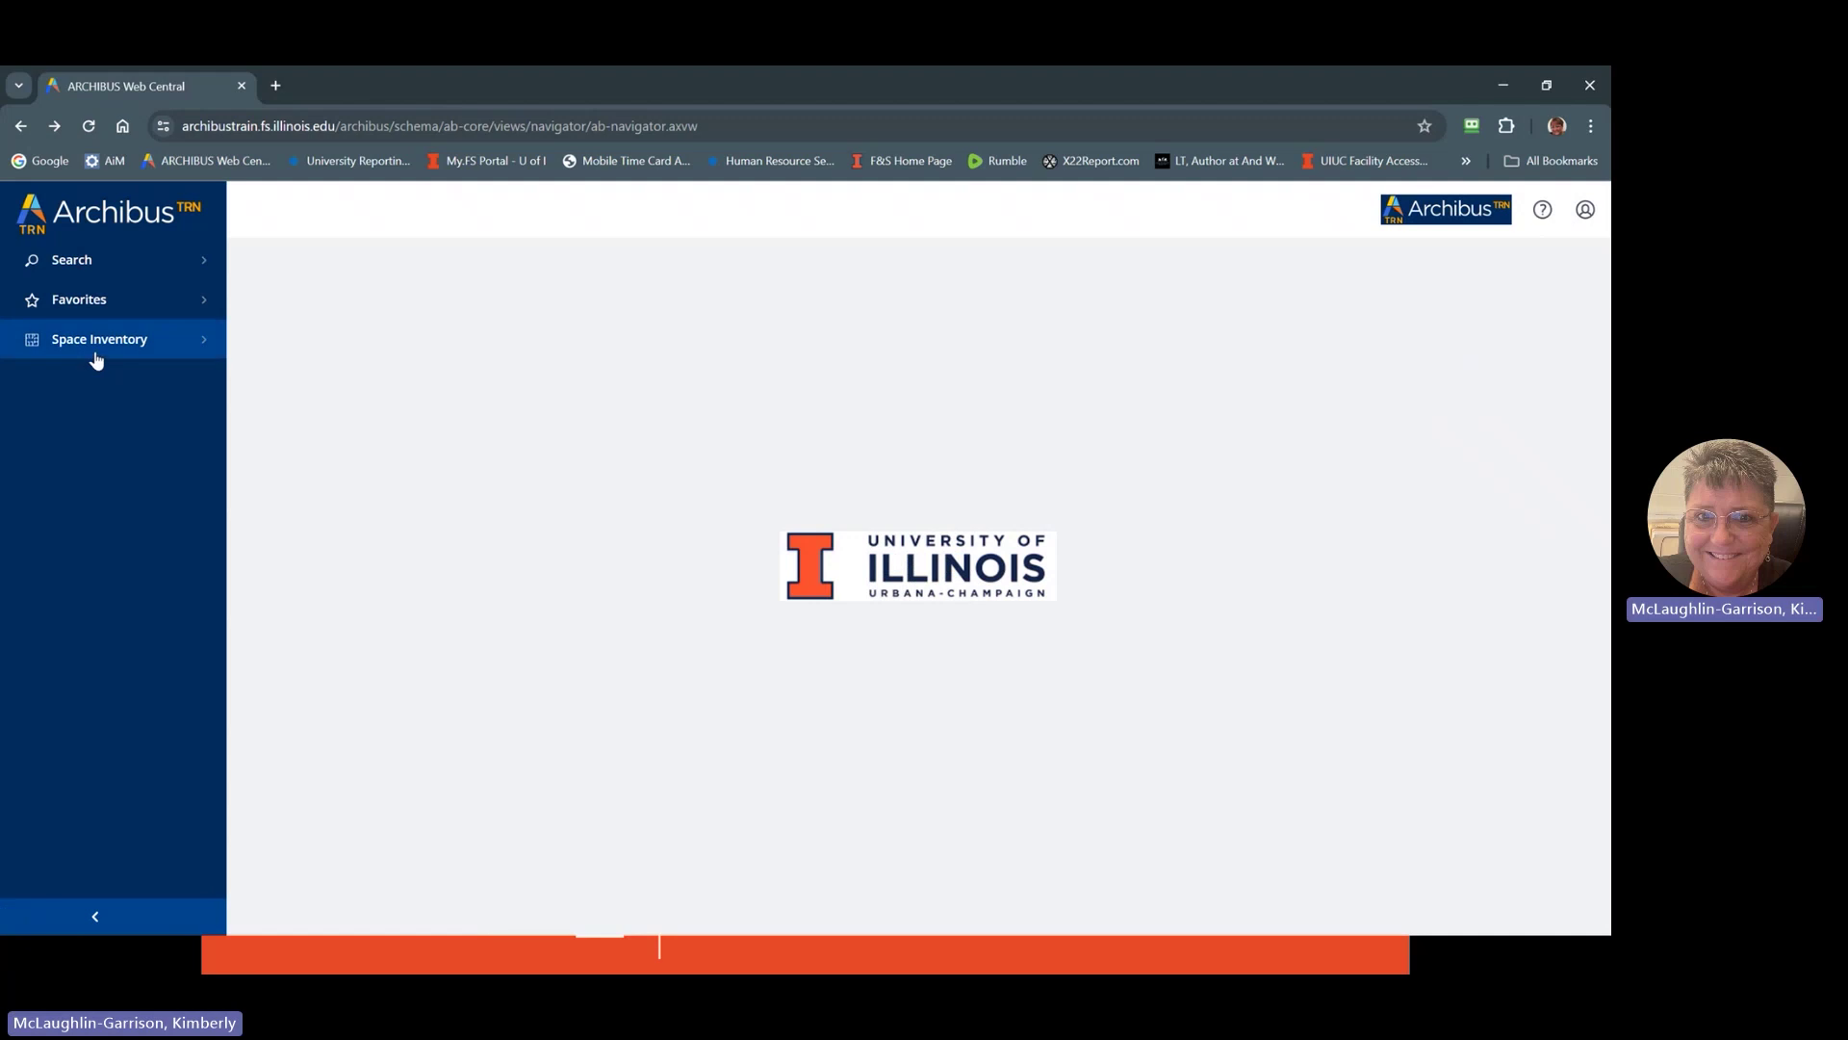
Browse the Space Inventory task list under Department Space
{"action": "left_click", "coordinate": [80, 345]}
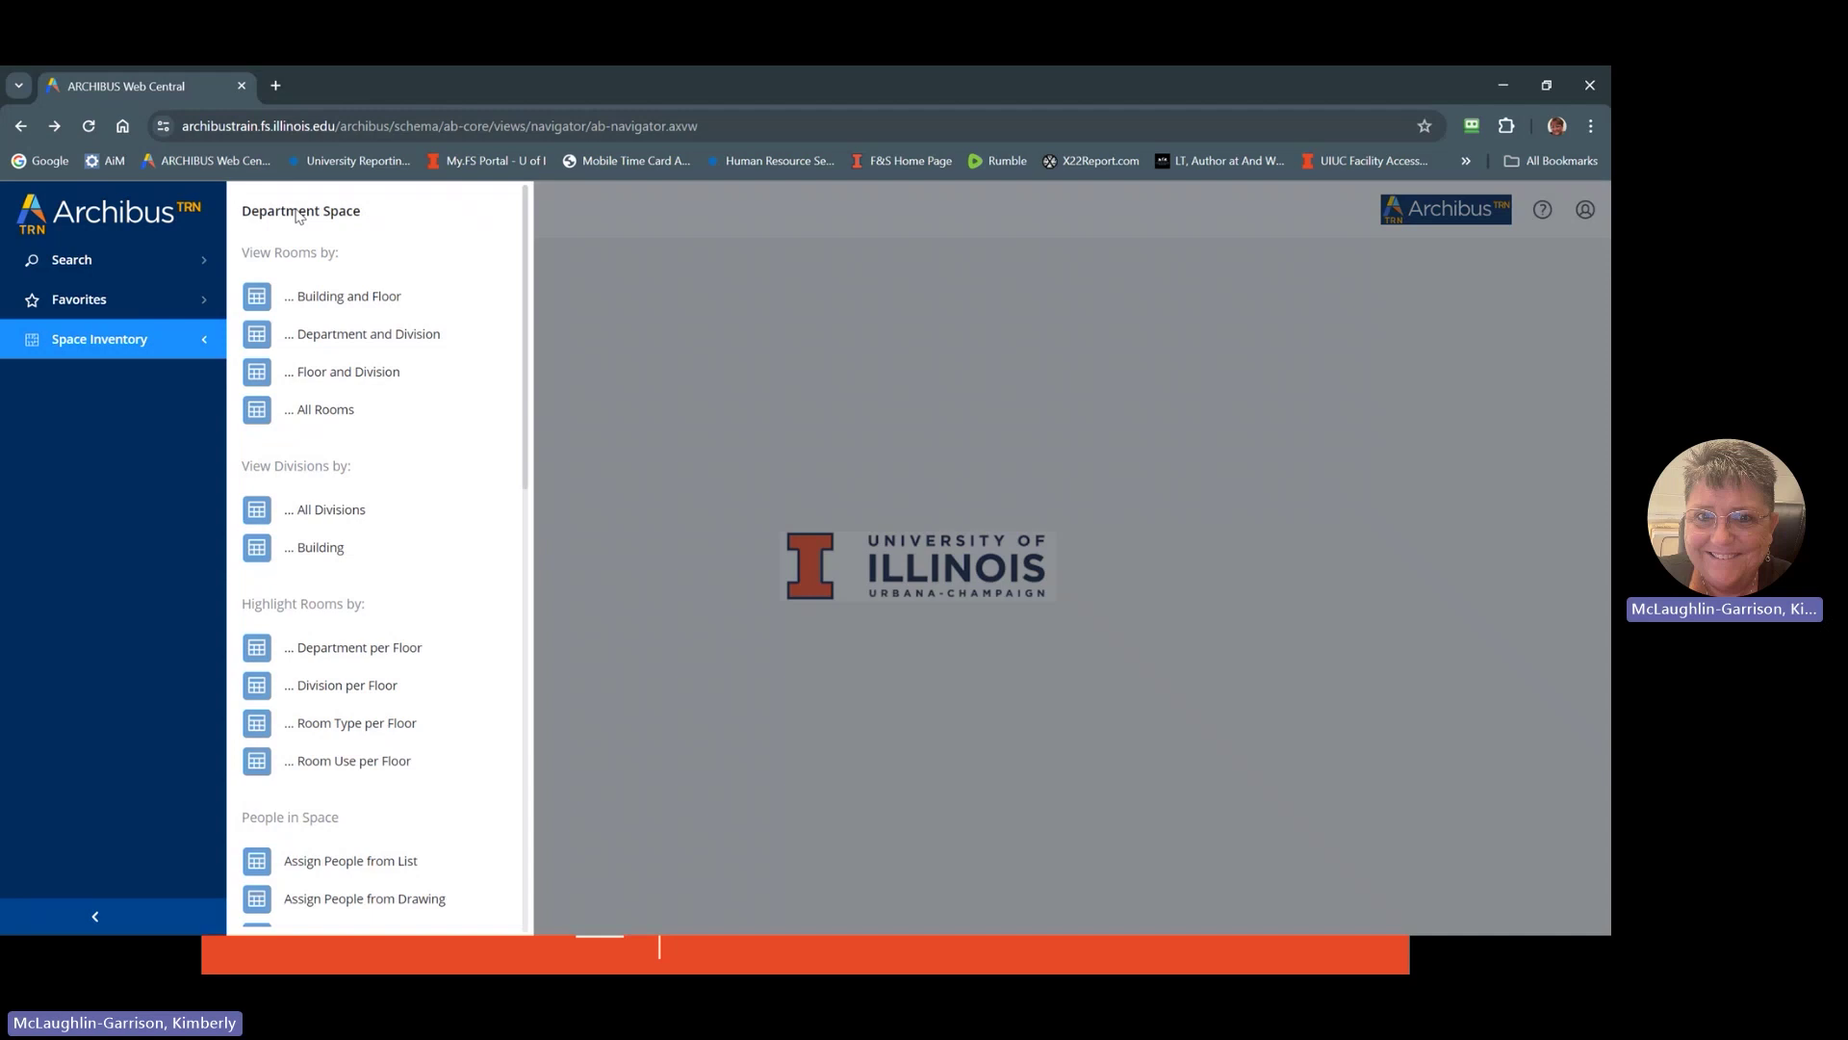
{"action": "scroll", "coordinate": [421, 573], "scroll_direction": "down", "scroll_amount": 9}
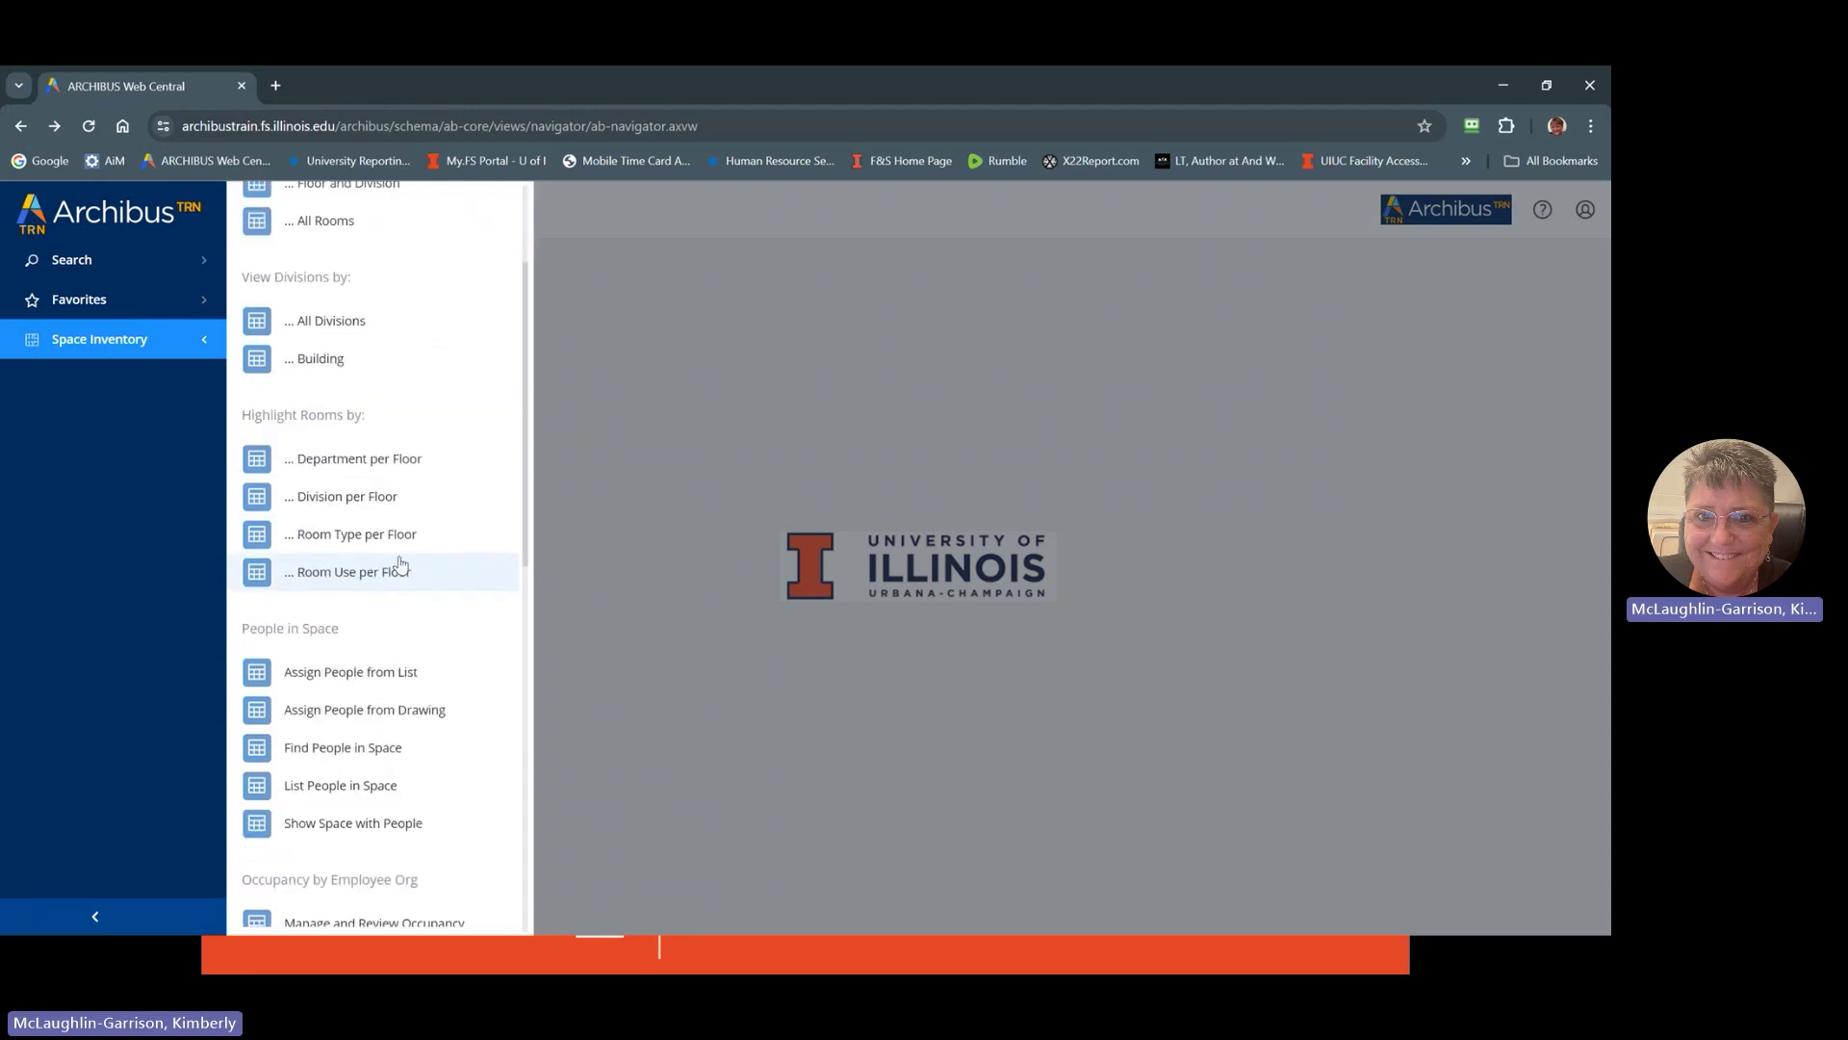
{"action": "scroll", "coordinate": [409, 577], "scroll_direction": "down", "scroll_amount": 2}
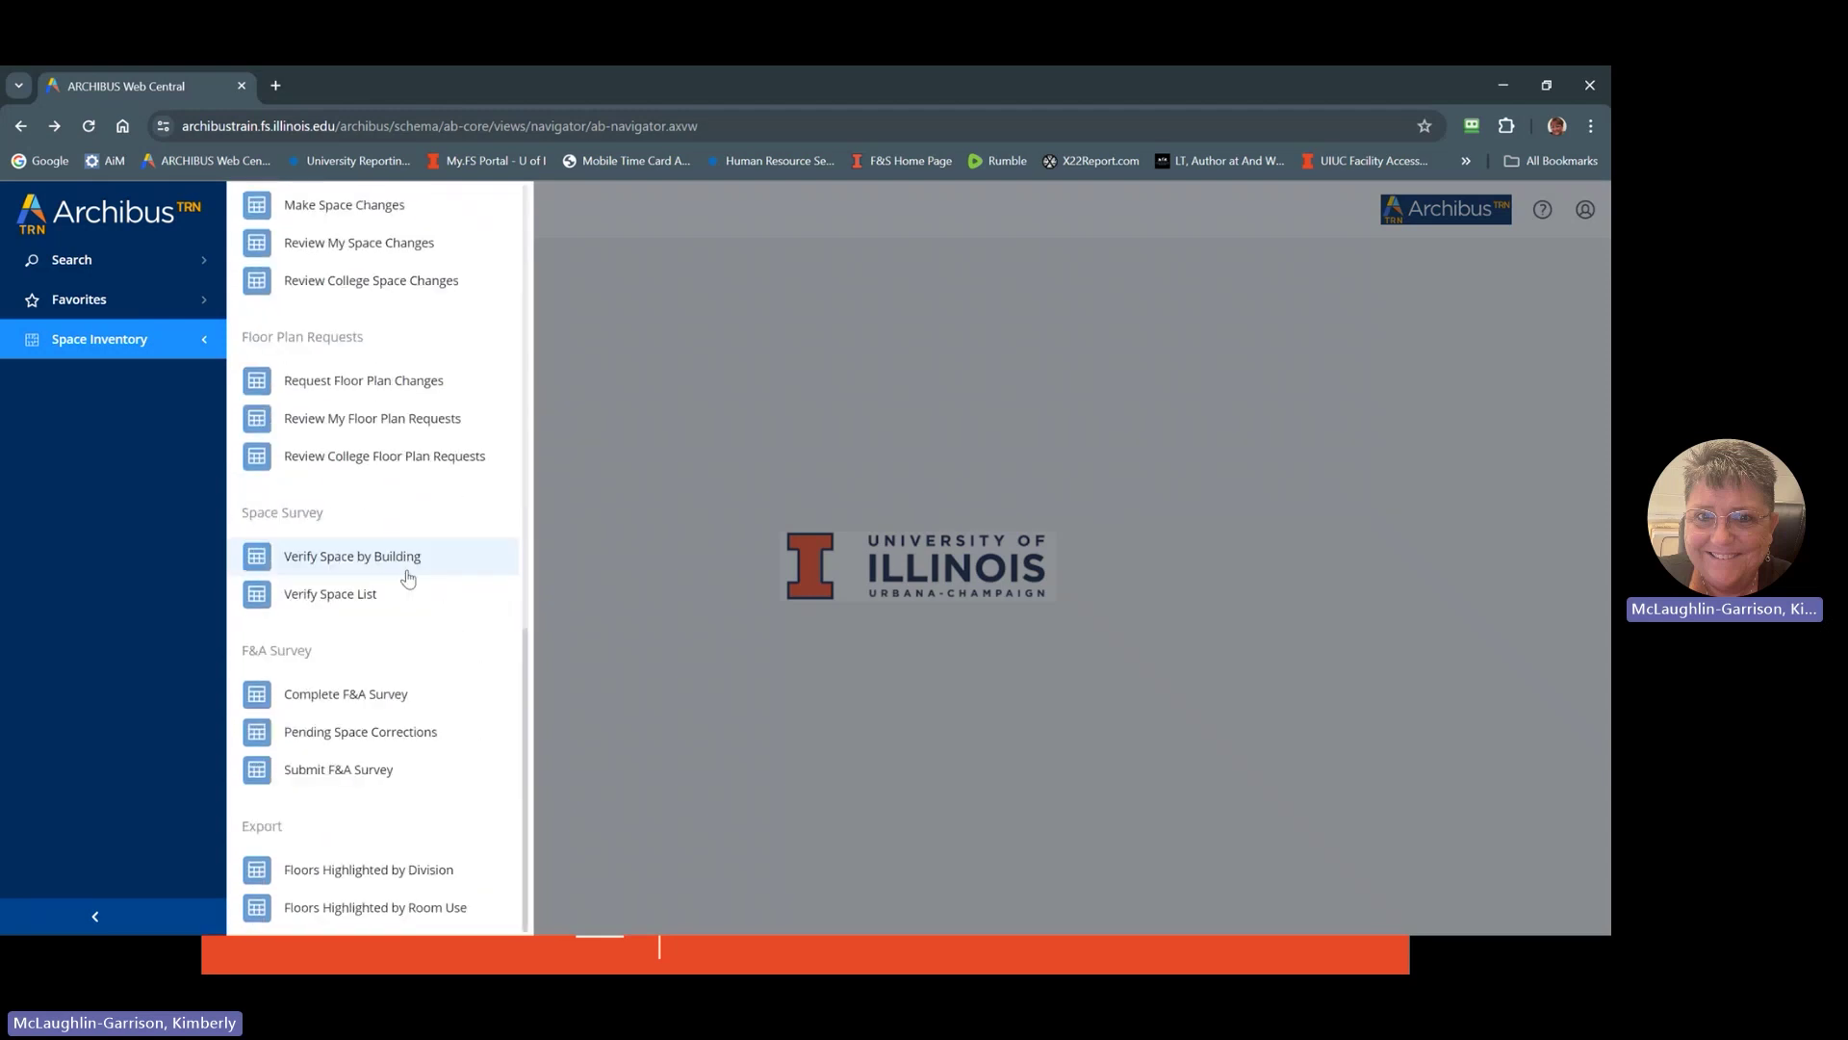
{"action": "scroll", "coordinate": [408, 578], "scroll_direction": "up", "scroll_amount": 11}
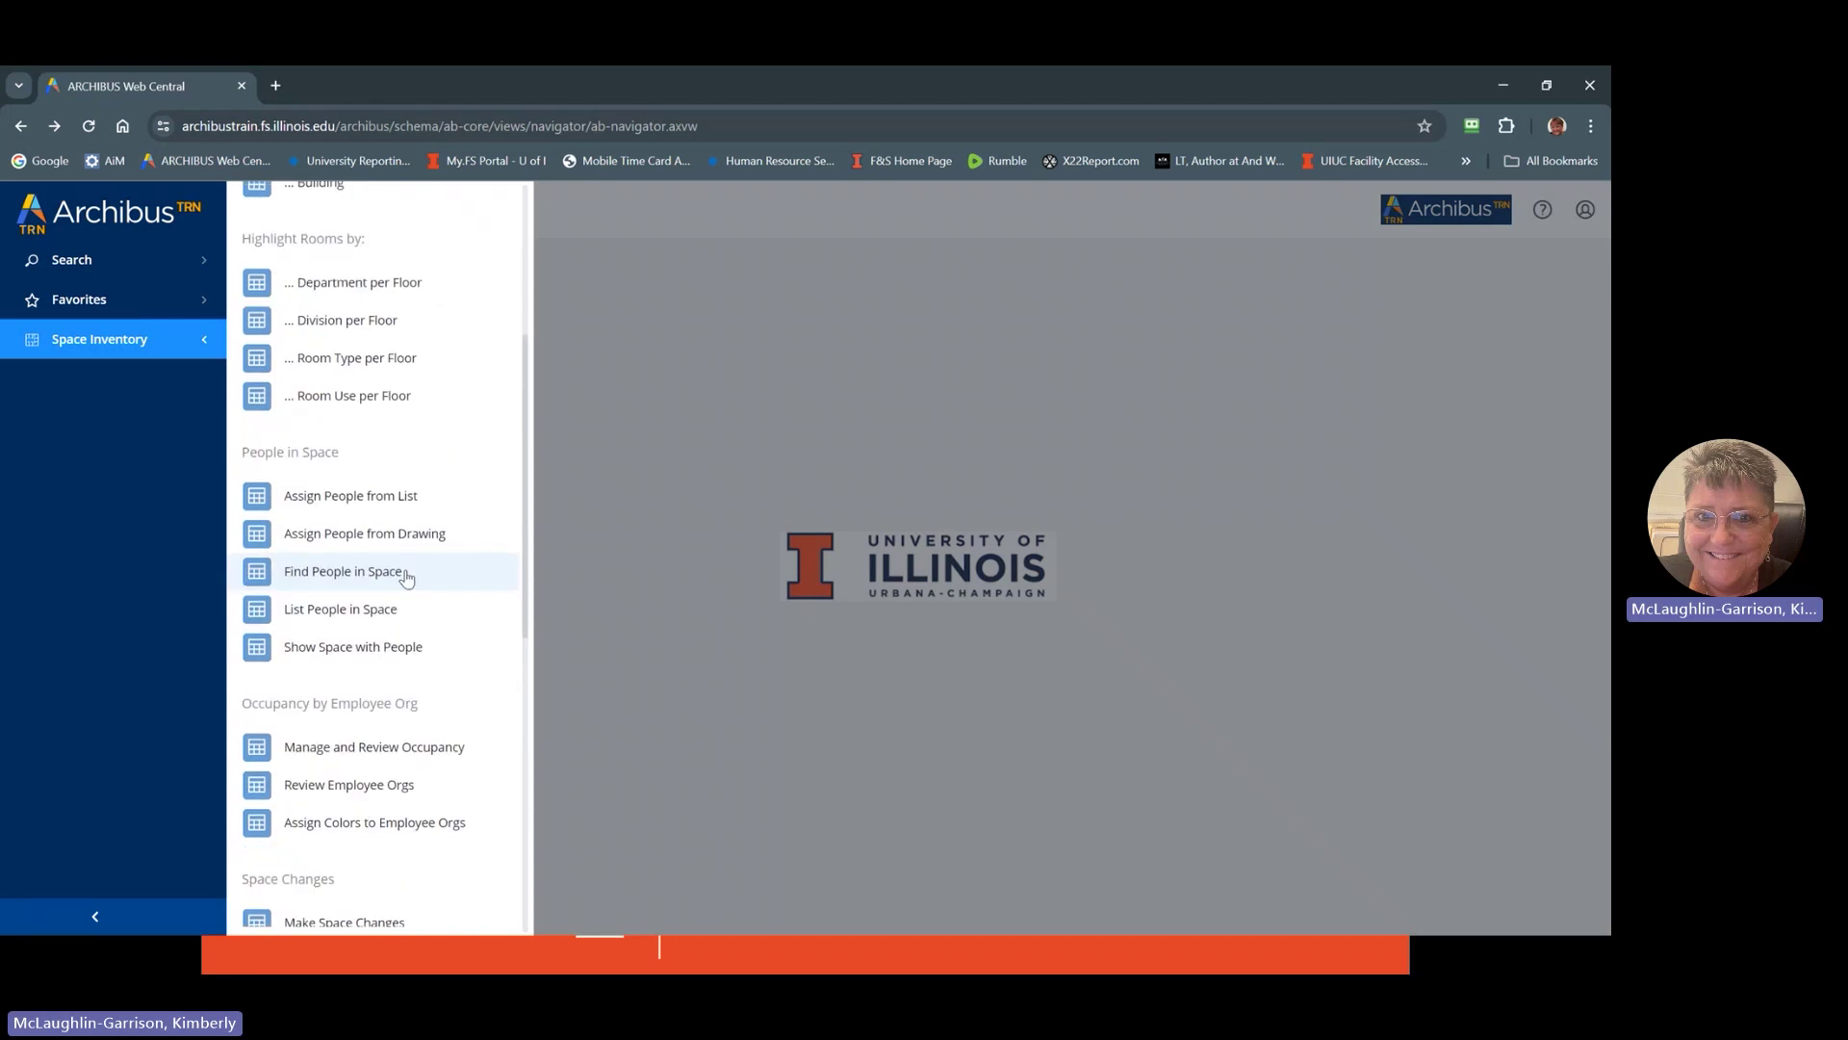
Search the tasks for 'Make' and open Make Space Changes
{"action": "left_click", "coordinate": [86, 268]}
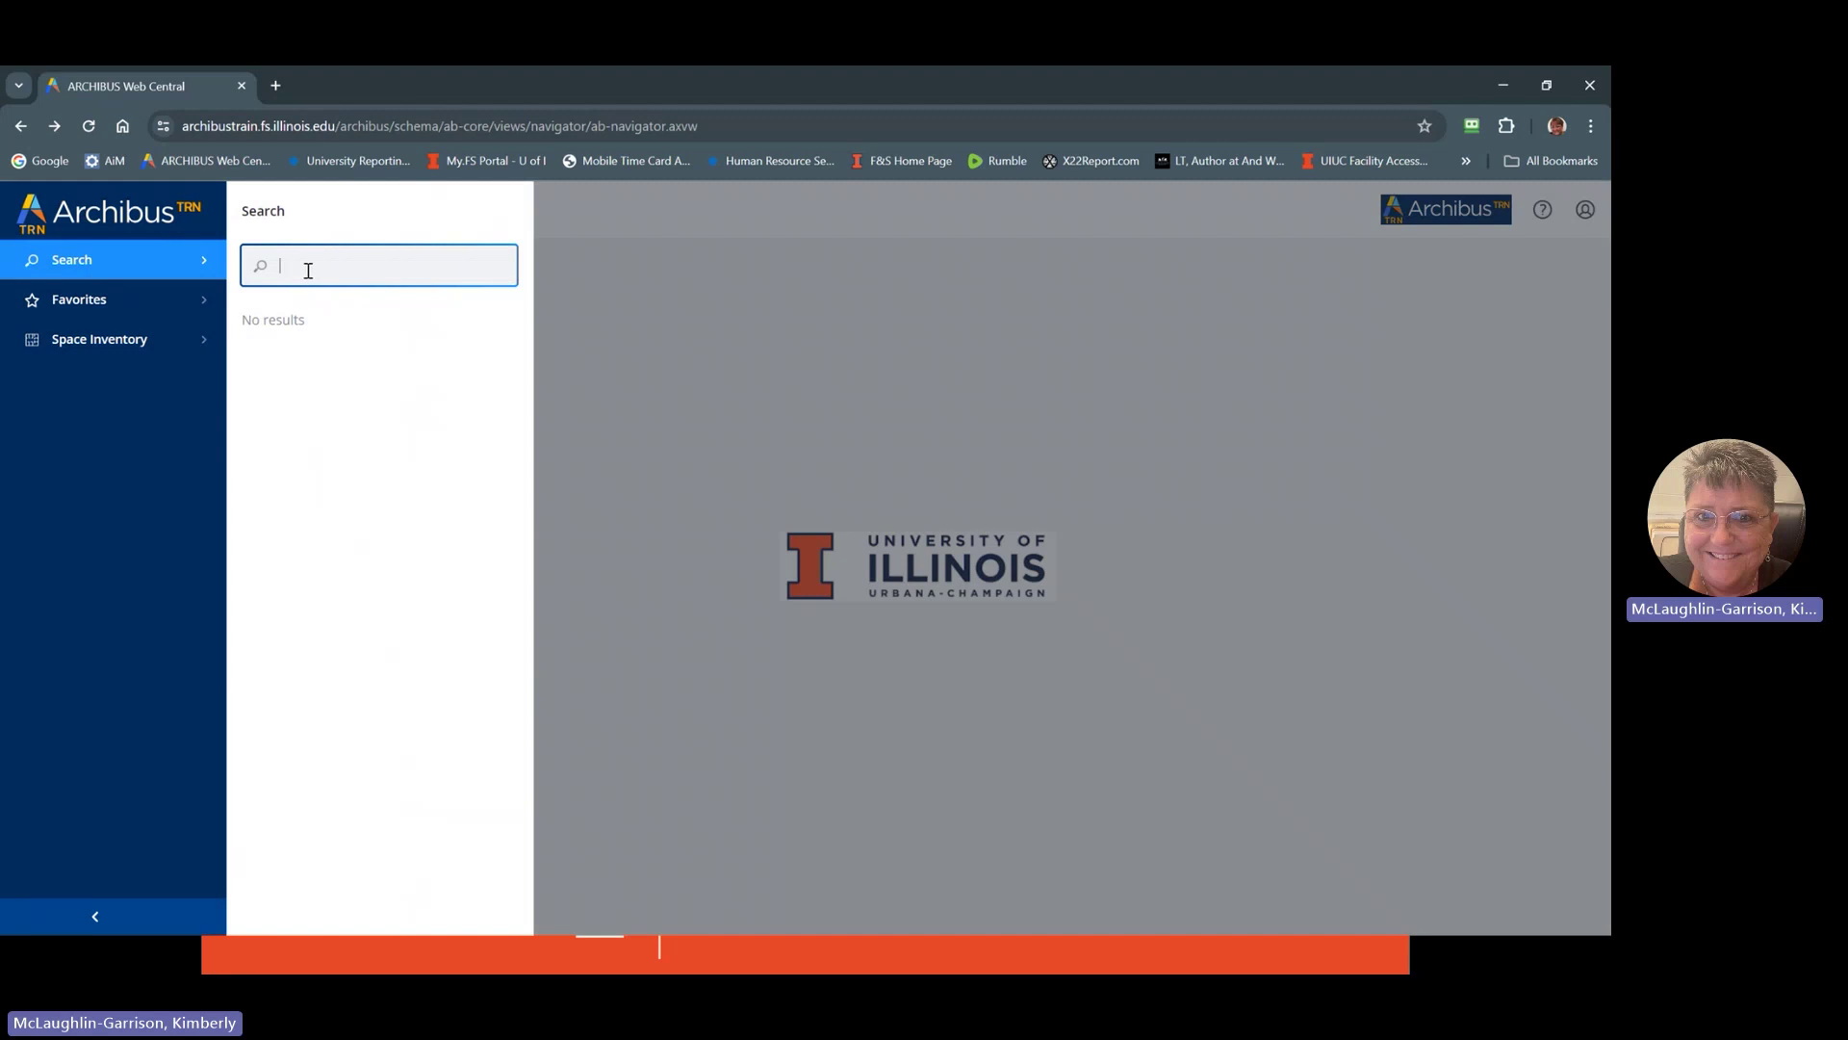
{"action": "type", "text": "Make"}
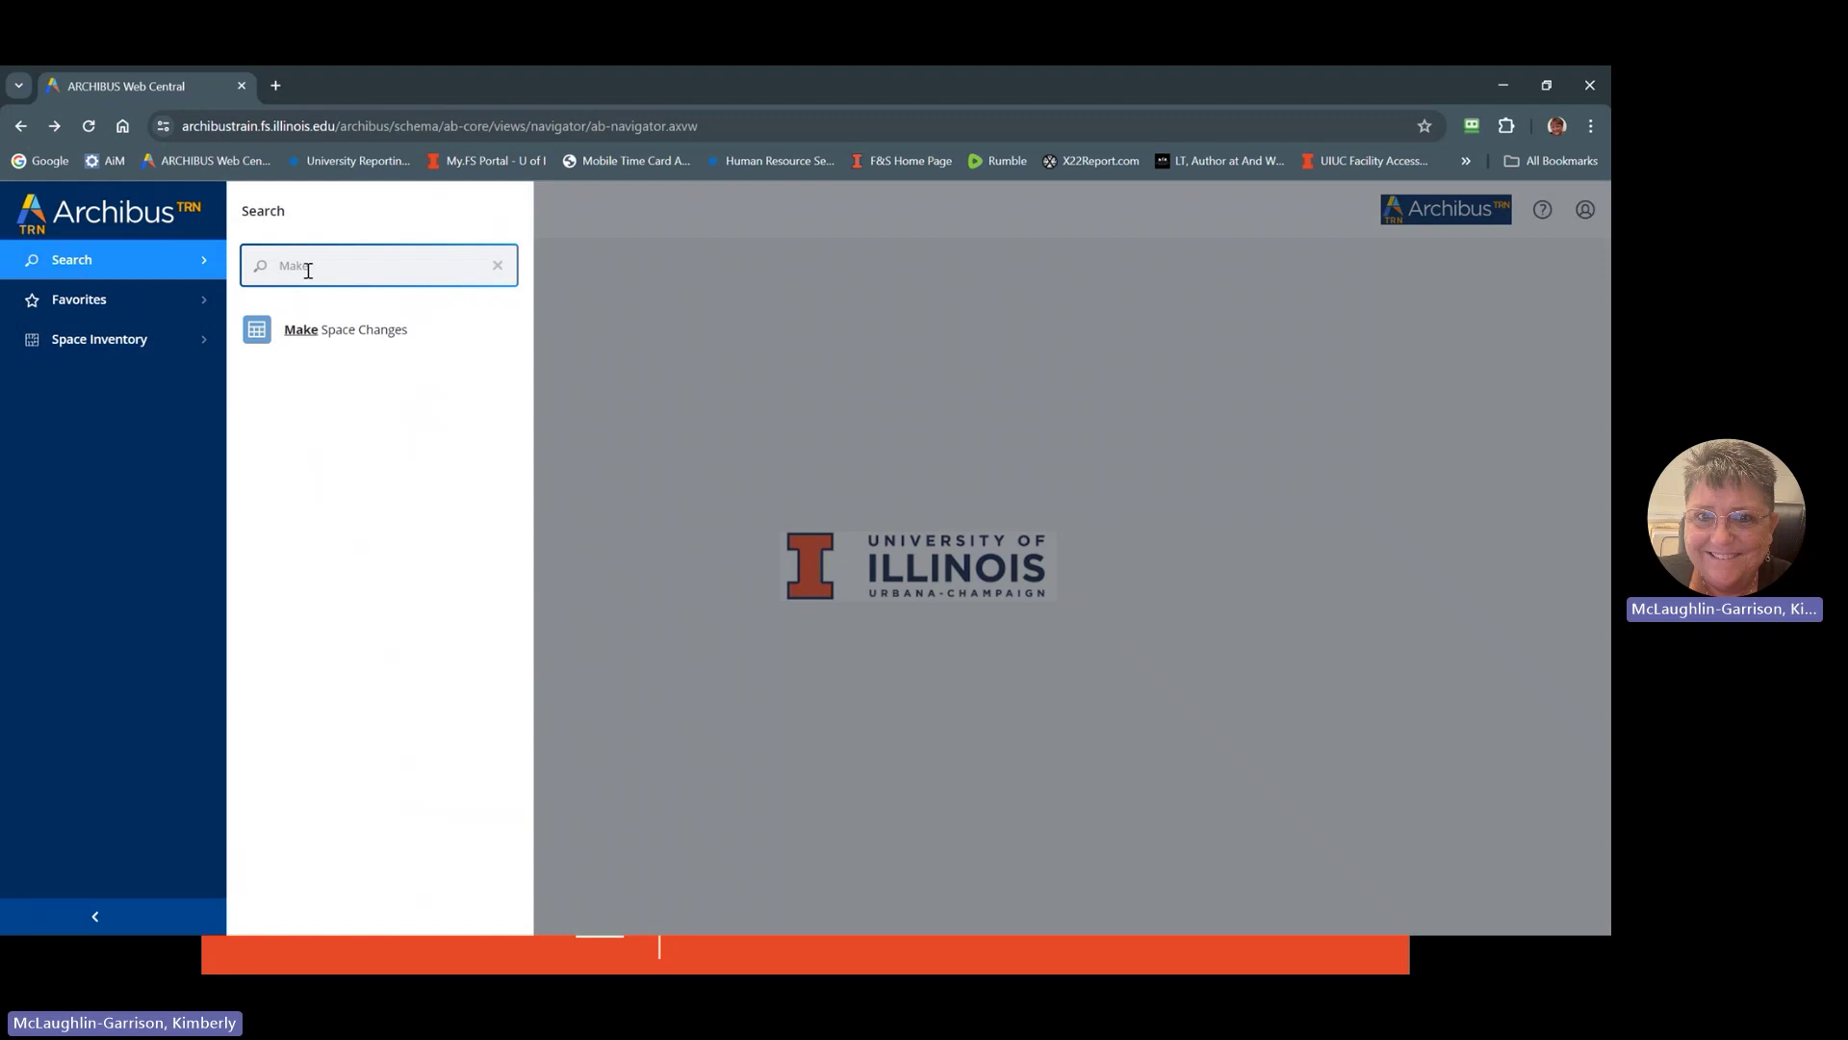
{"action": "left_click", "coordinate": [331, 337]}
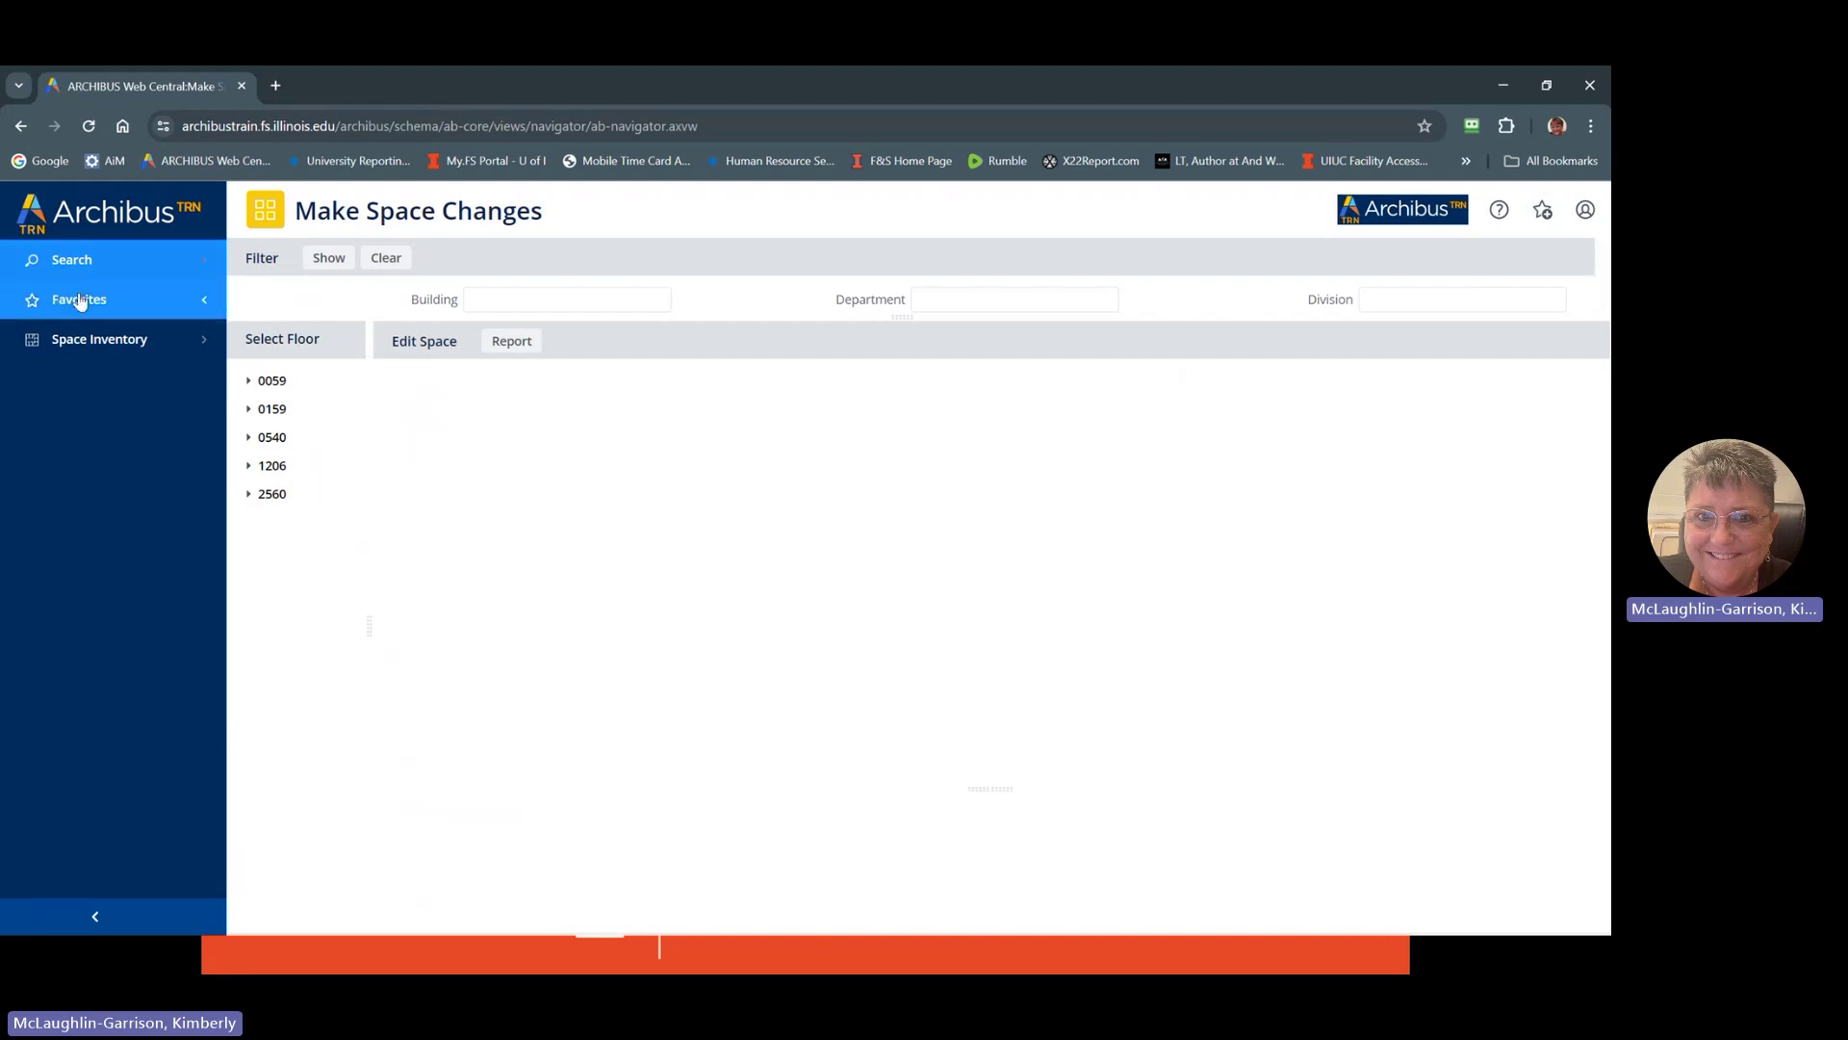
Add Make Space Changes to Favorites and confirm it appears in the Favorites list
{"action": "left_click", "coordinate": [82, 300]}
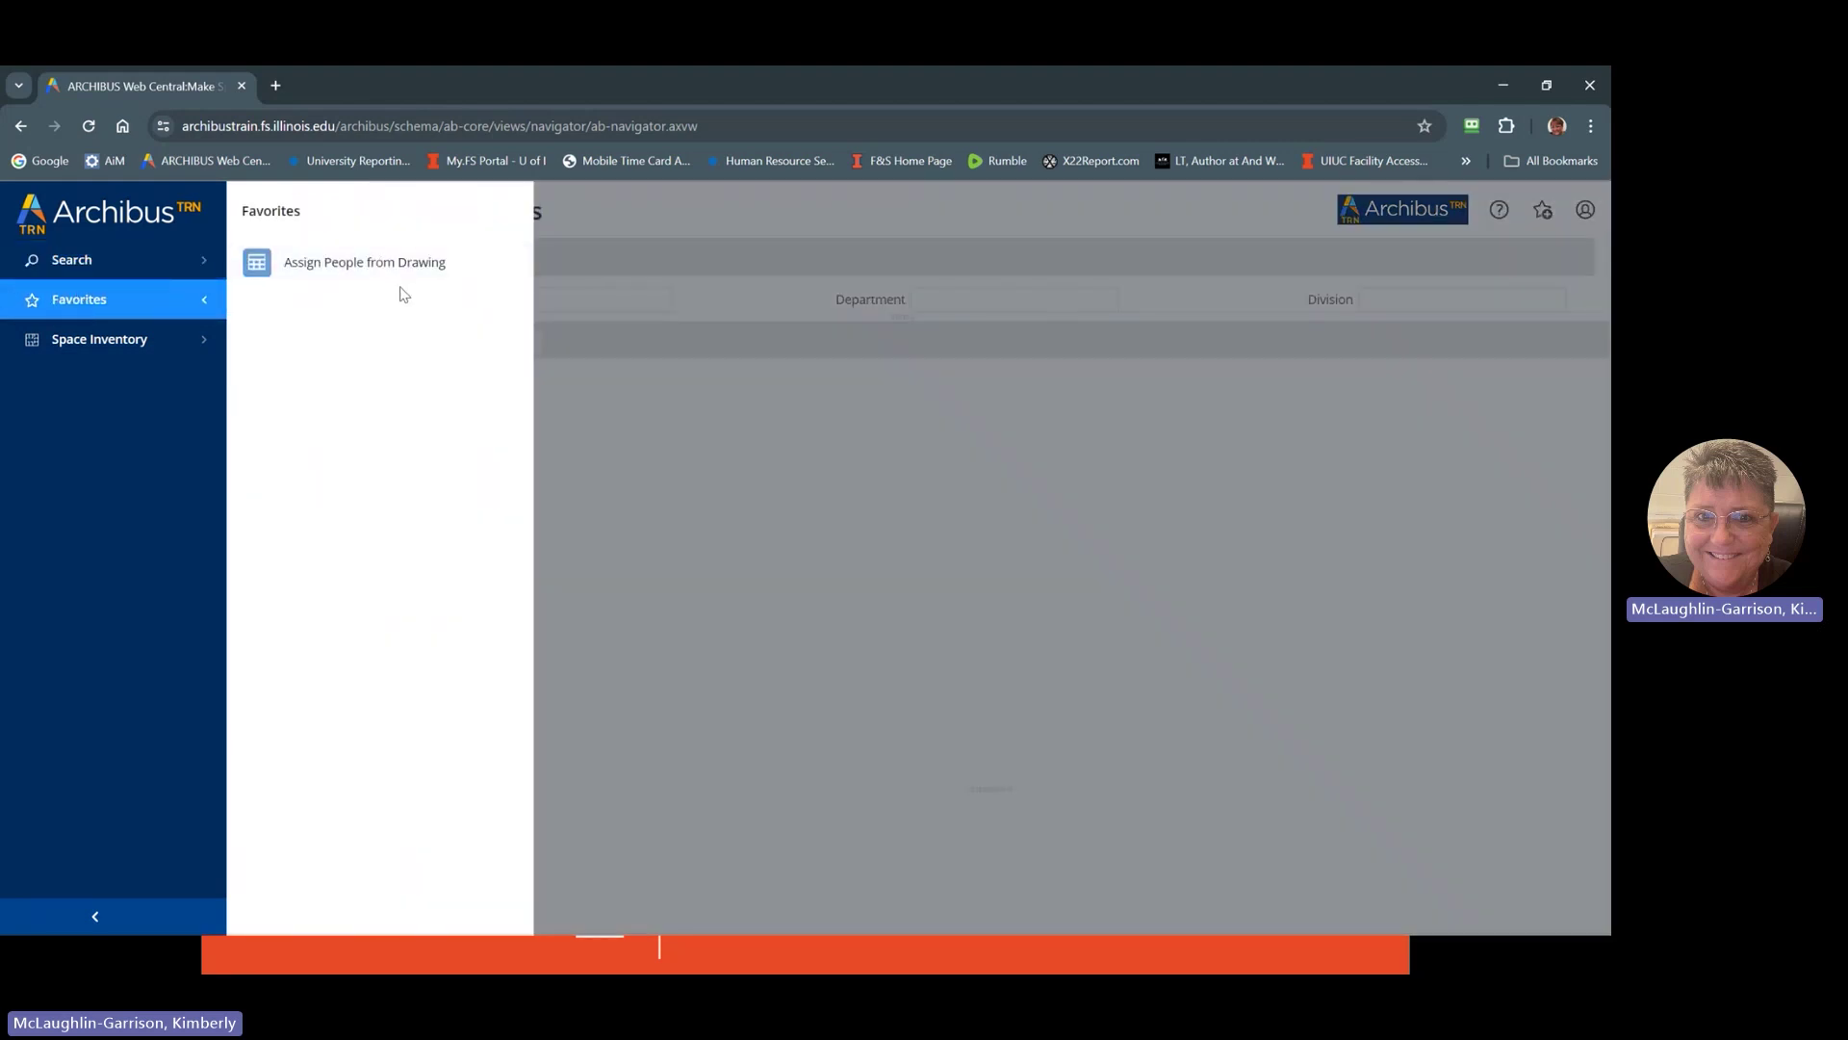
{"action": "left_click", "coordinate": [687, 483]}
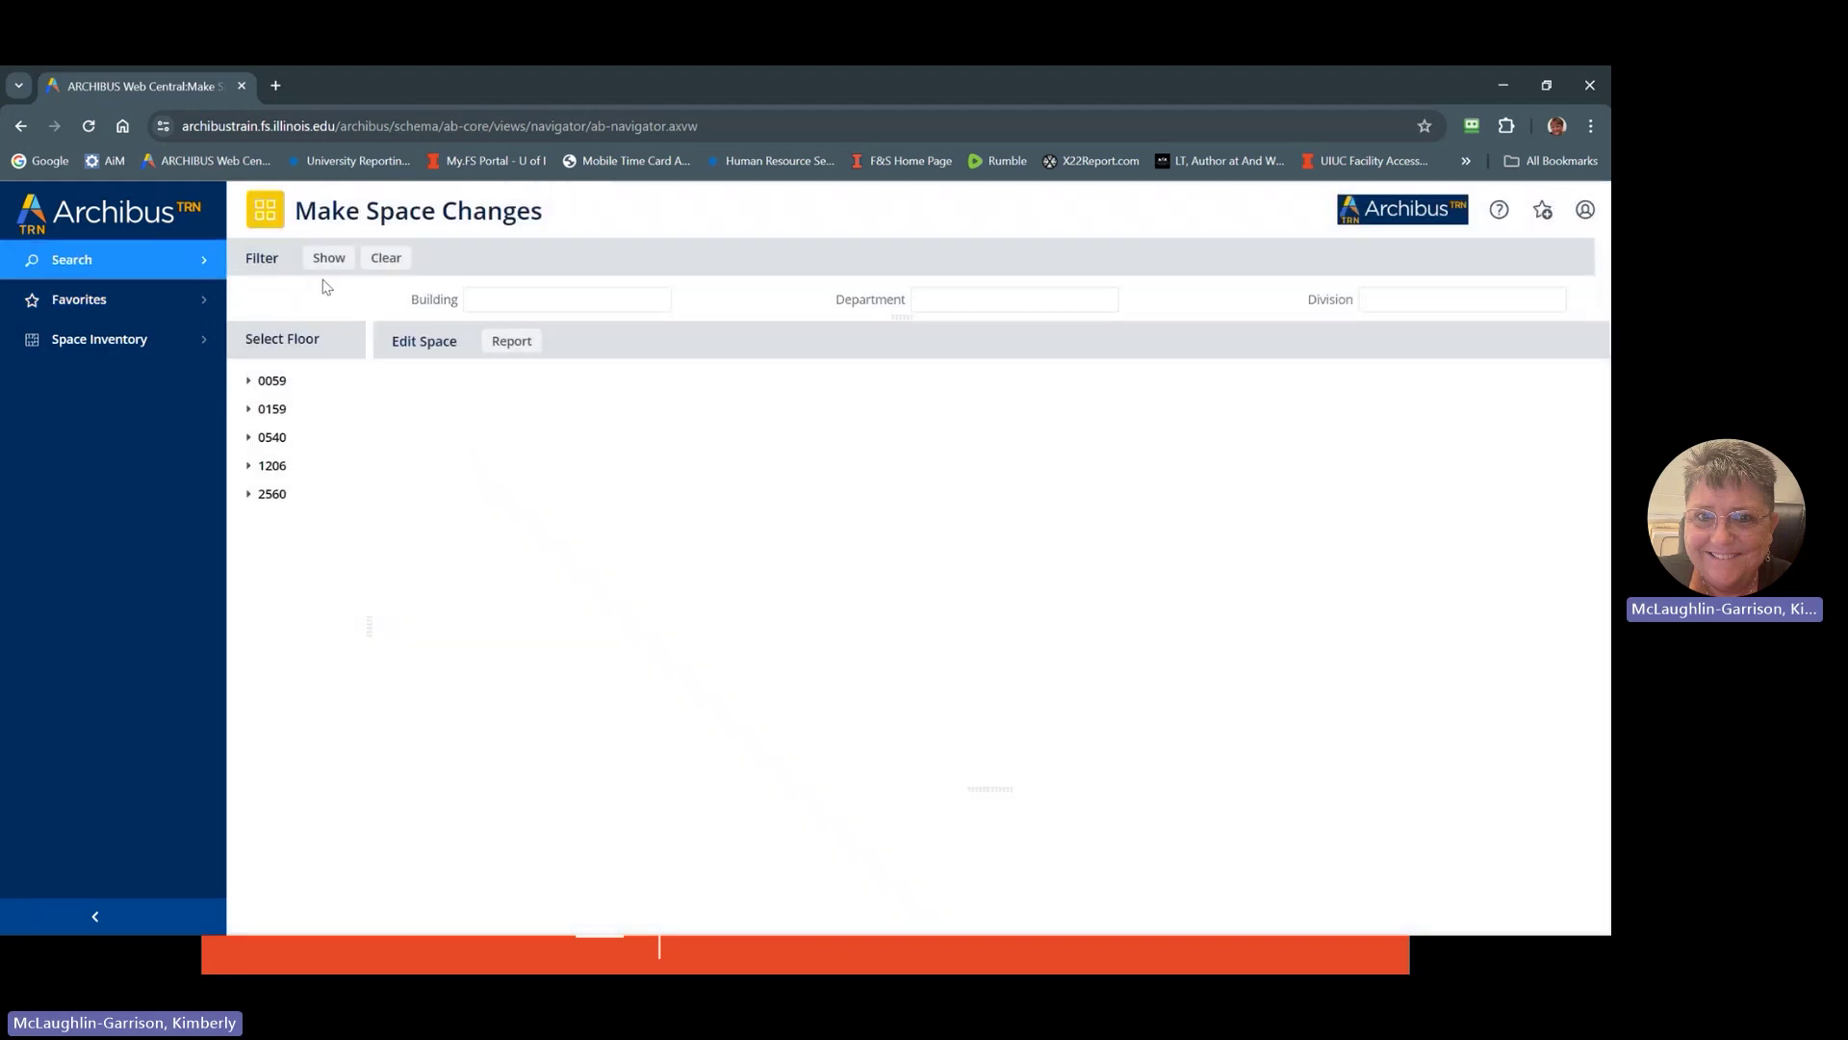
{"action": "left_click", "coordinate": [1540, 217]}
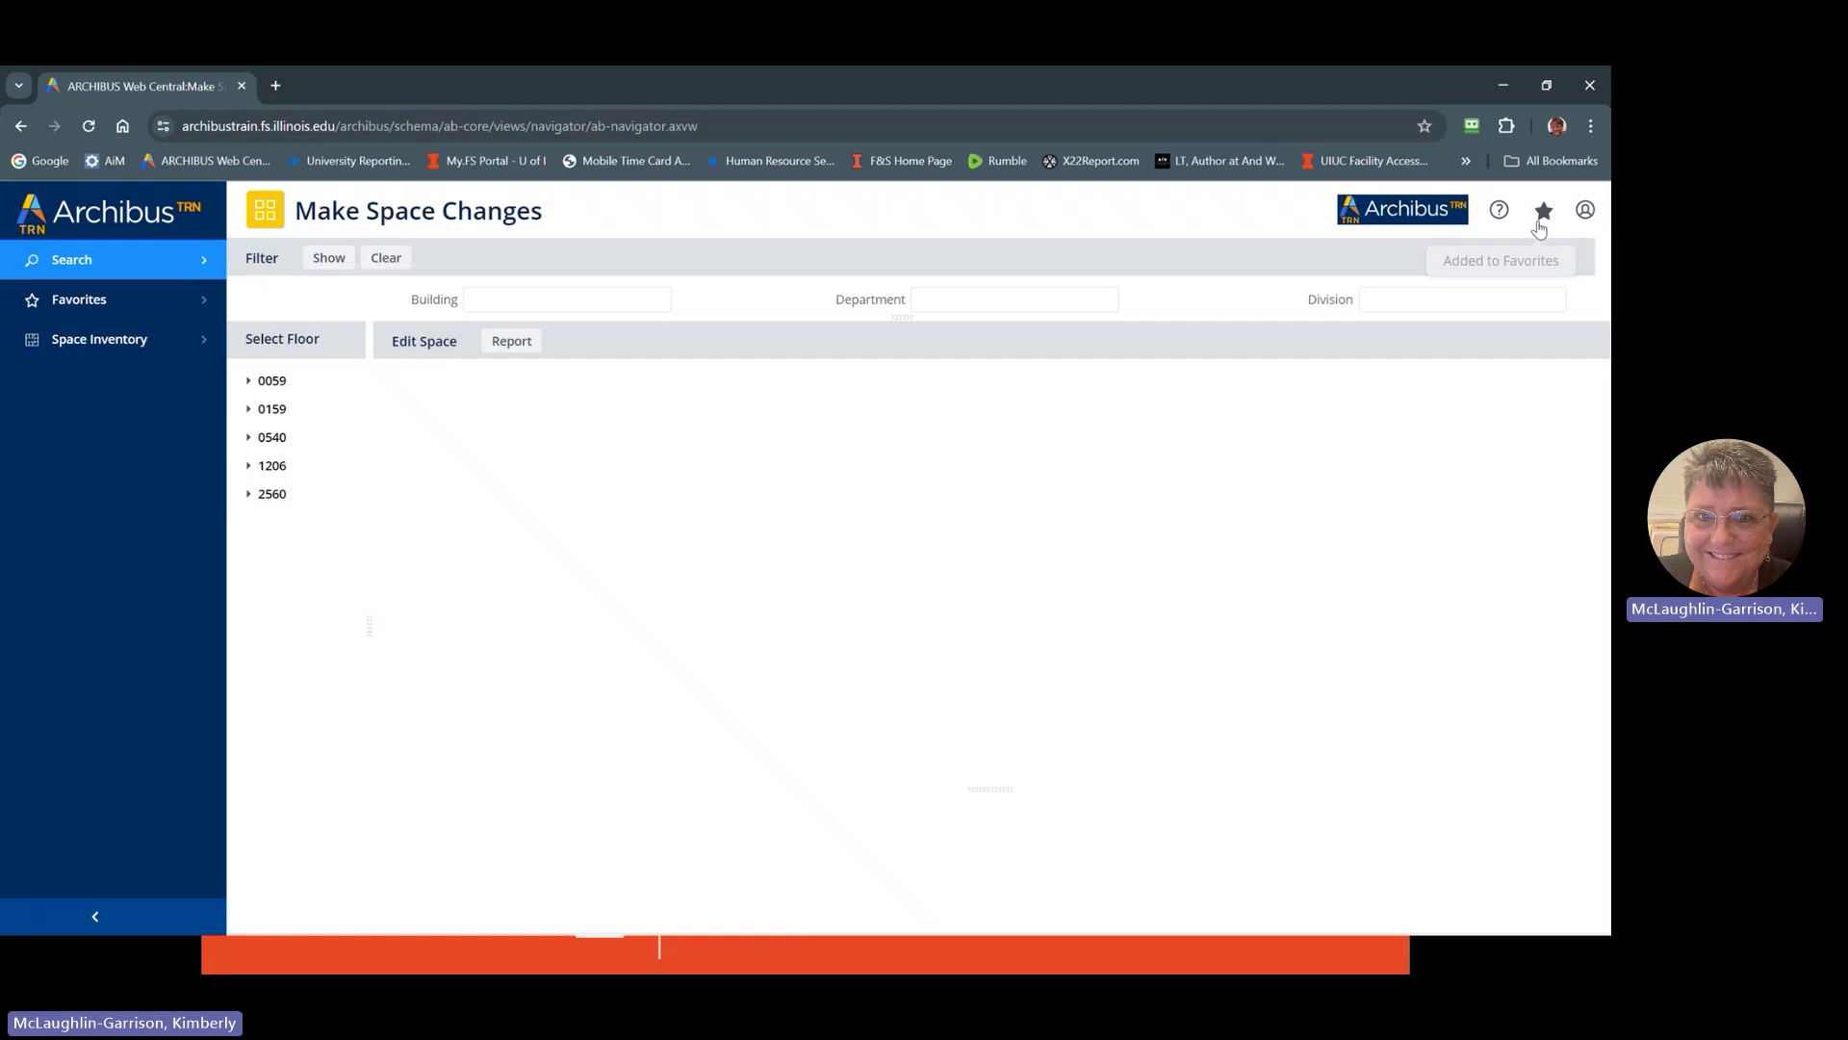
{"action": "left_click", "coordinate": [159, 300]}
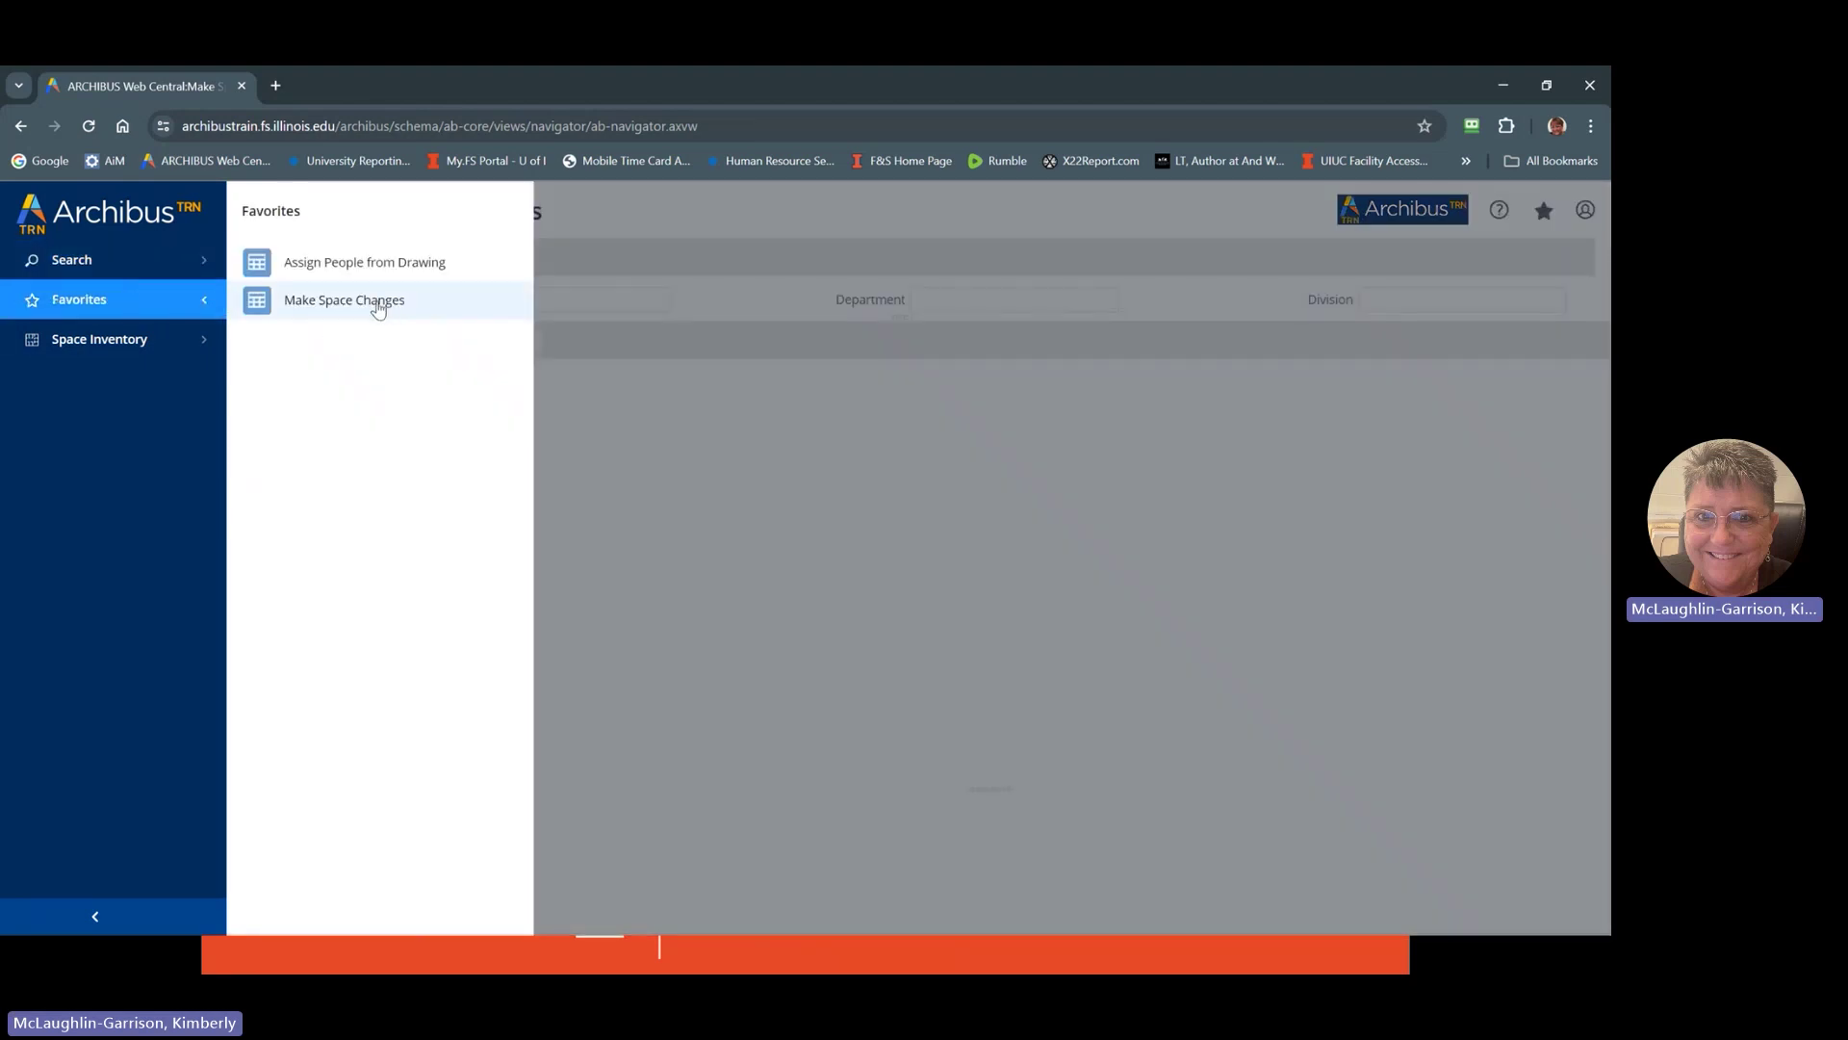
{"action": "left_click", "coordinate": [981, 505]}
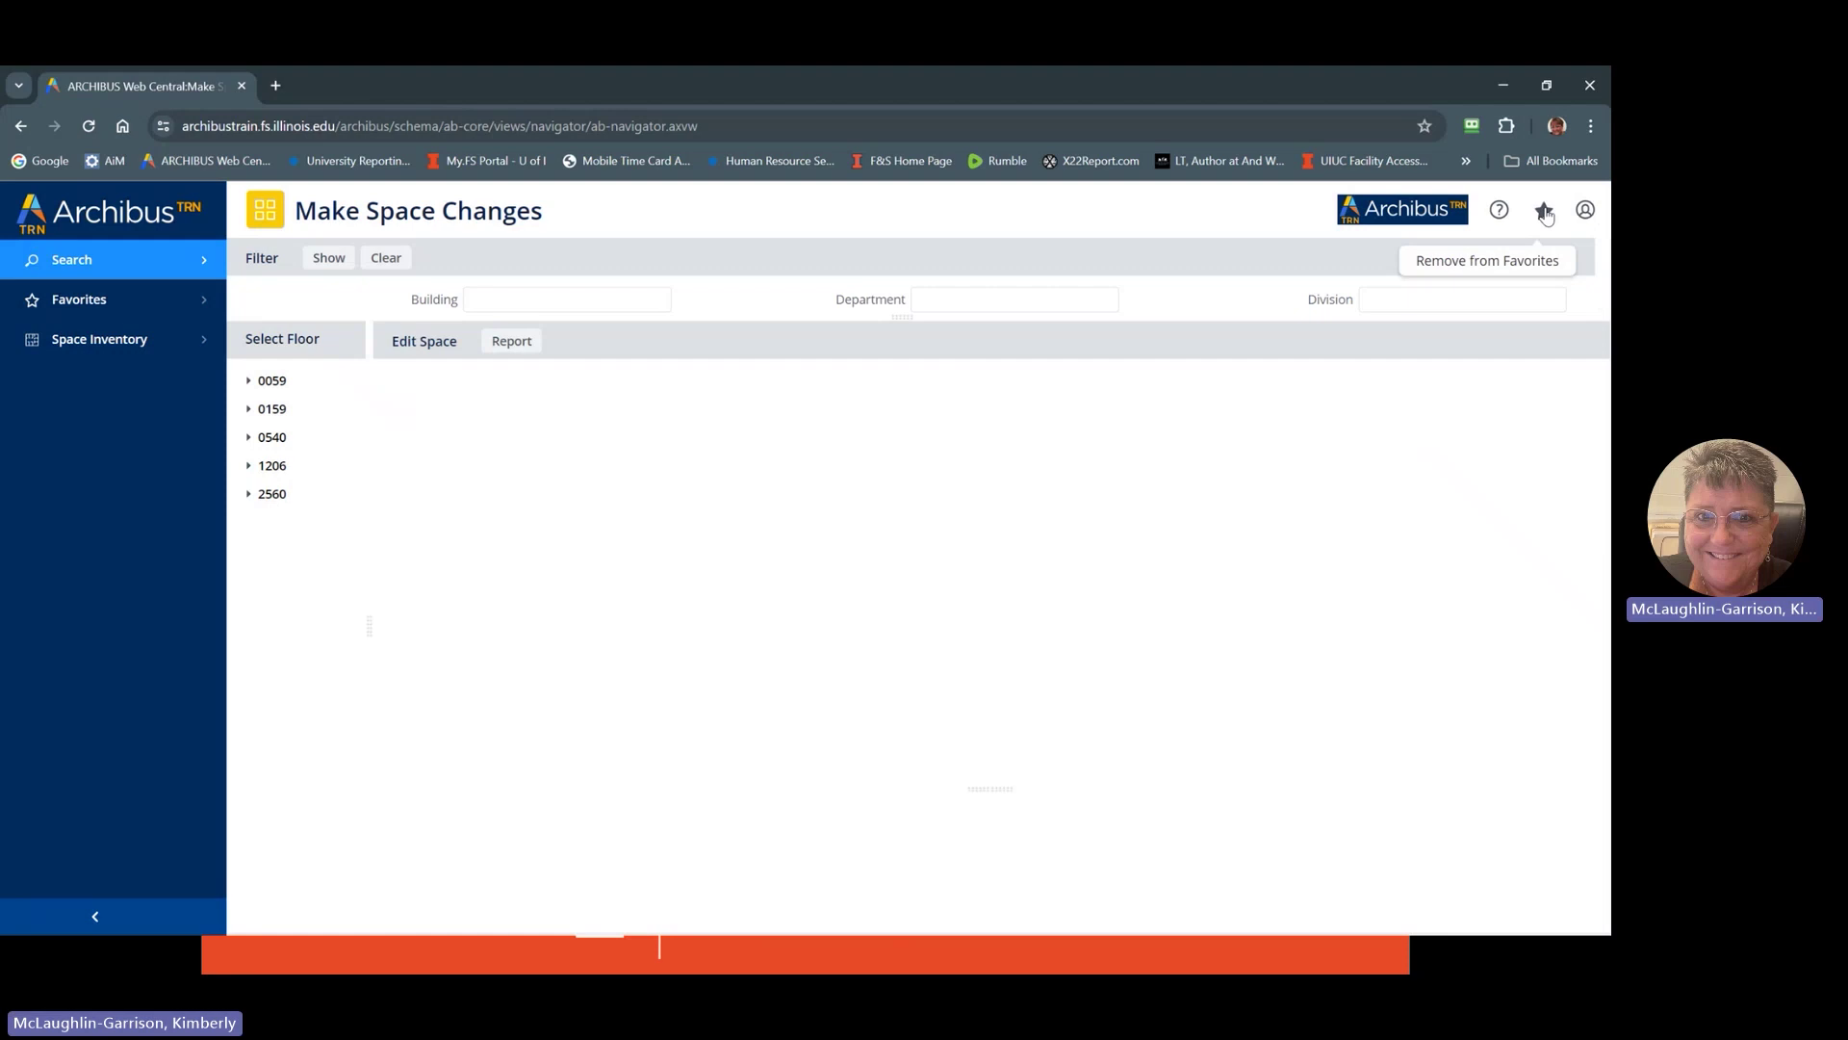
Remove Make Space Changes from Favorites, leaving only Assign People from Drawing
{"action": "left_click", "coordinate": [1545, 213]}
{"action": "left_click", "coordinate": [1368, 339]}
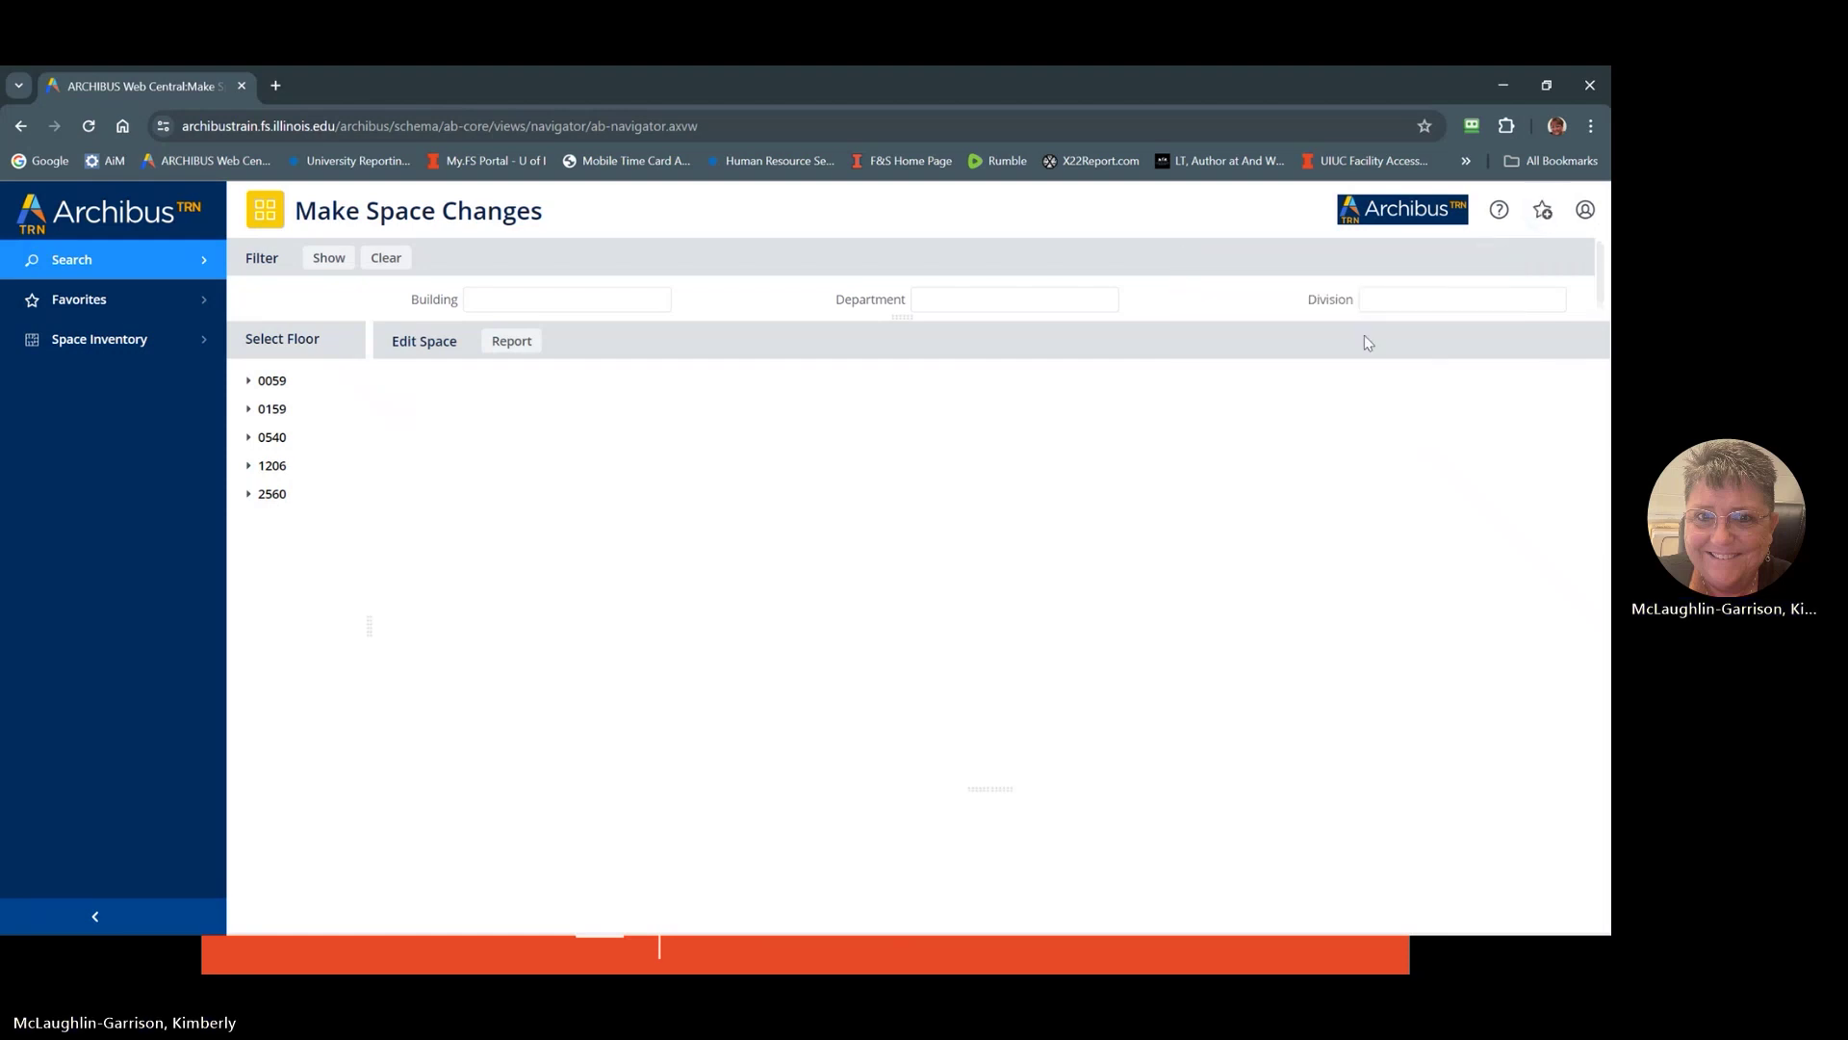
{"action": "left_click", "coordinate": [145, 306]}
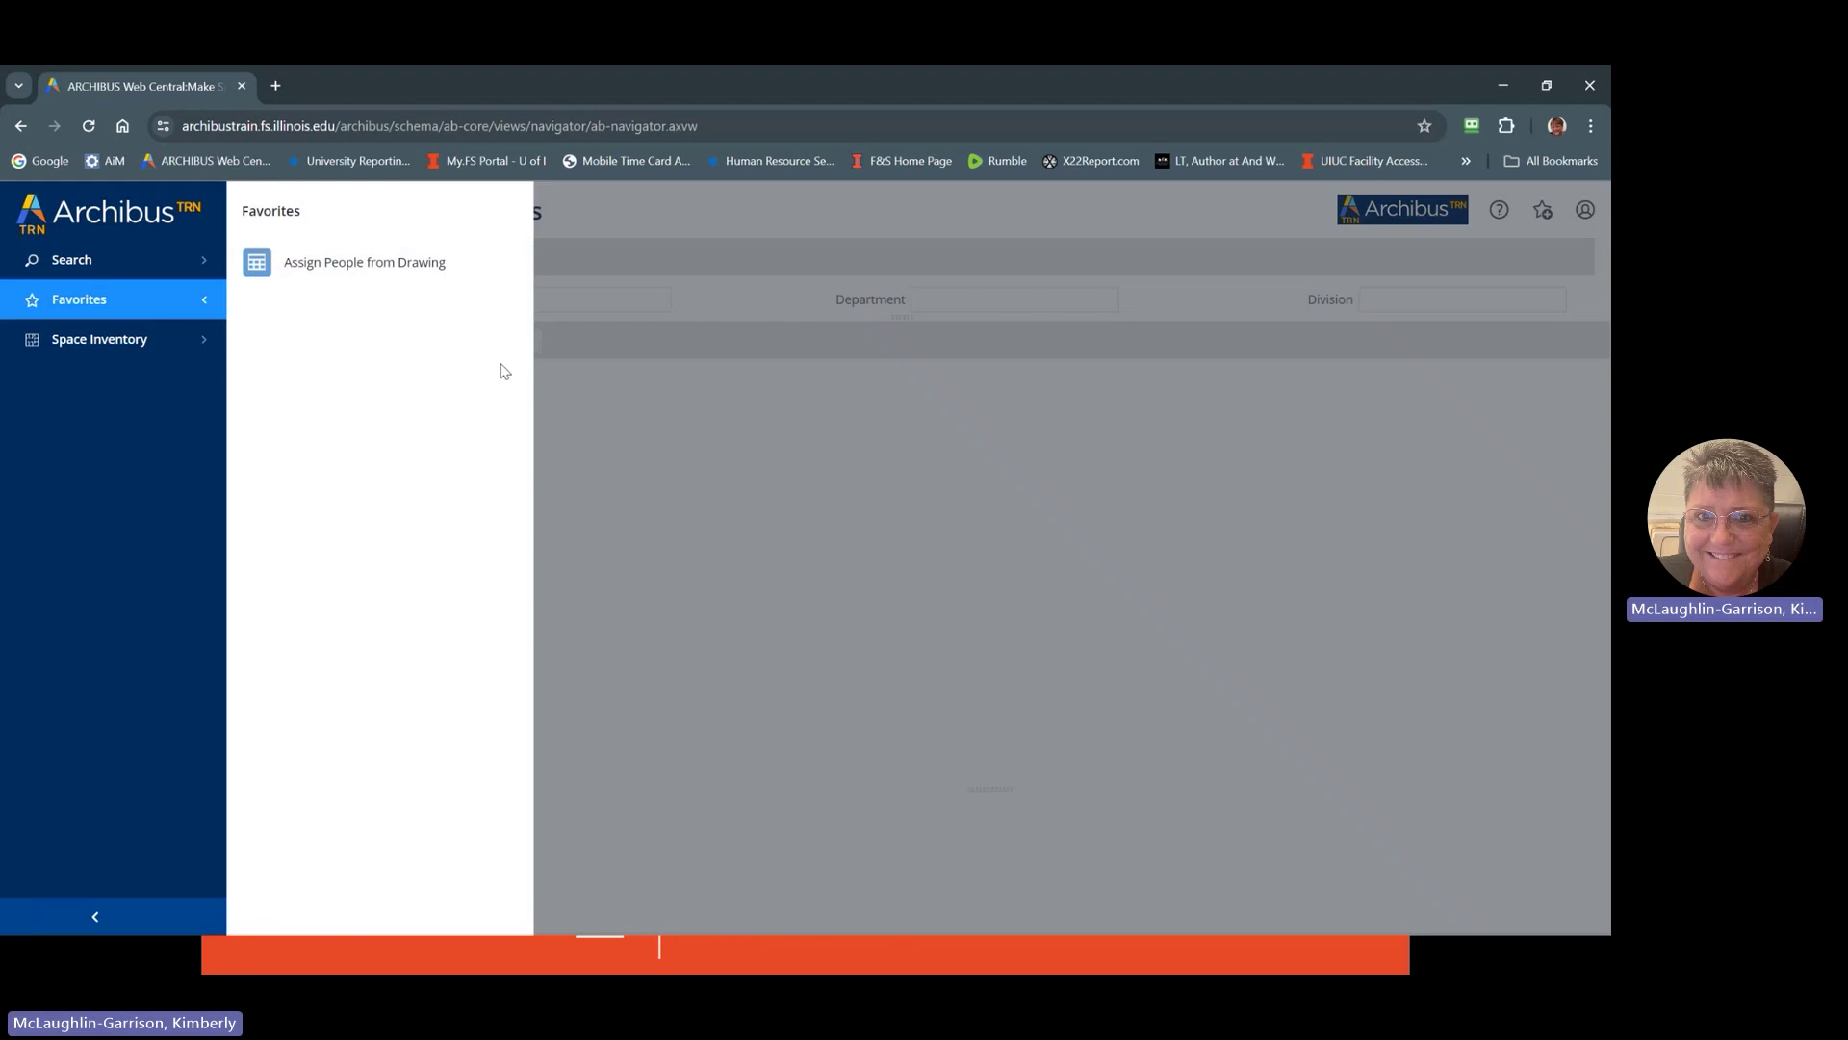
{"action": "left_click", "coordinate": [621, 426]}
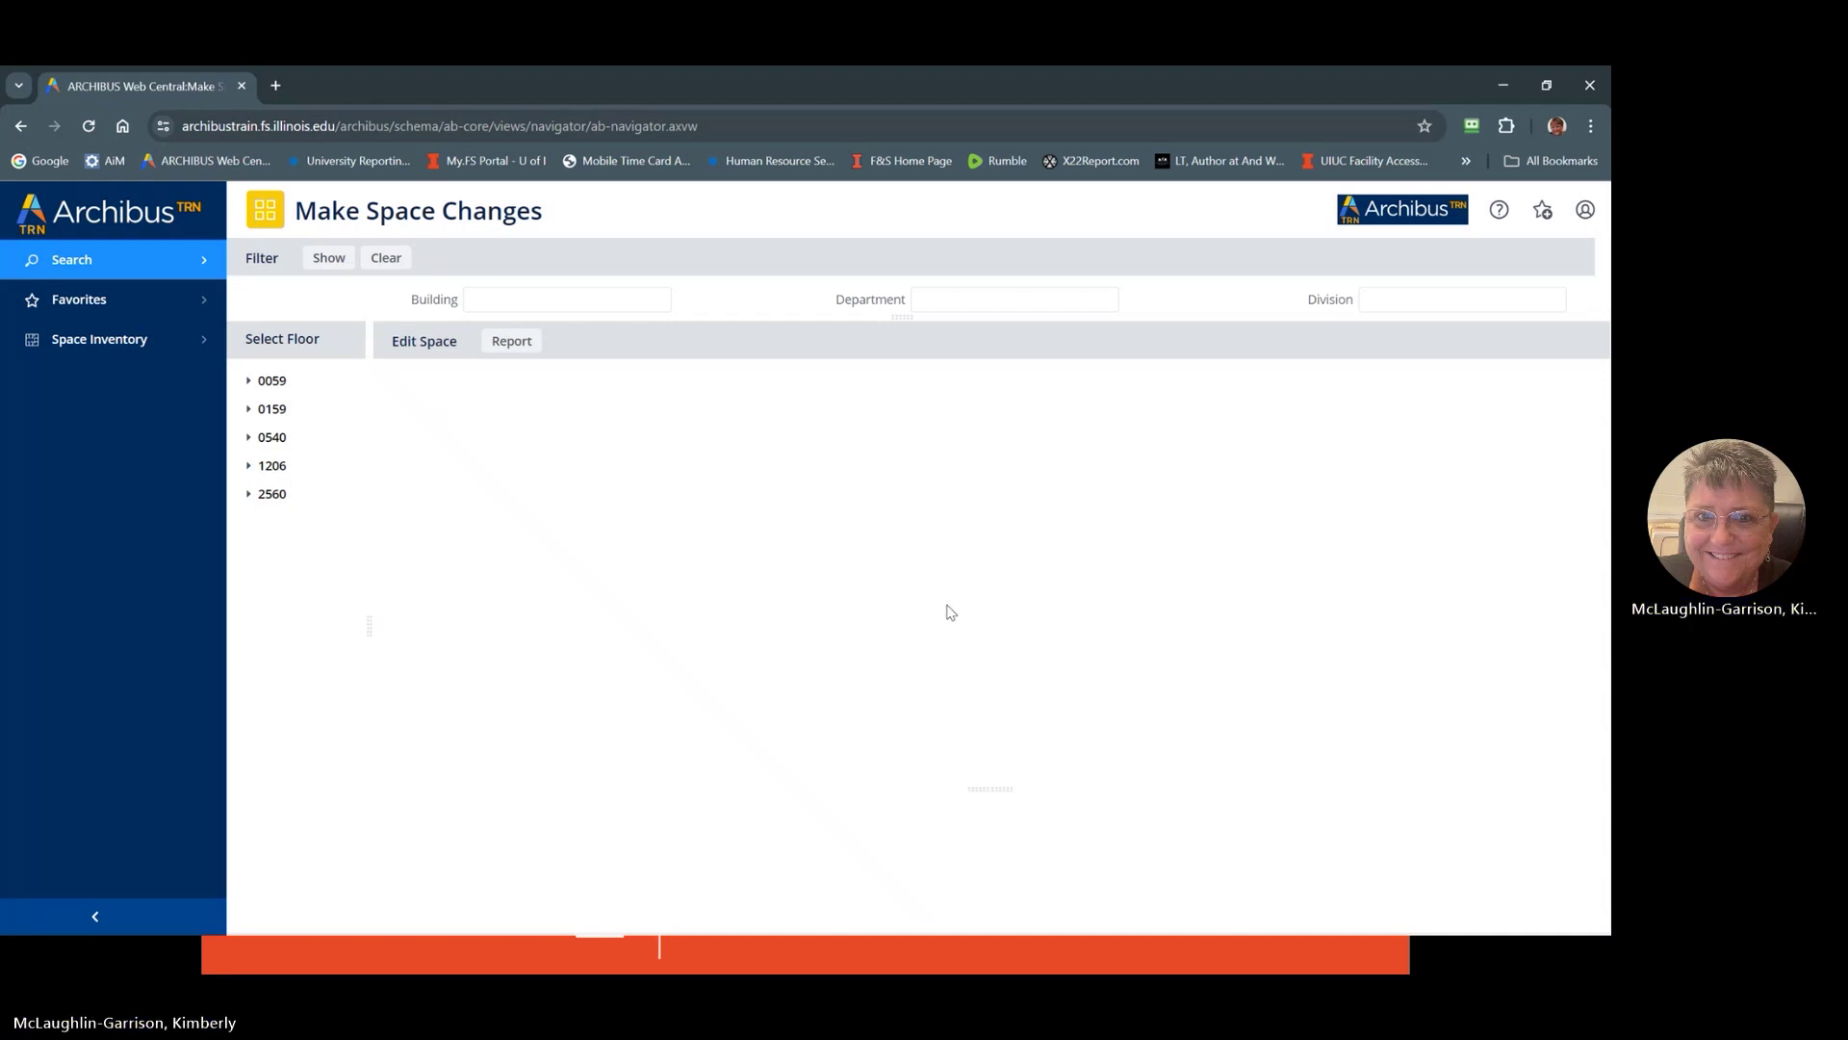
Collapse the navigation menu and resize panels to shorten the filter and widen Select Floor
{"action": "left_click", "coordinate": [96, 919]}
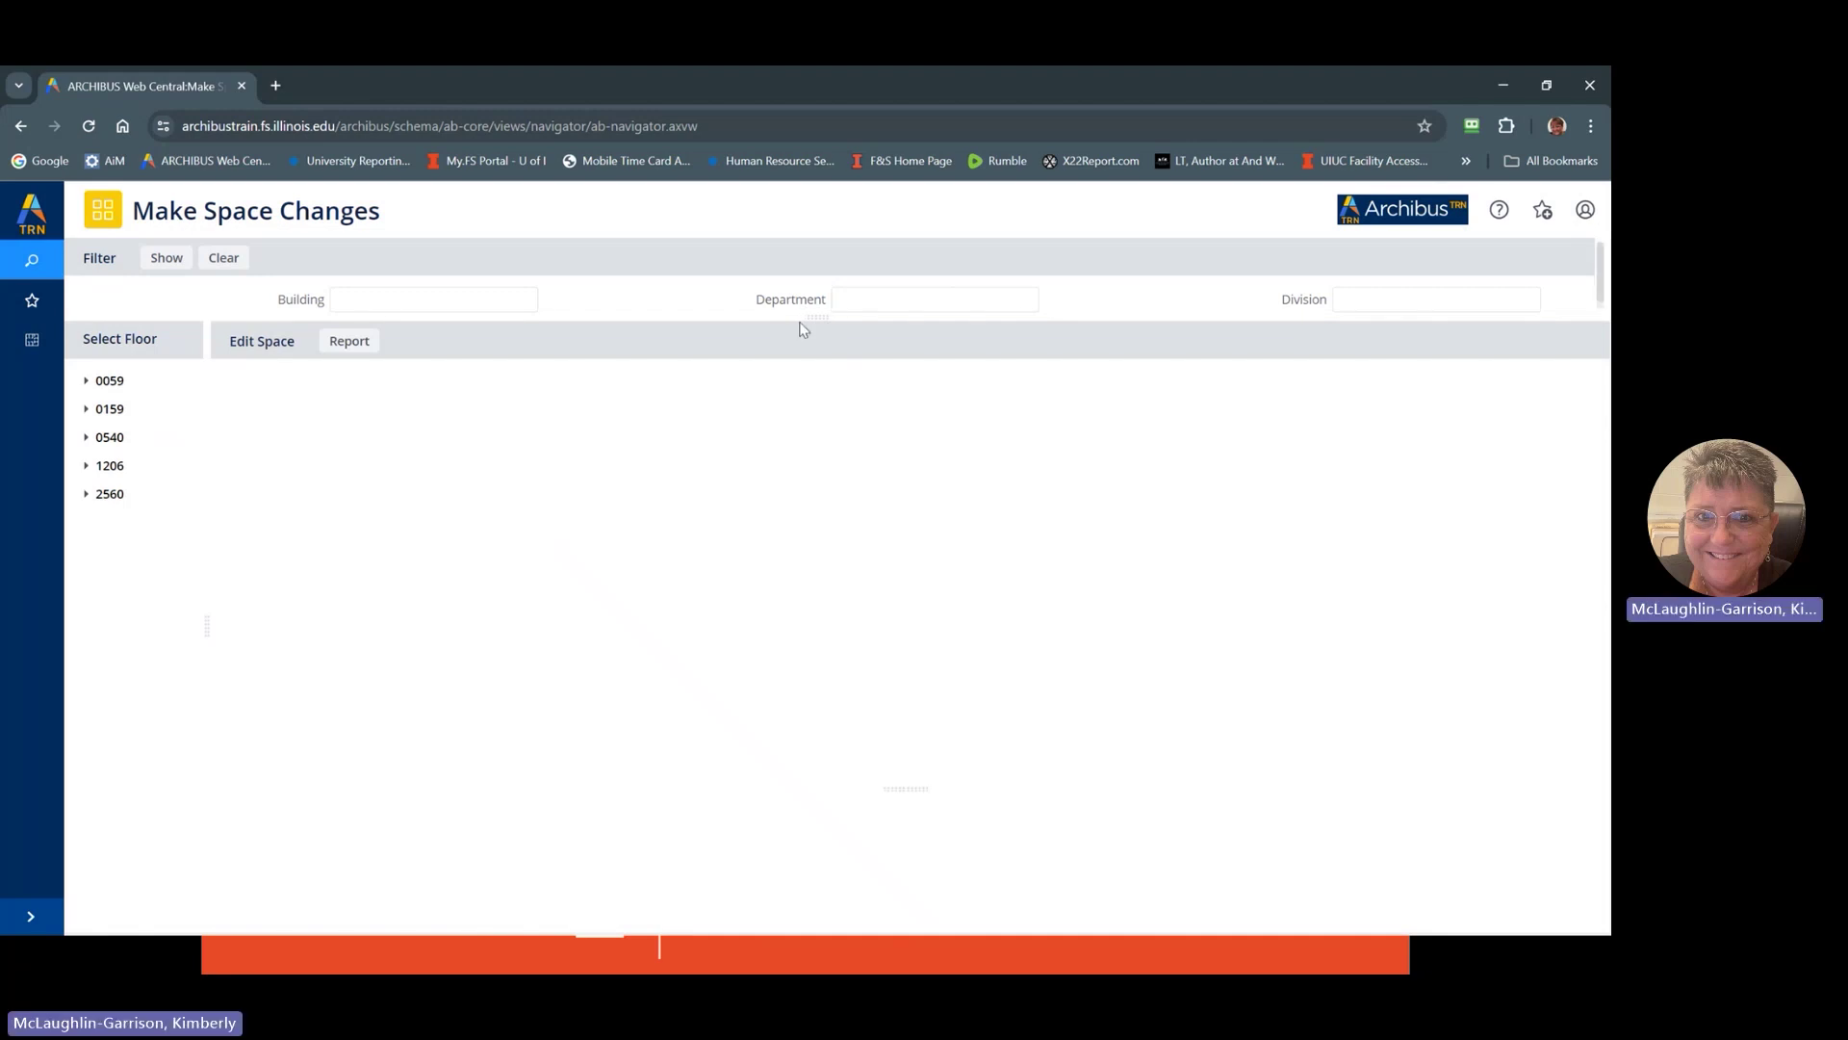
{"action": "left_click_drag", "start_coordinate": [822, 325], "coordinate": [819, 442]}
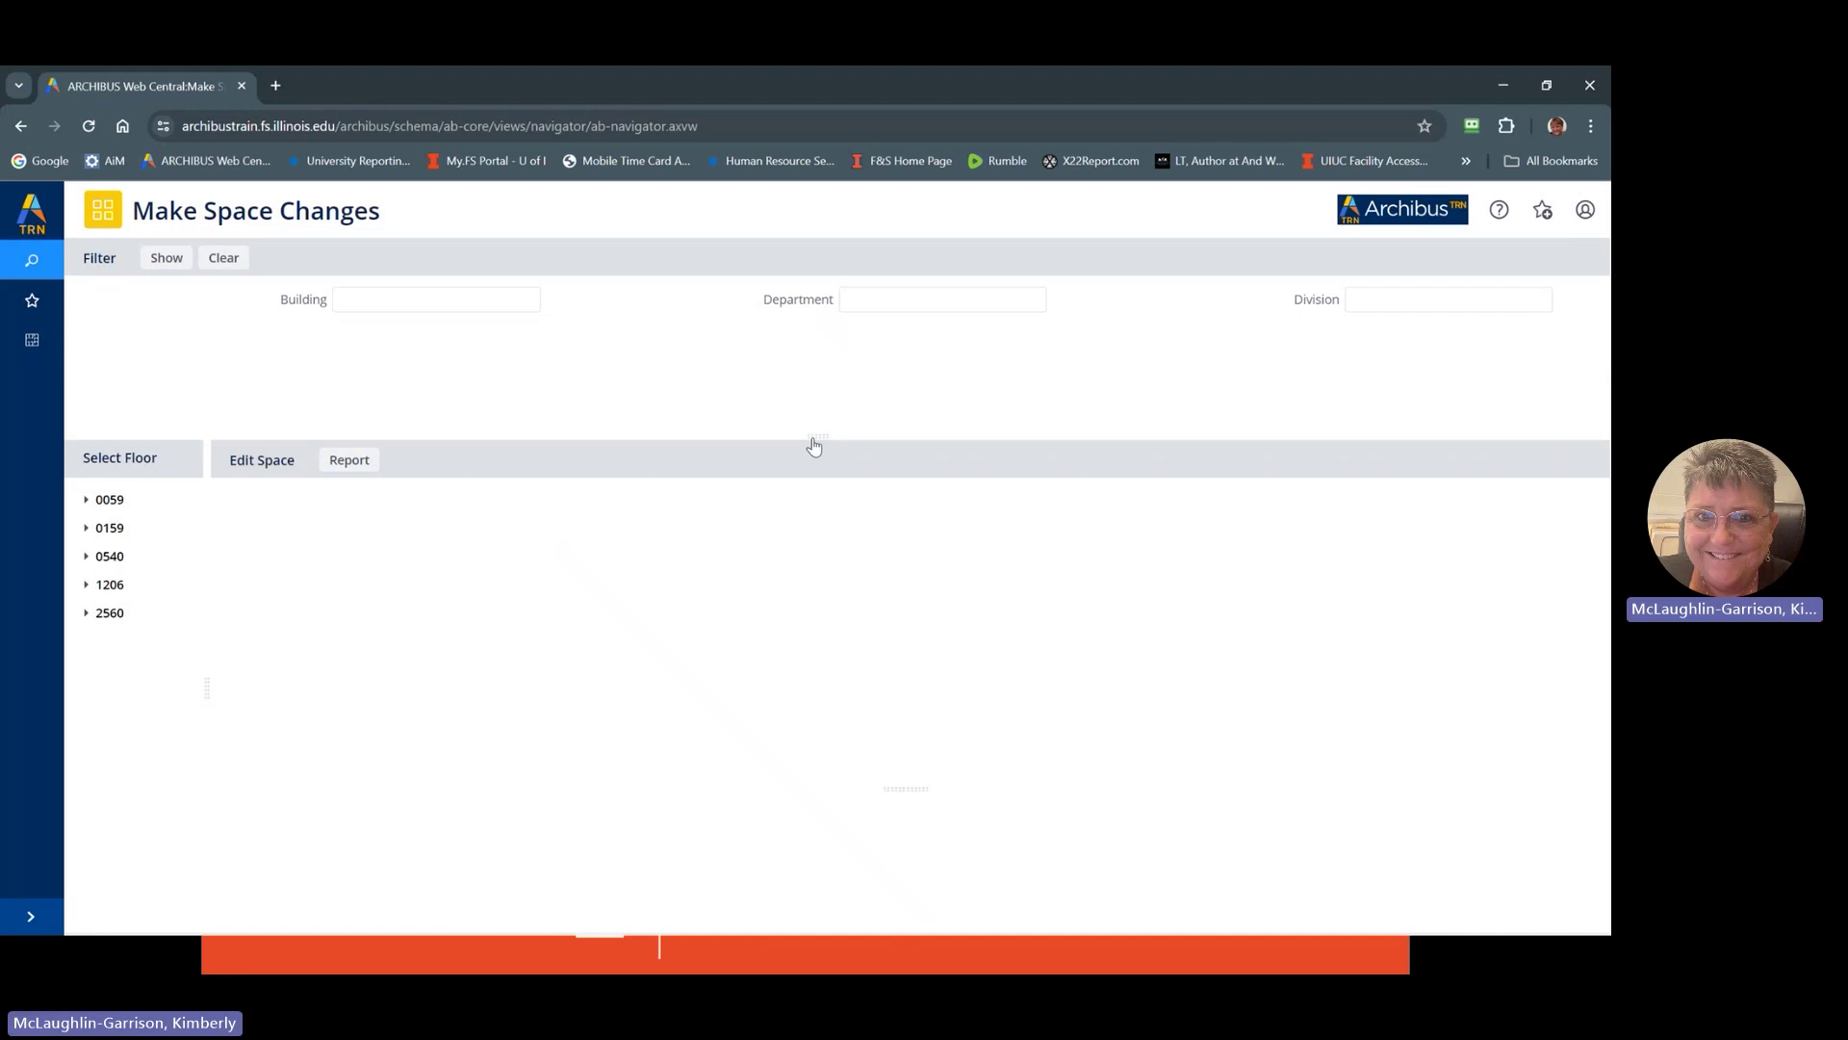
{"action": "left_click_drag", "start_coordinate": [895, 797], "coordinate": [895, 838]}
{"action": "mouse_move", "coordinate": [207, 700]}
{"action": "left_mouse_down"}
{"action": "mouse_move", "coordinate": [490, 707]}
{"action": "mouse_move", "coordinate": [217, 706]}
{"action": "left_mouse_up"}
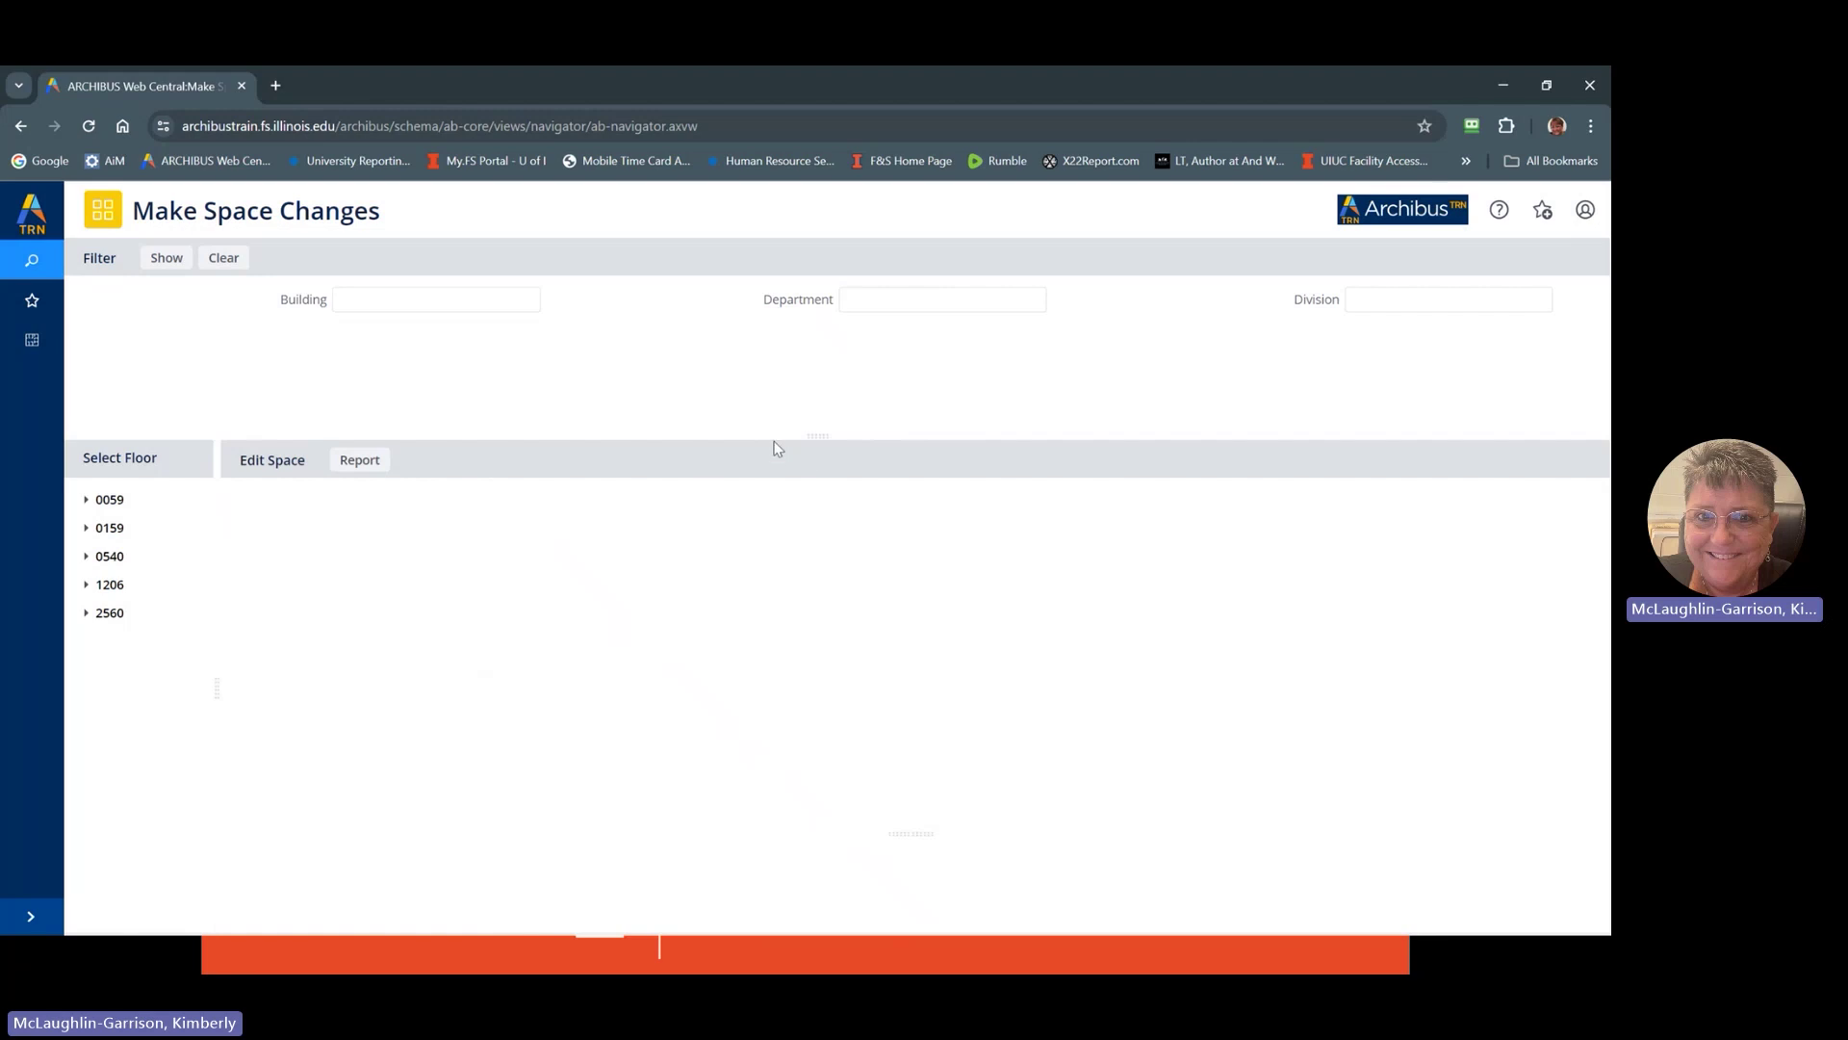
{"action": "left_click_drag", "start_coordinate": [772, 436], "coordinate": [775, 344]}
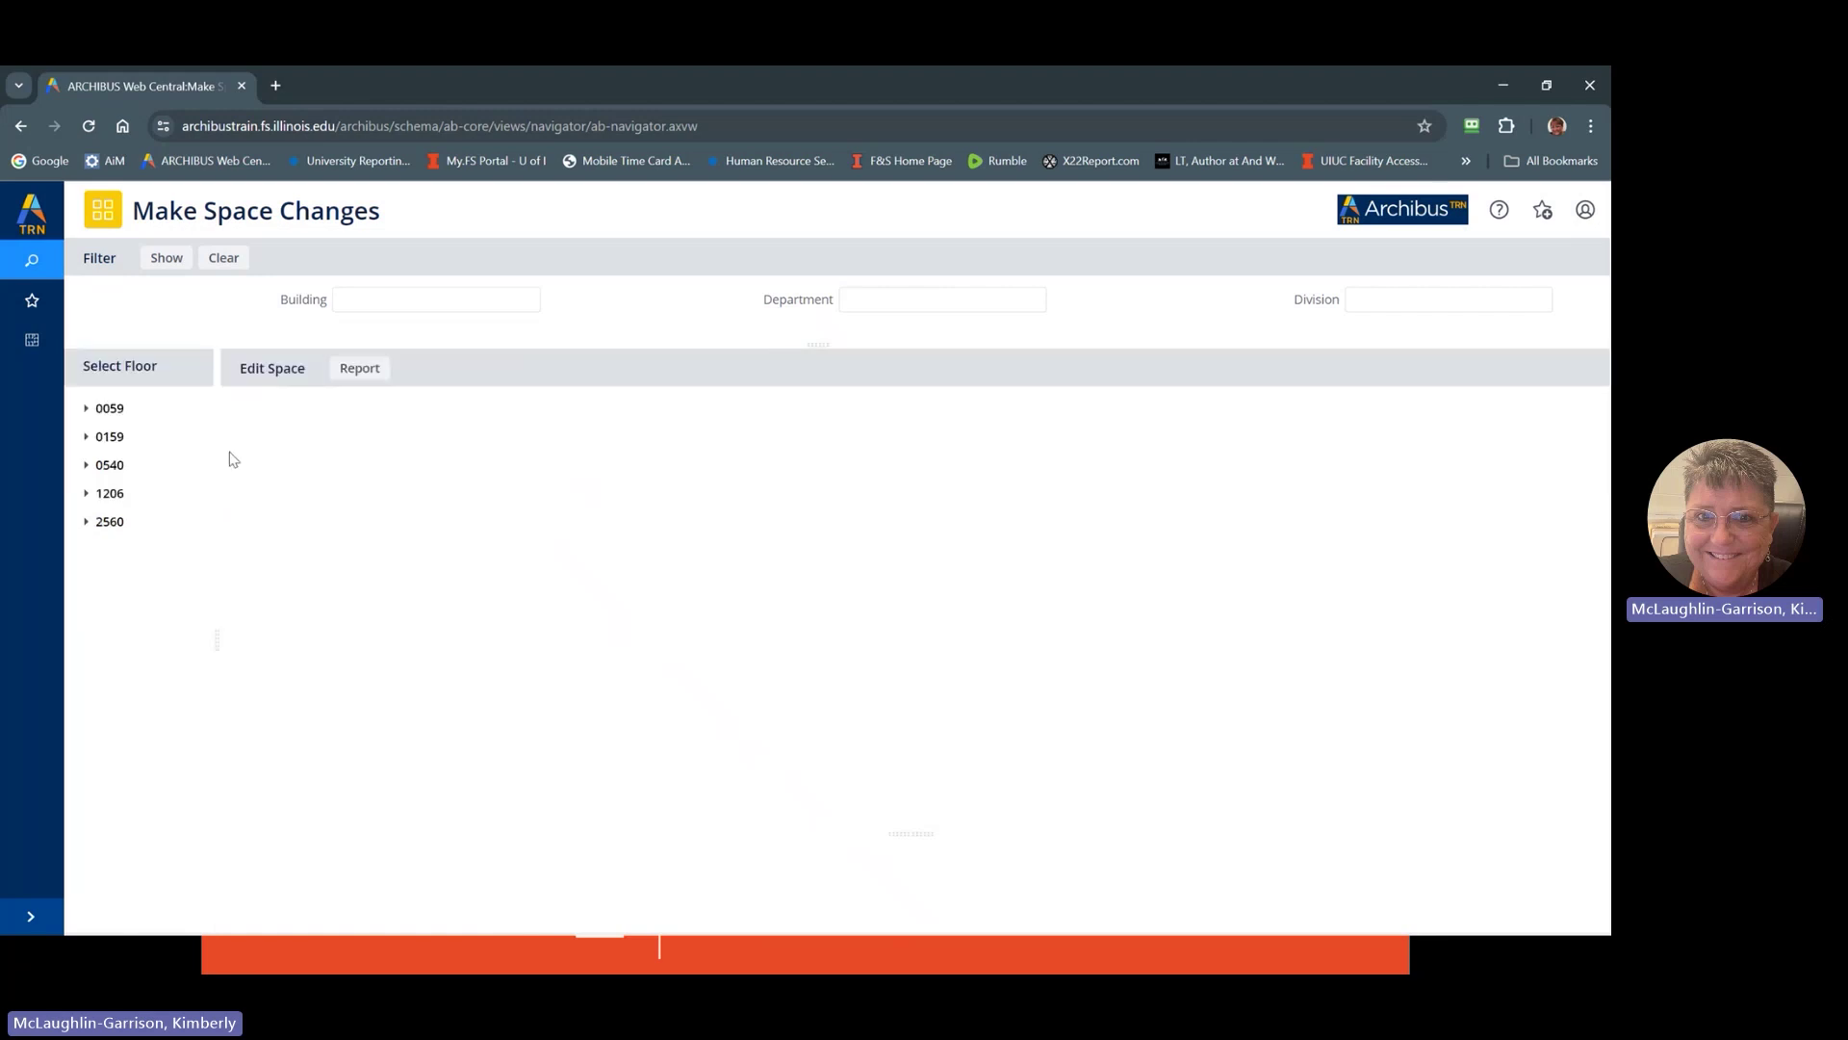
Filter floors to building 1206 Business Instructional Facility and expand it to floors 00–04
{"action": "left_click", "coordinate": [448, 299]}
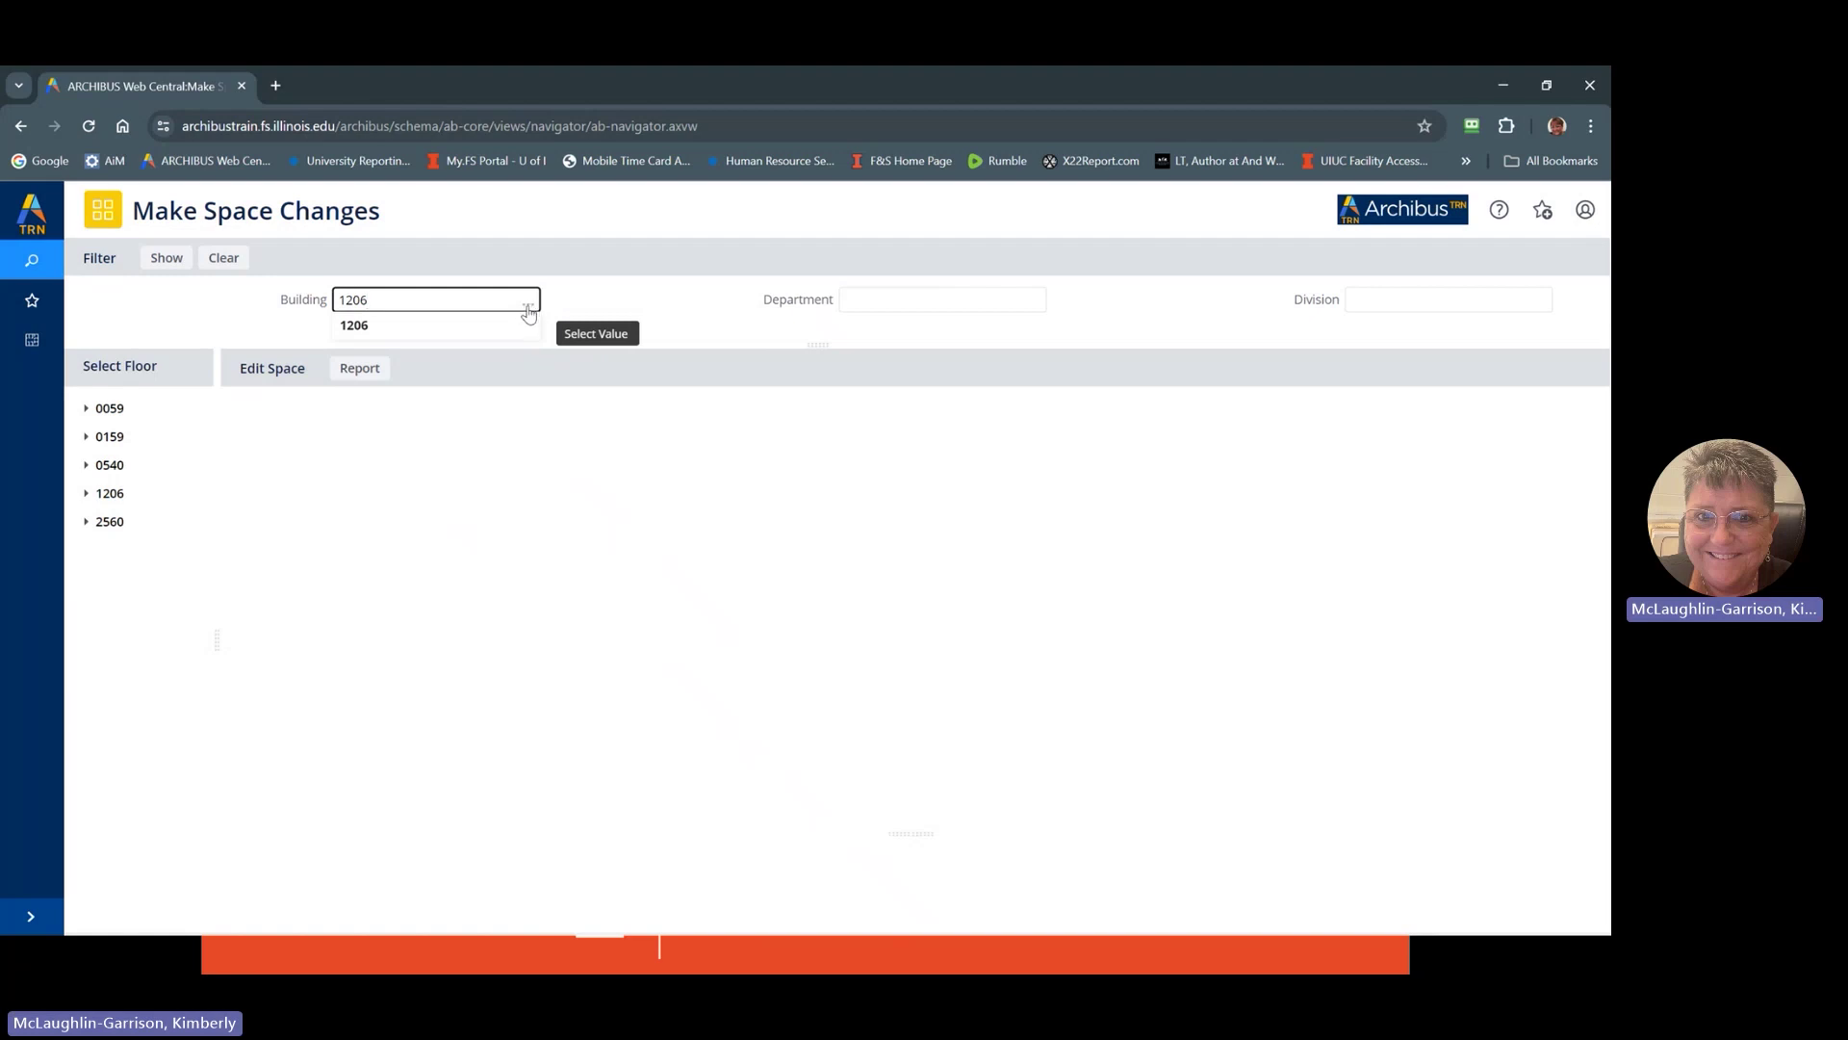
{"action": "left_click", "coordinate": [529, 310]}
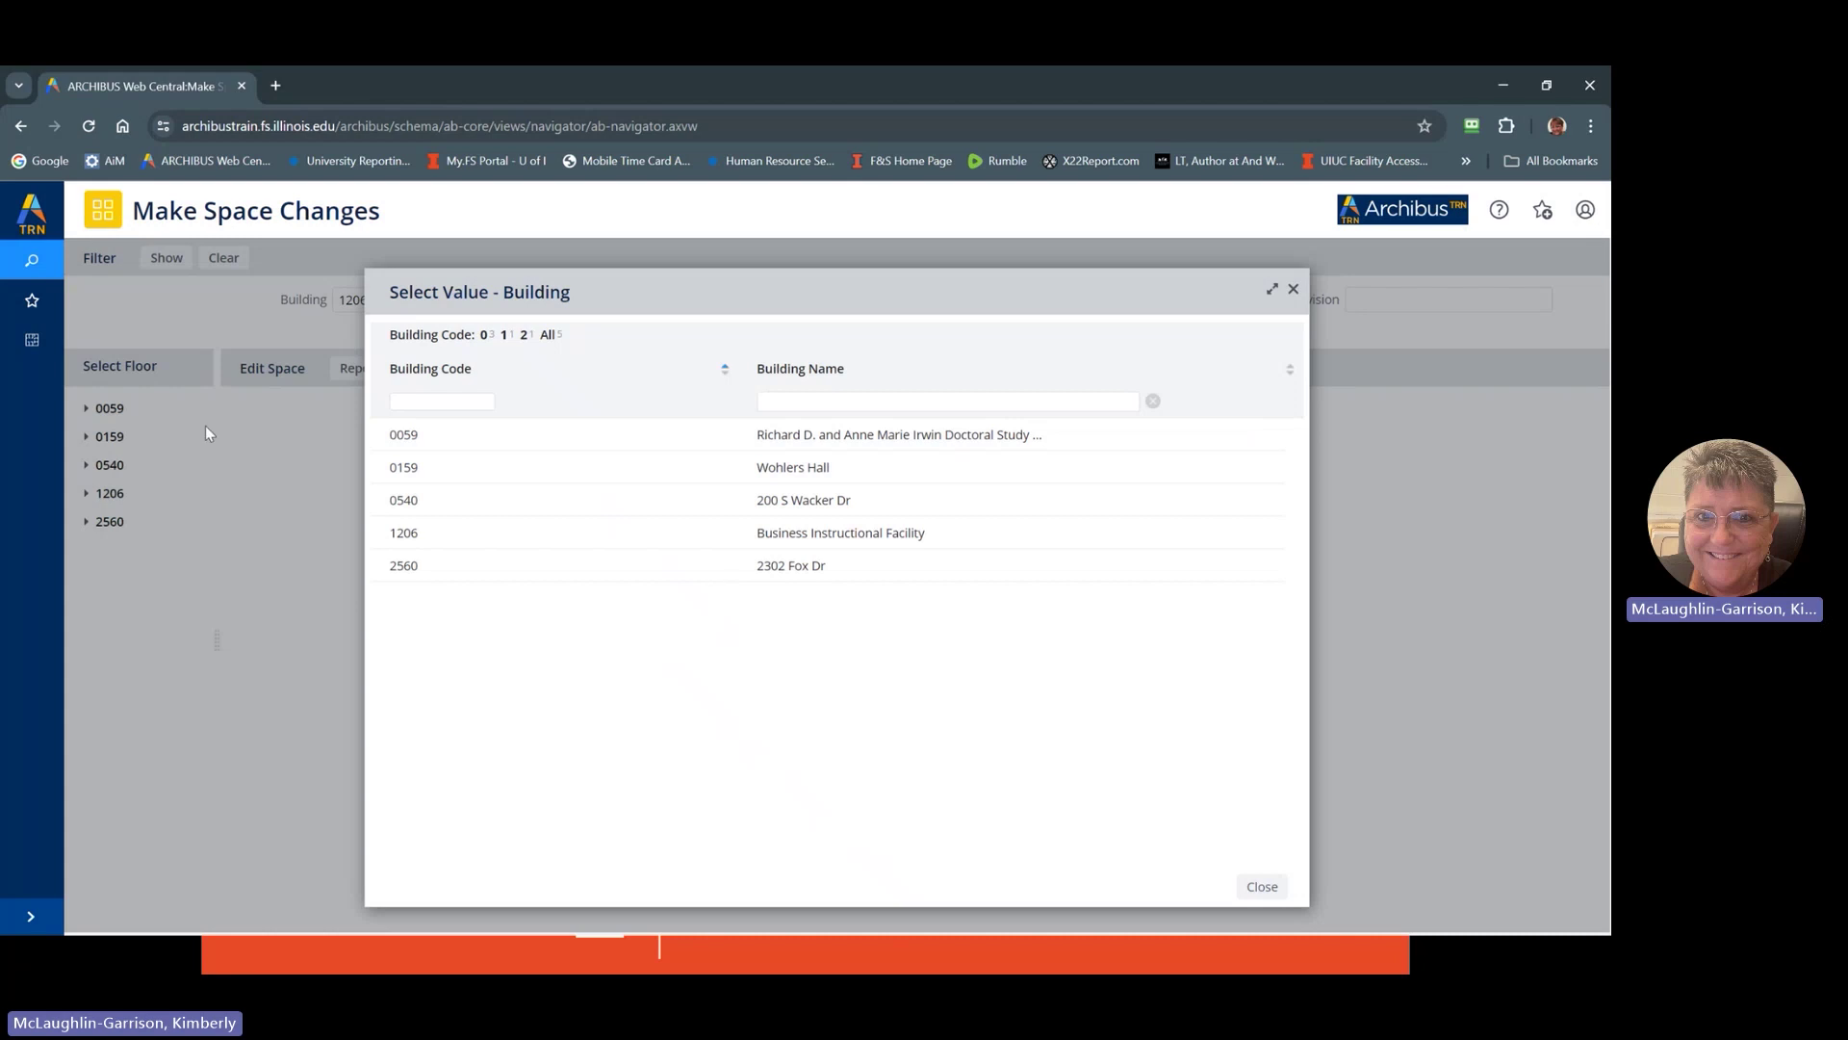
{"action": "left_click", "coordinate": [504, 337]}
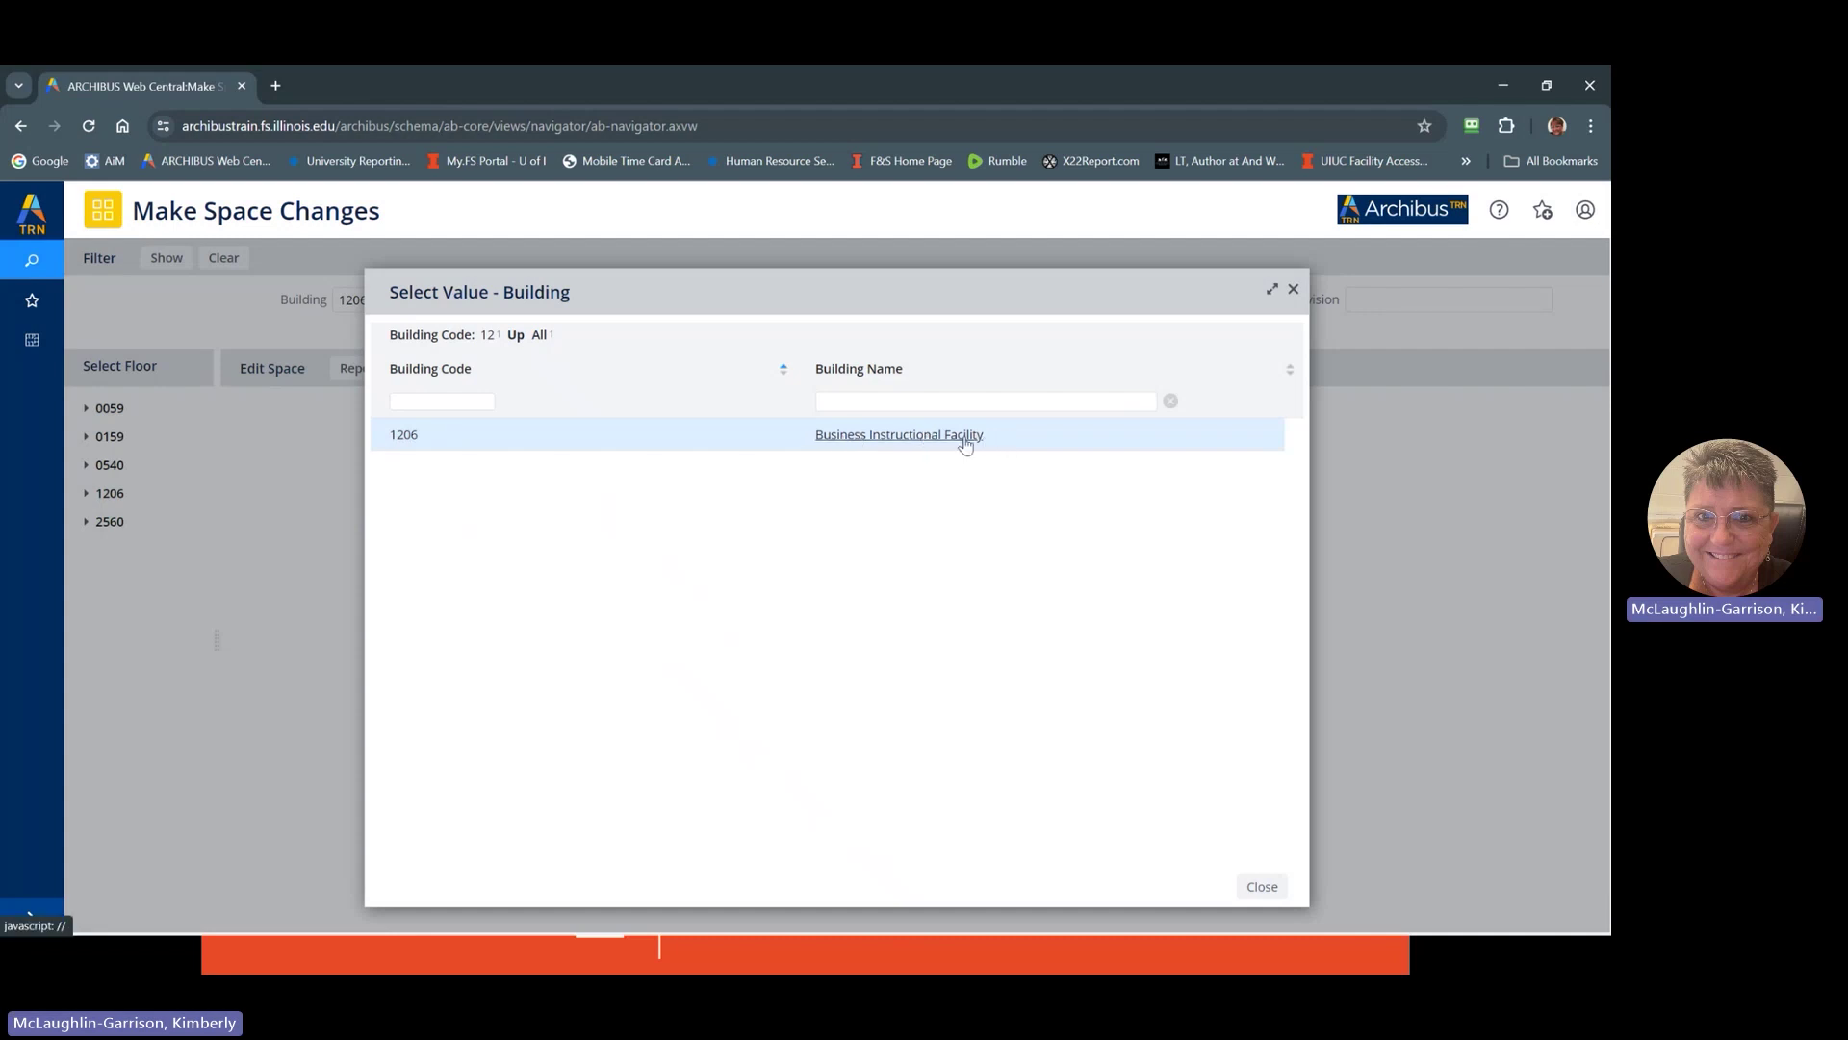
{"action": "left_click", "coordinate": [909, 438]}
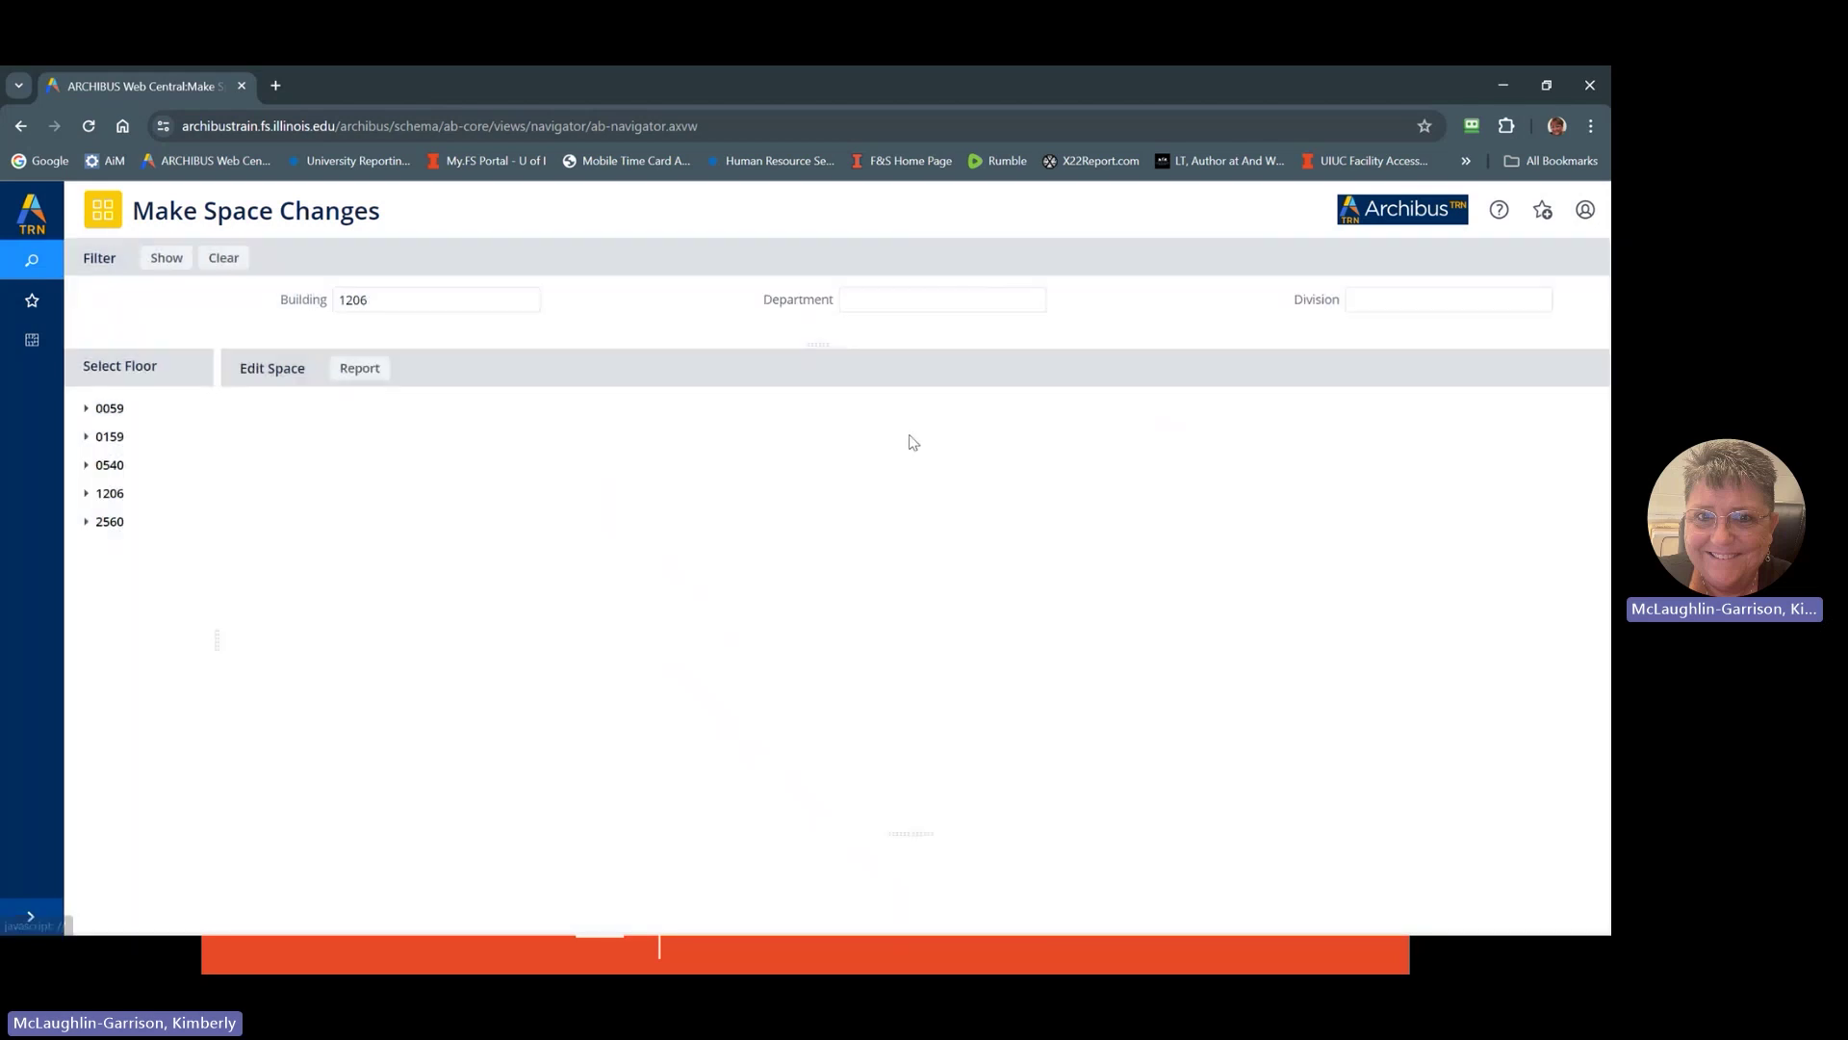
{"action": "left_click", "coordinate": [163, 265]}
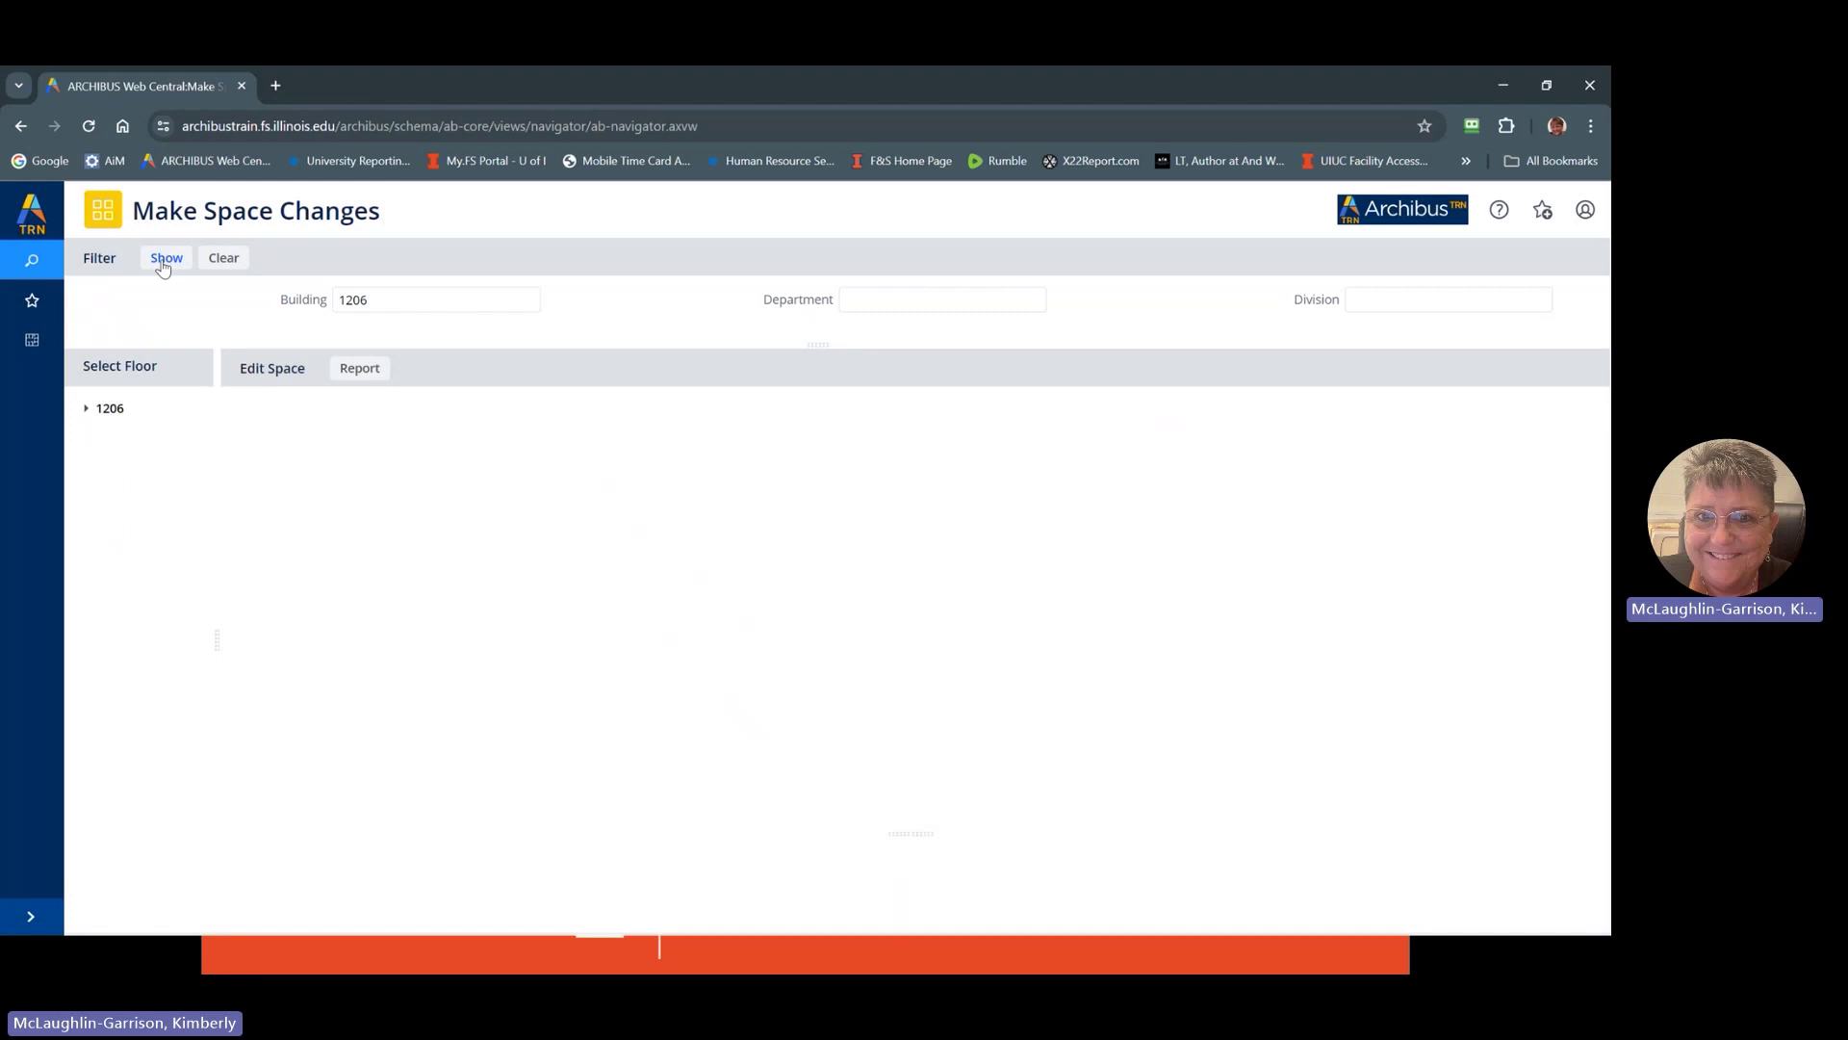
{"action": "left_click", "coordinate": [109, 412]}
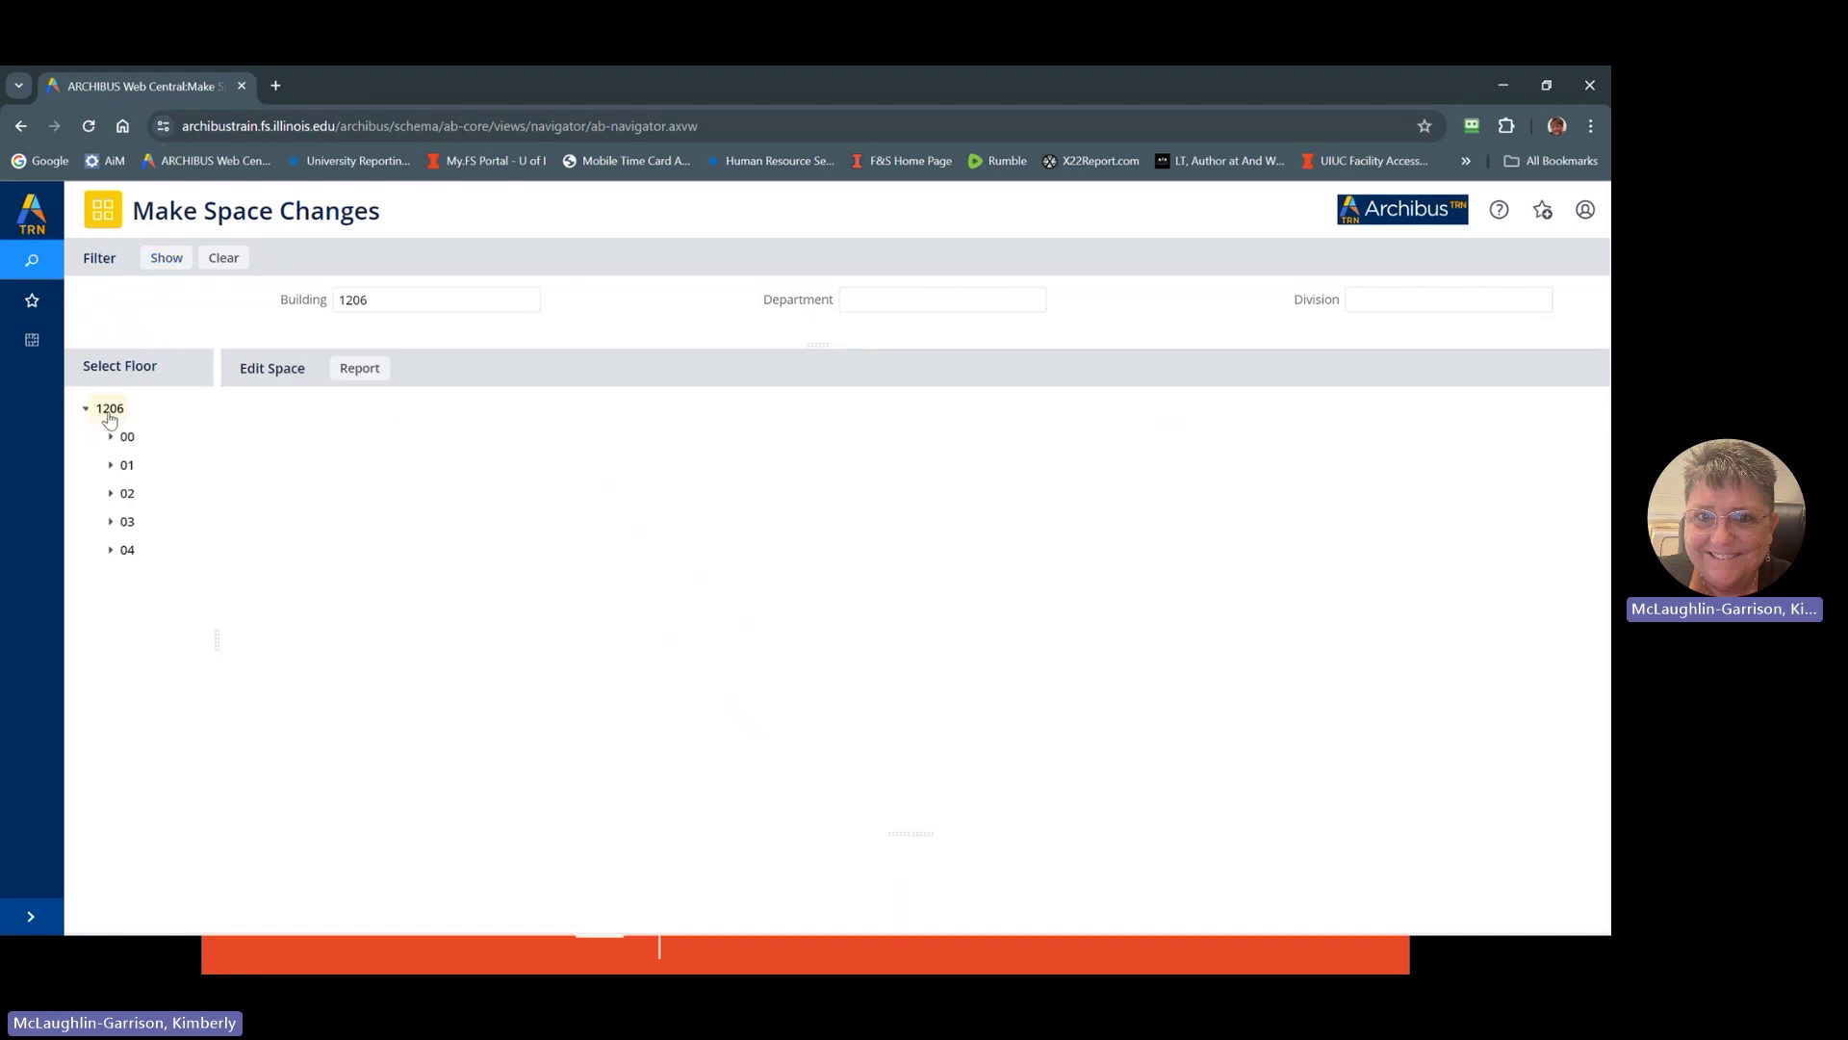
Open the 1206-01 floor plan, hide the filter area, and dismiss the not-editable message
{"action": "left_click", "coordinate": [122, 474]}
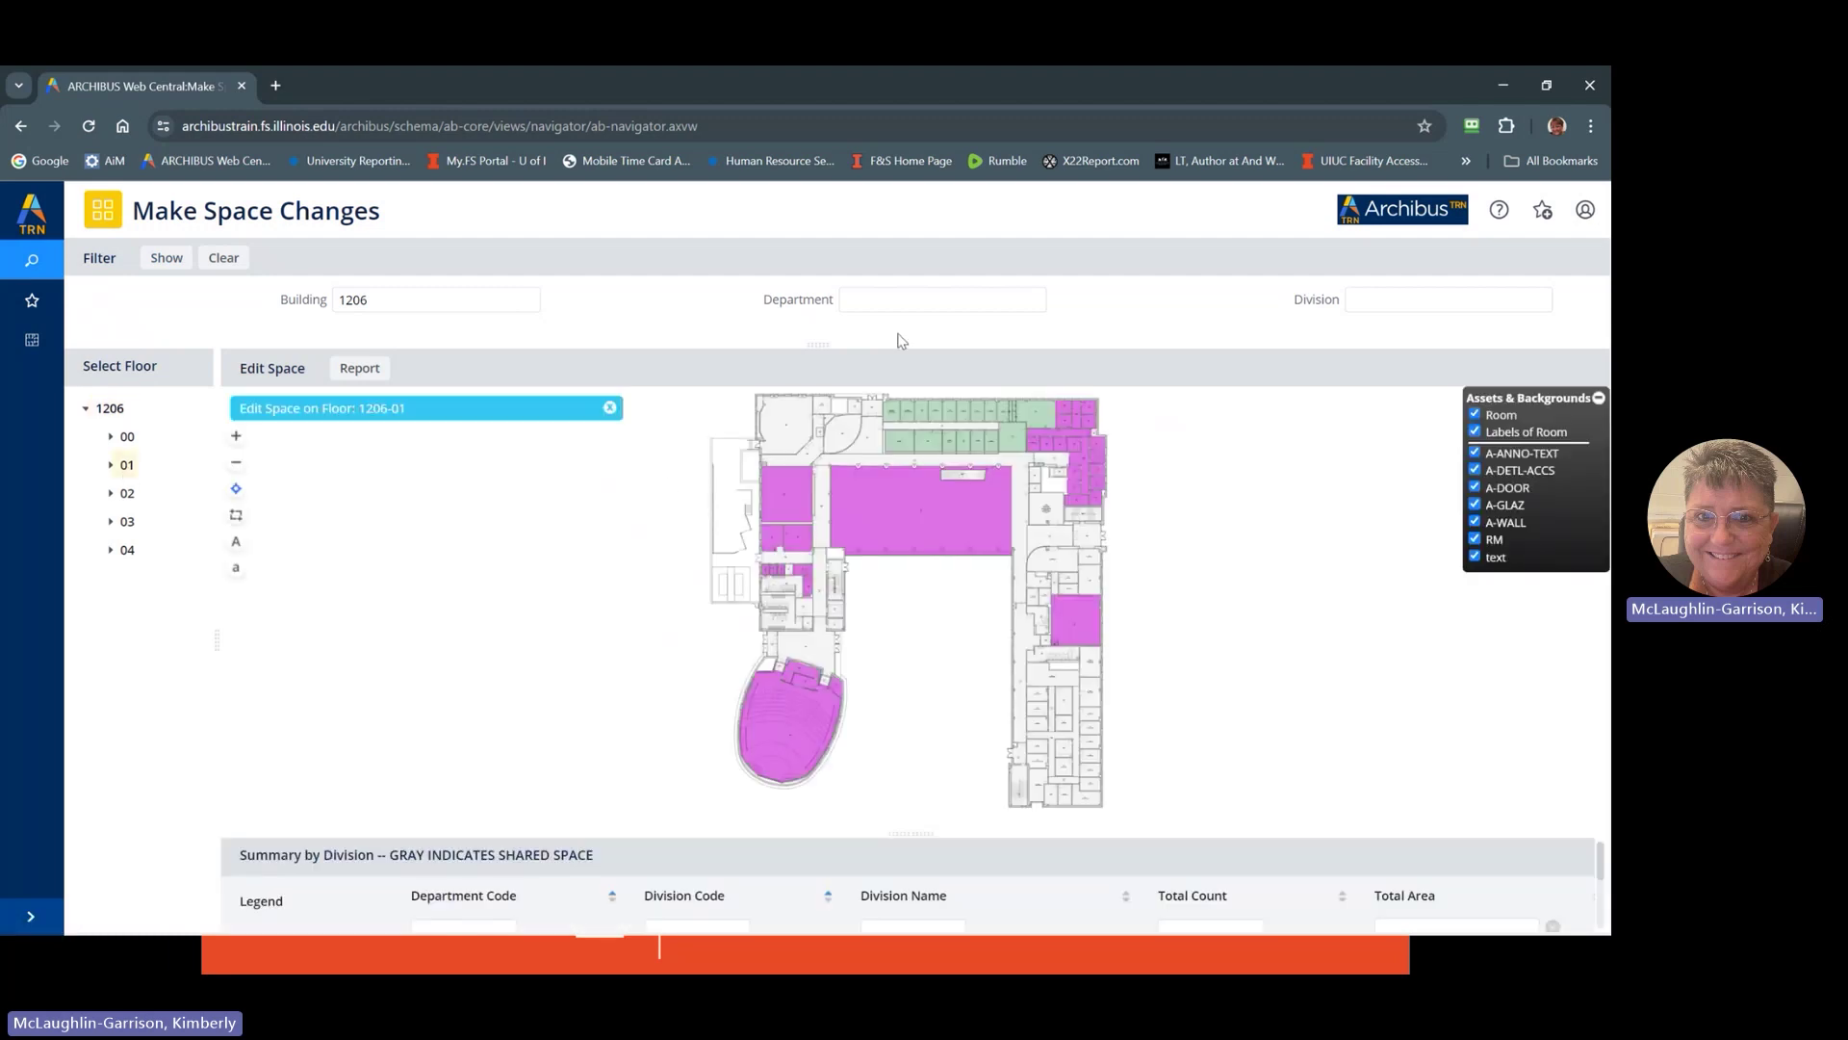
{"action": "left_click", "coordinate": [820, 354]}
{"action": "left_click", "coordinate": [743, 295]}
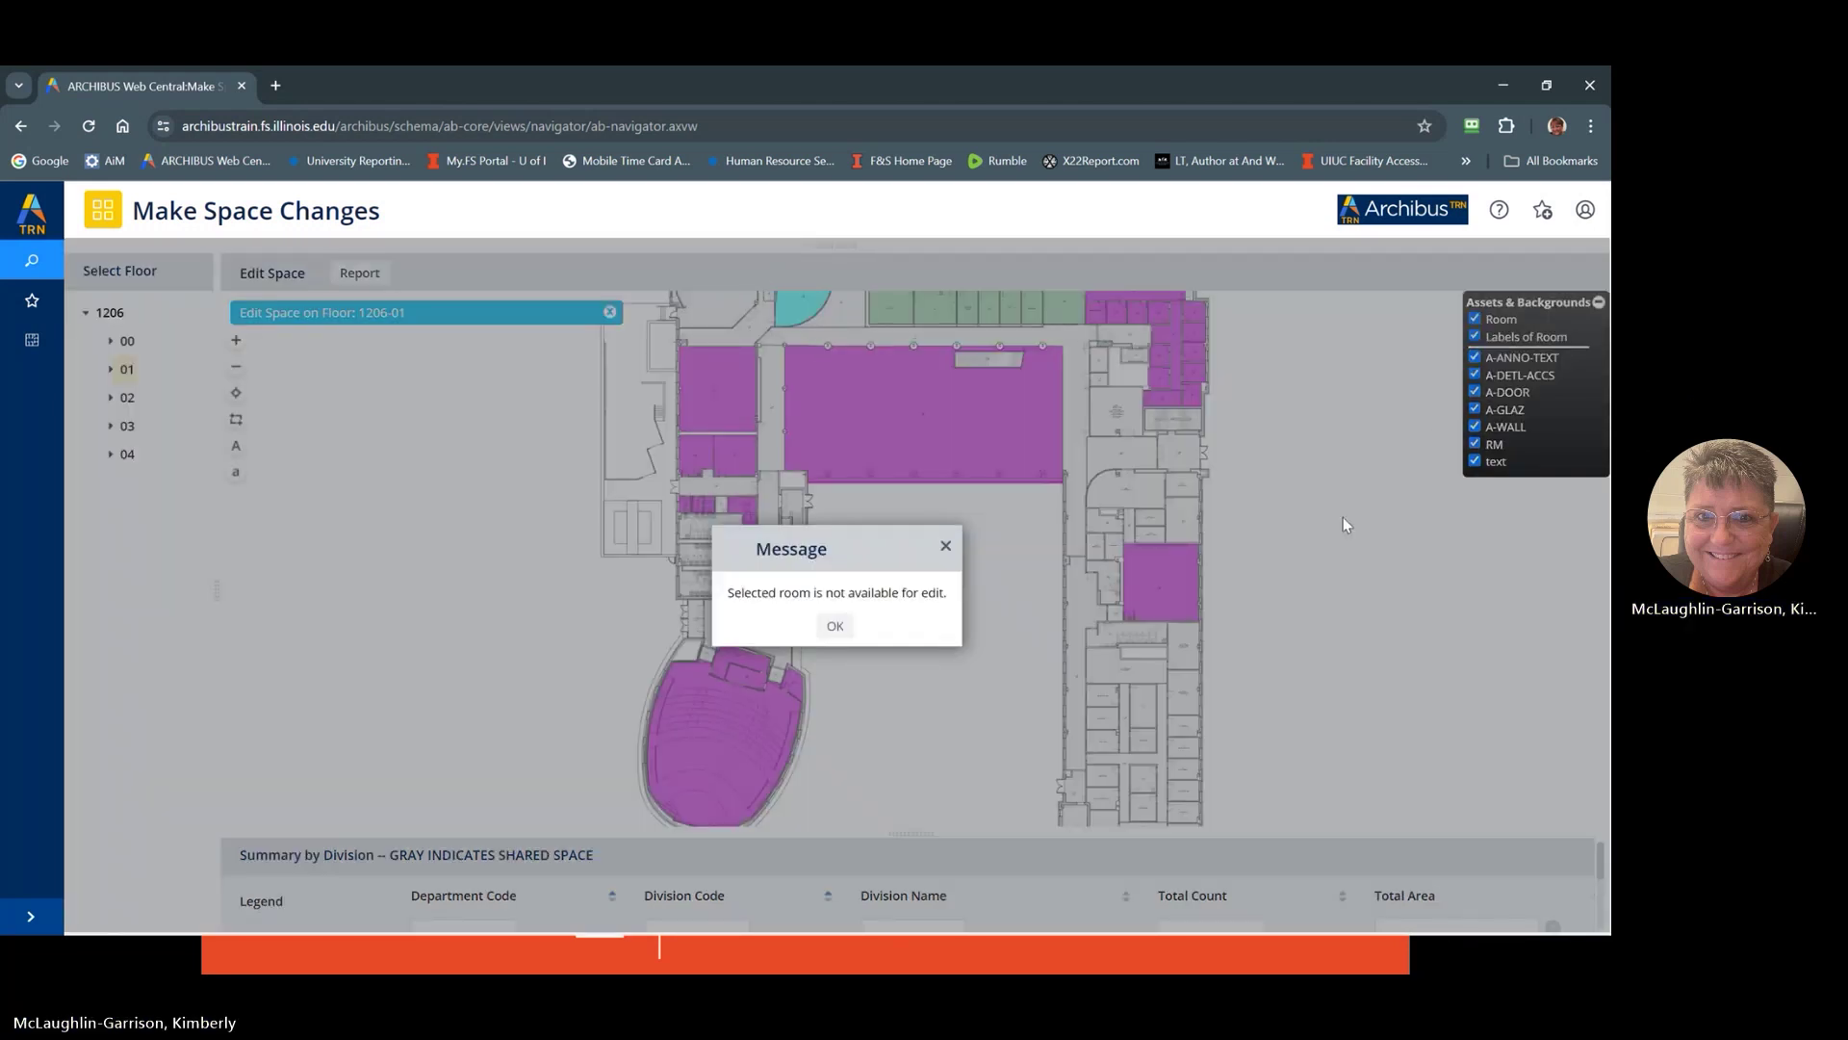
{"action": "left_click", "coordinate": [834, 627]}
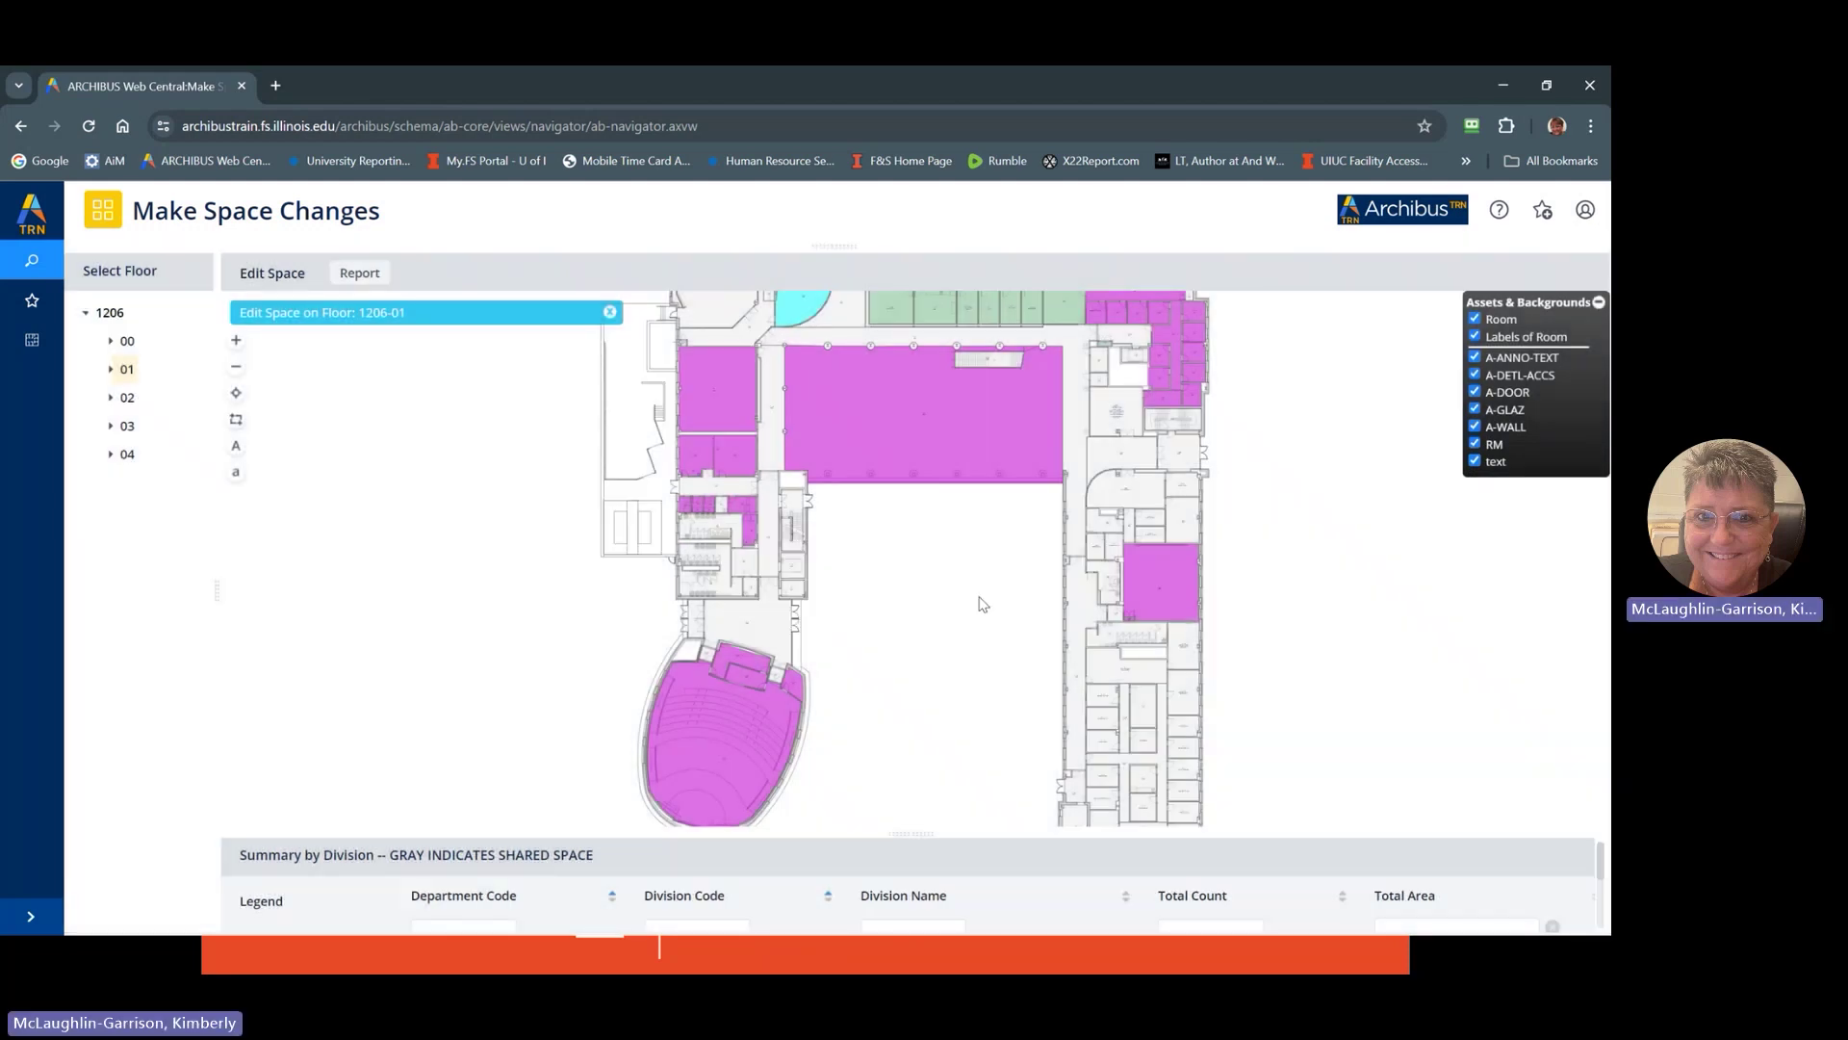
Hide the division summary, floor list and layers panels and zoom the plan to fill the page
{"action": "scroll", "coordinate": [821, 619], "scroll_direction": "up", "scroll_amount": 1}
{"action": "scroll", "coordinate": [821, 620], "scroll_direction": "down", "scroll_amount": 2}
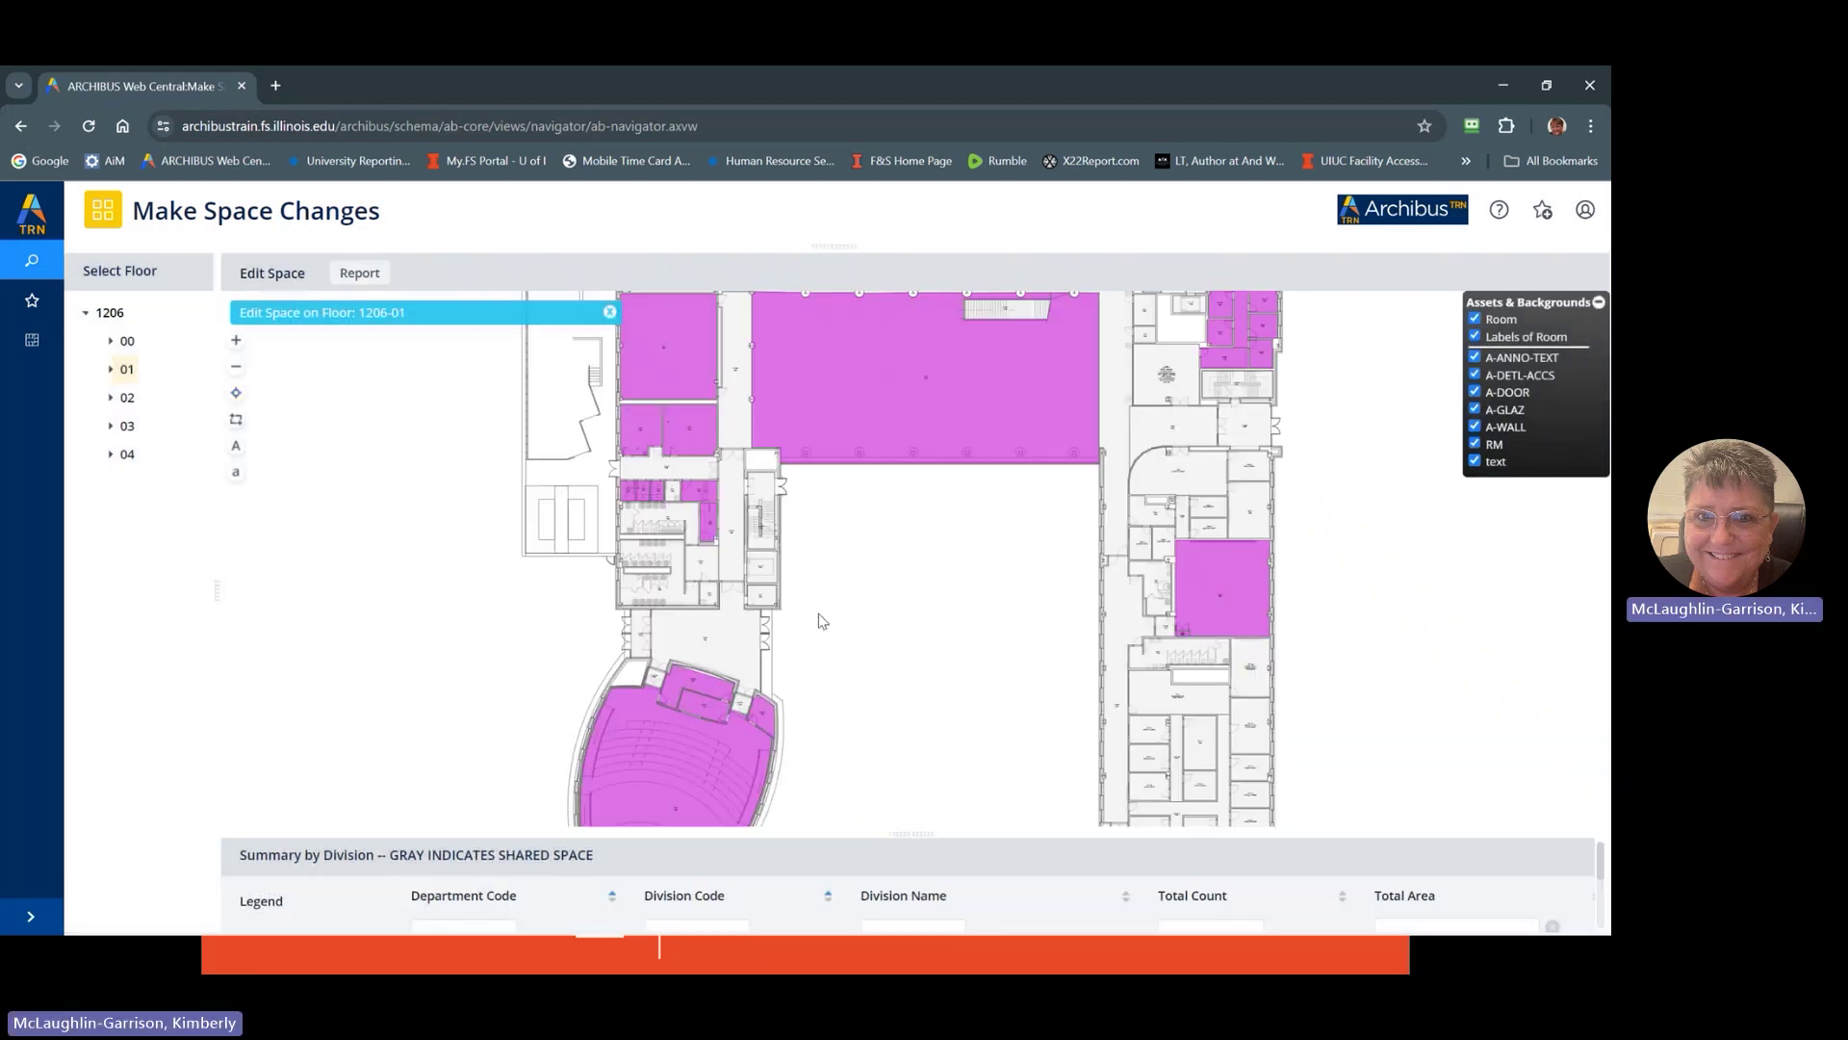
{"action": "scroll", "coordinate": [907, 835], "scroll_direction": "up", "scroll_amount": 1}
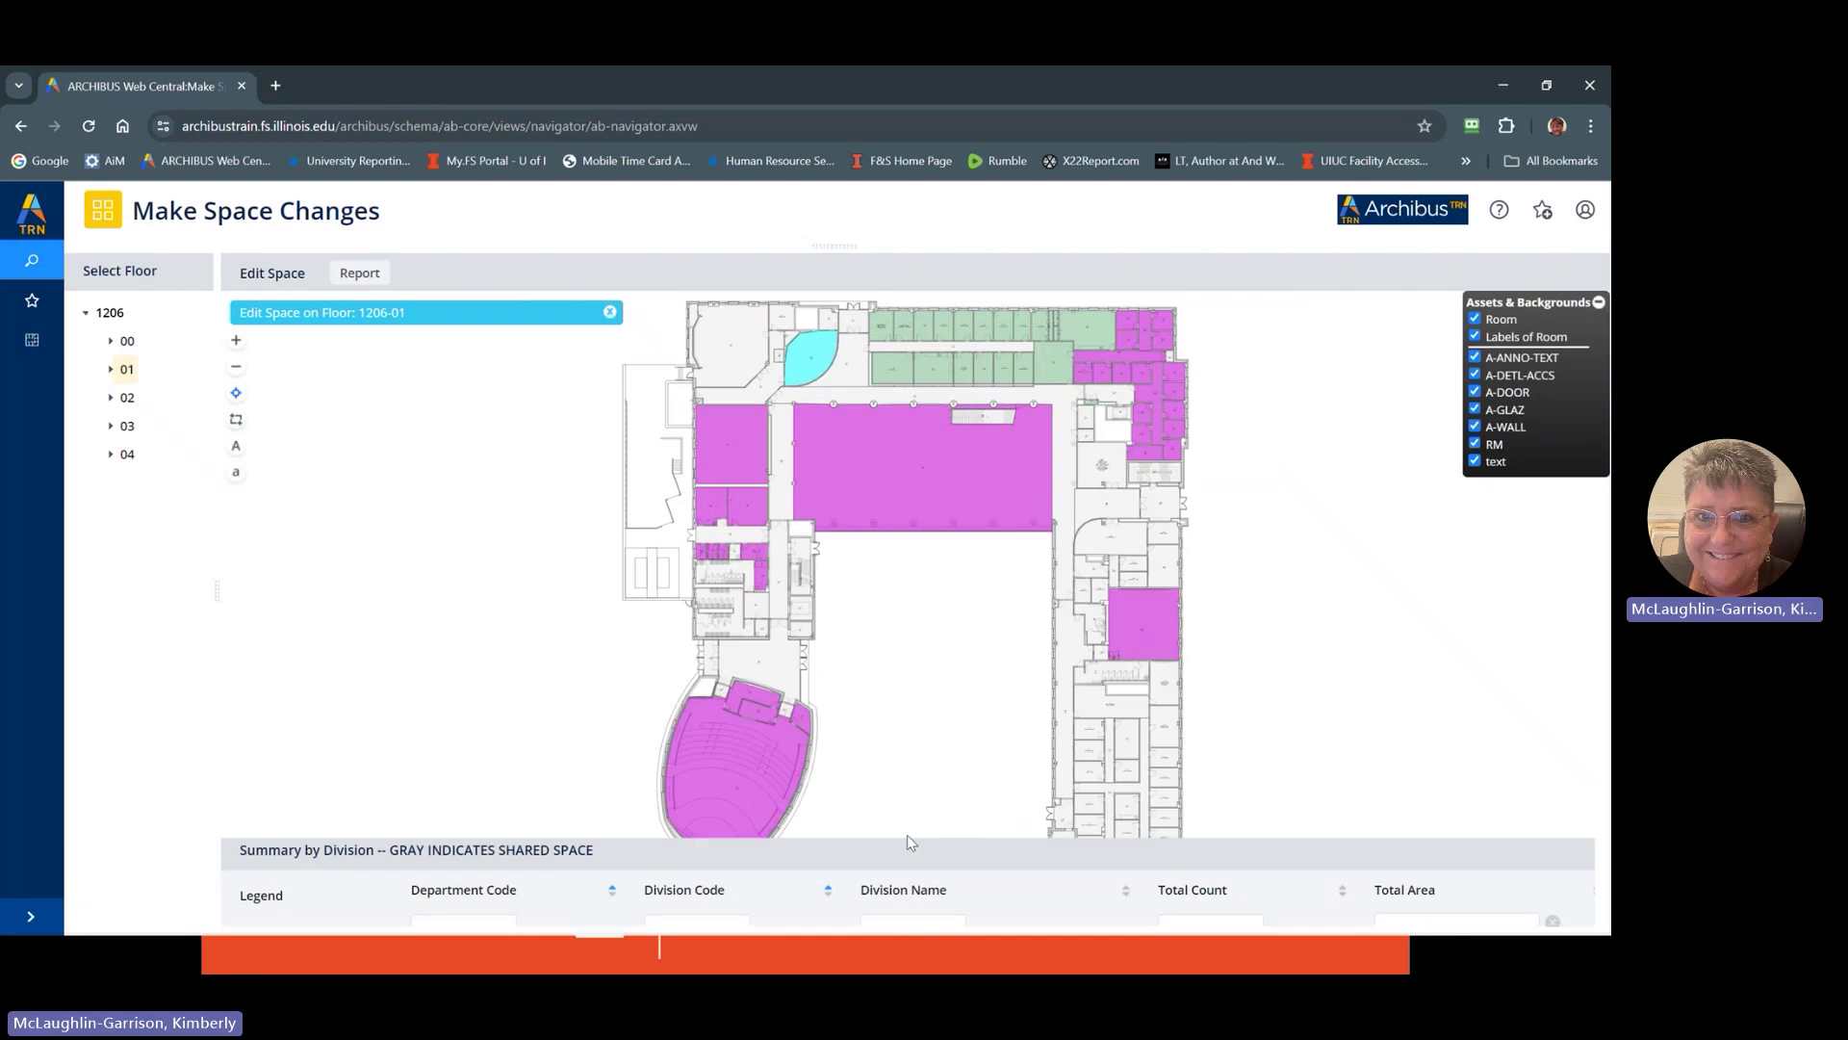
{"action": "left_click", "coordinate": [910, 834]}
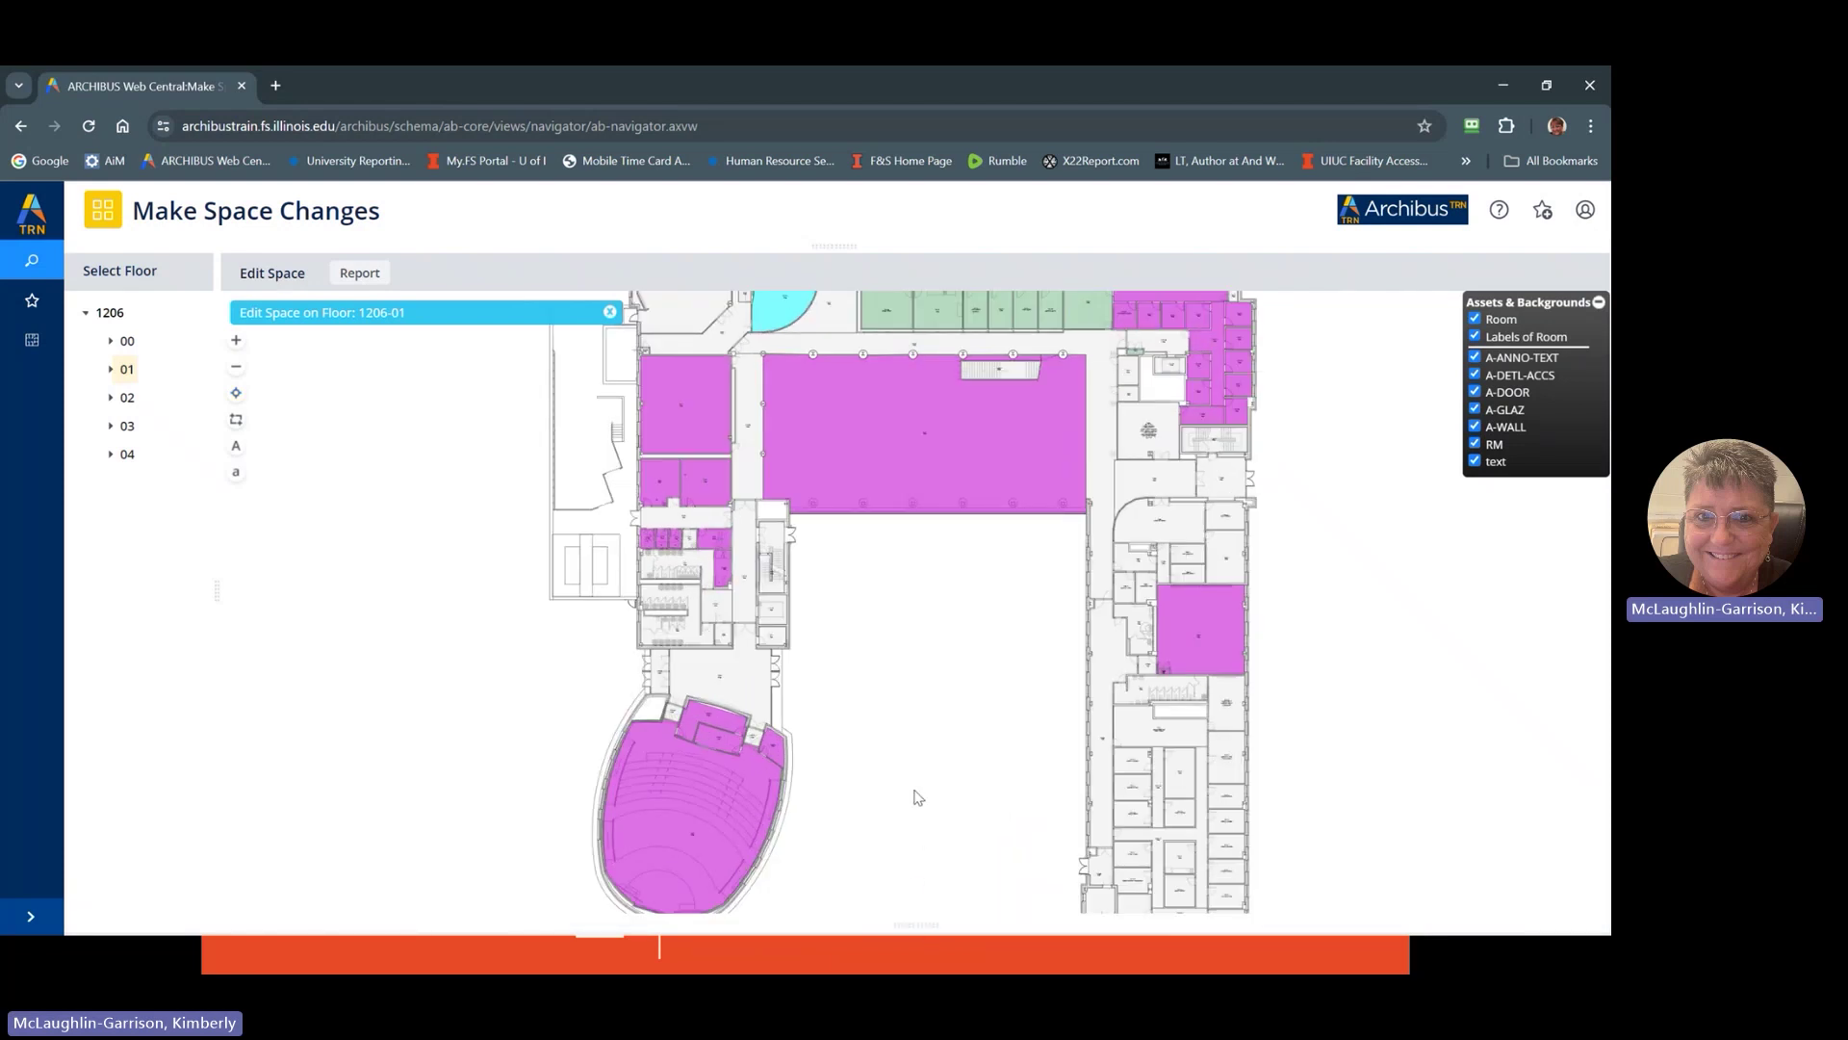
{"action": "scroll", "coordinate": [916, 797], "scroll_direction": "down", "scroll_amount": 1}
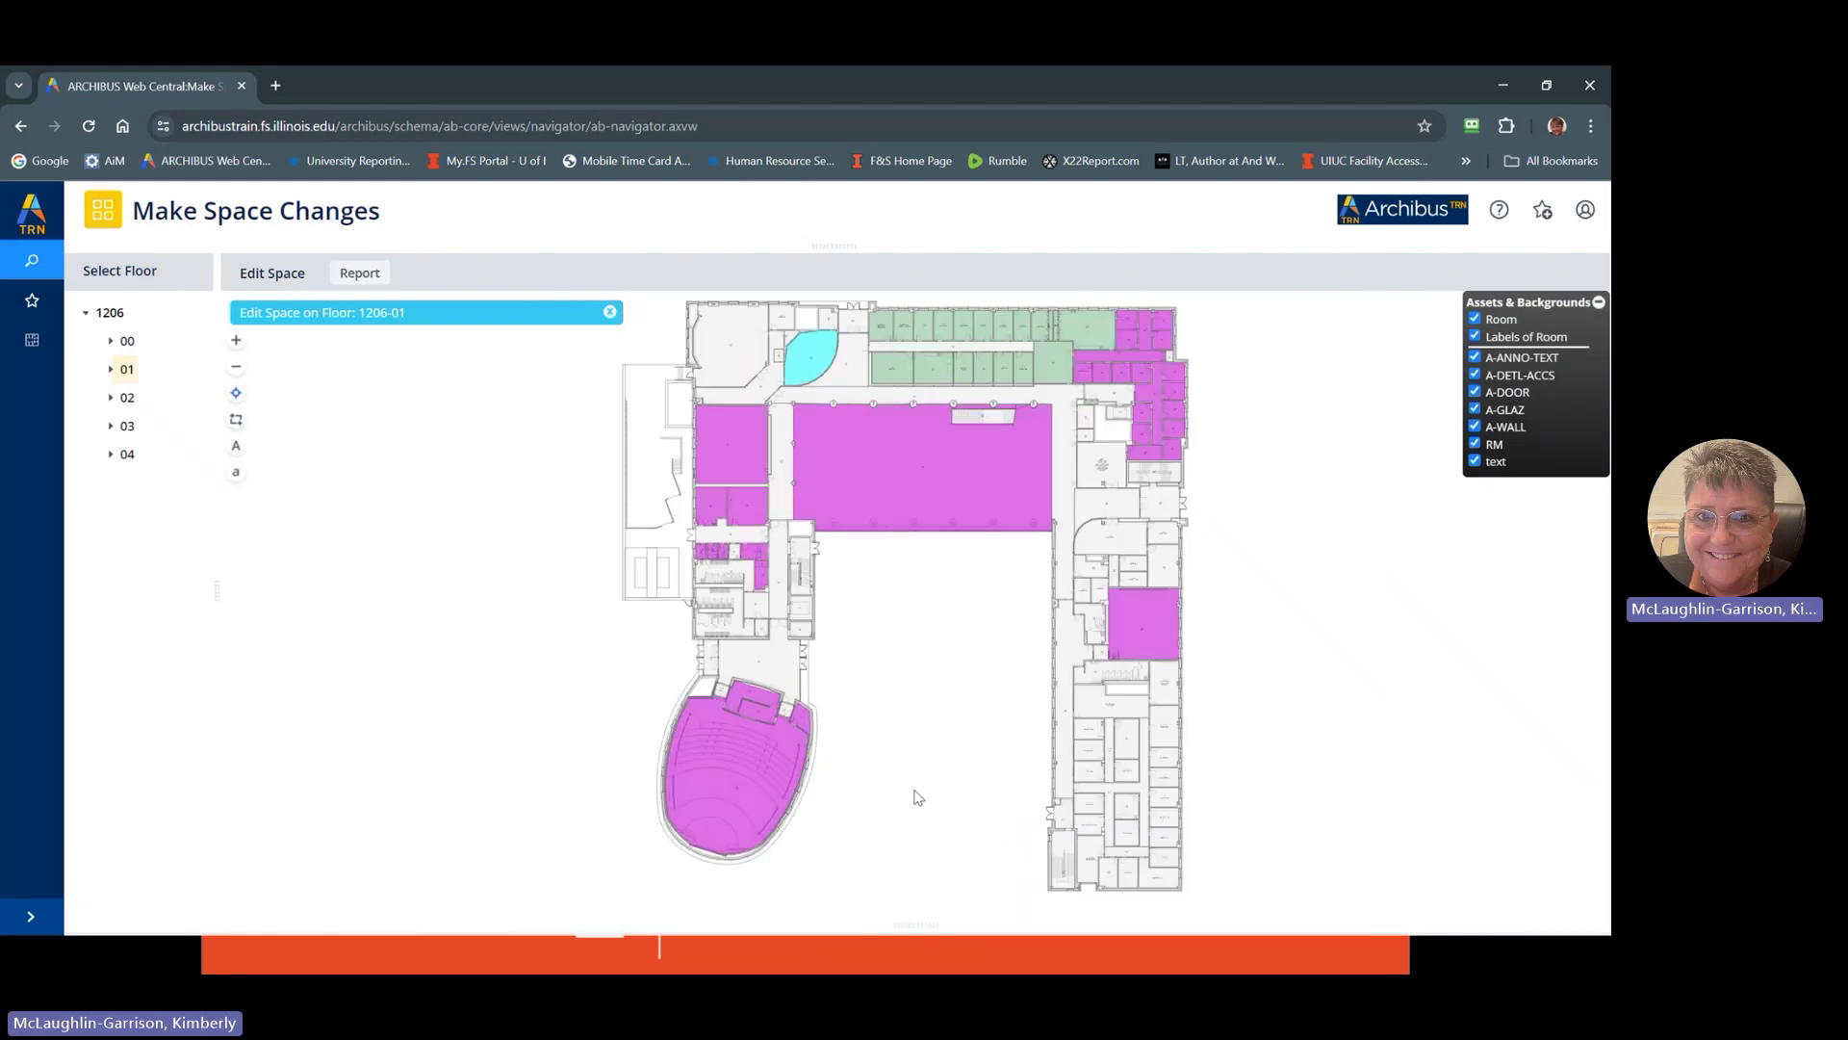
{"action": "left_click", "coordinate": [215, 597]}
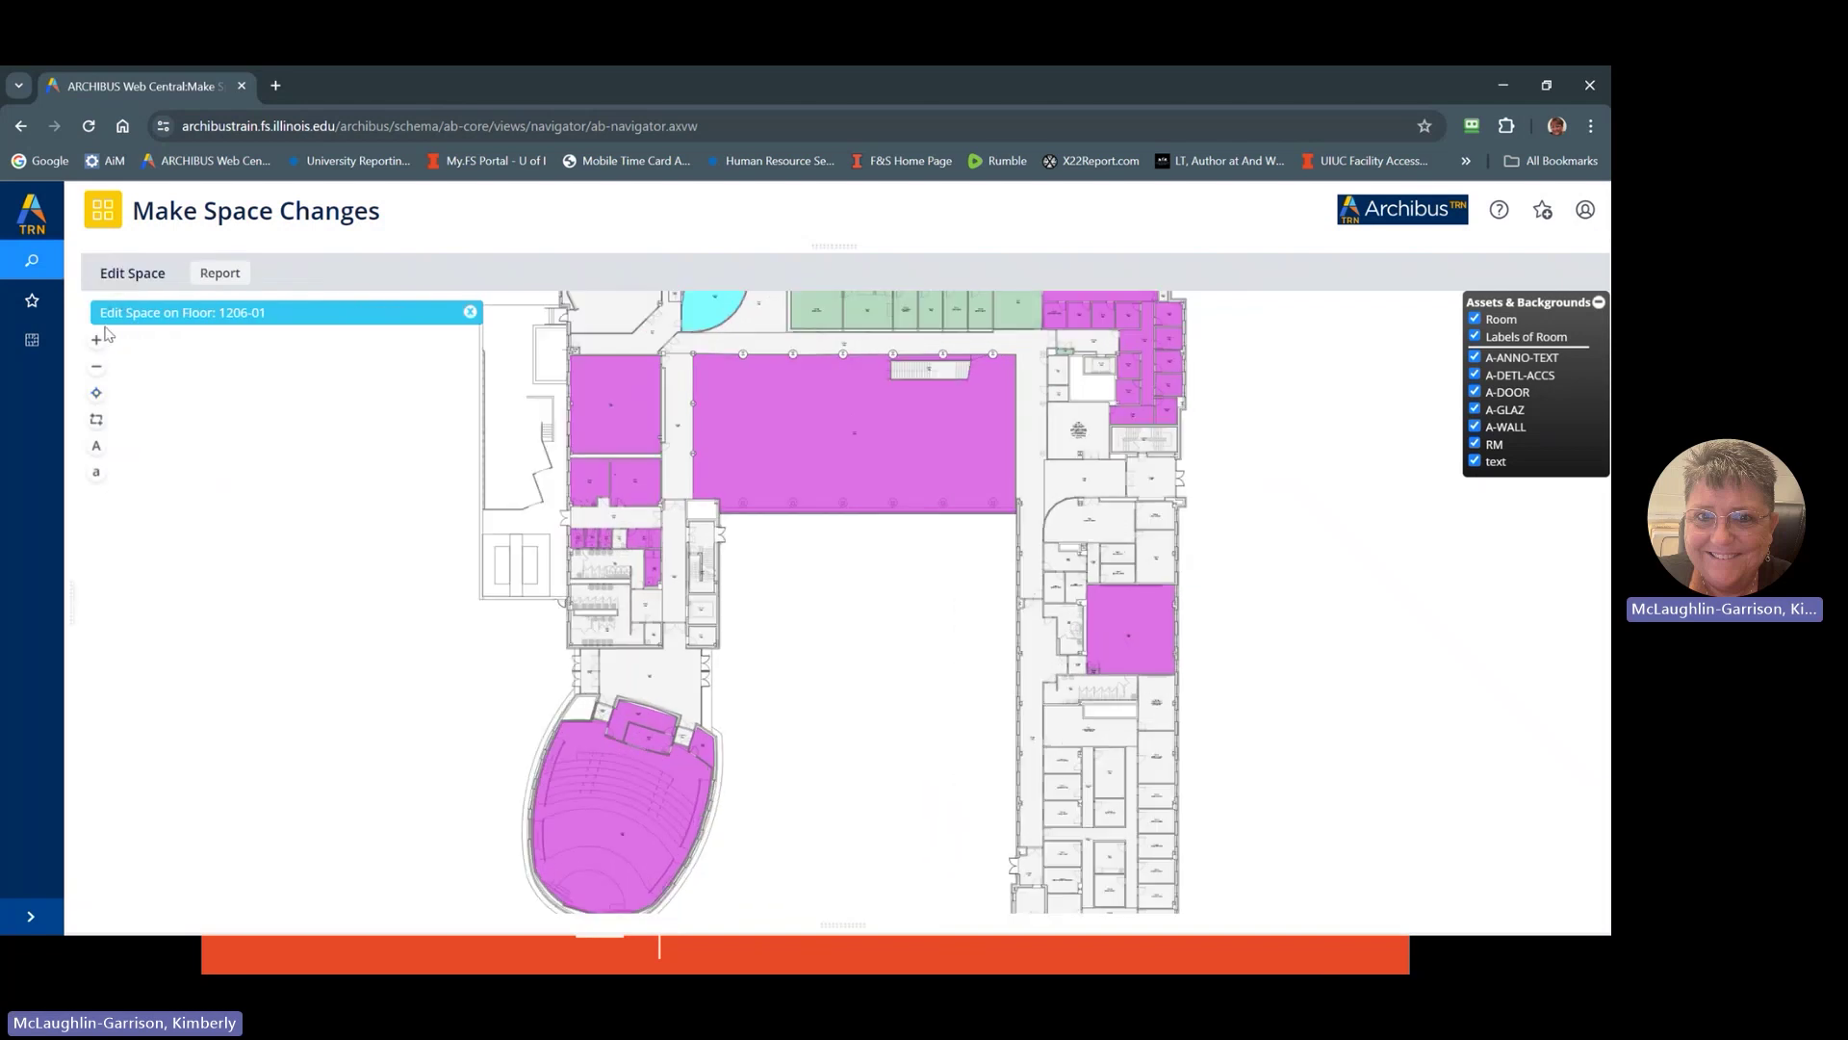
{"action": "left_click", "coordinate": [1599, 303]}
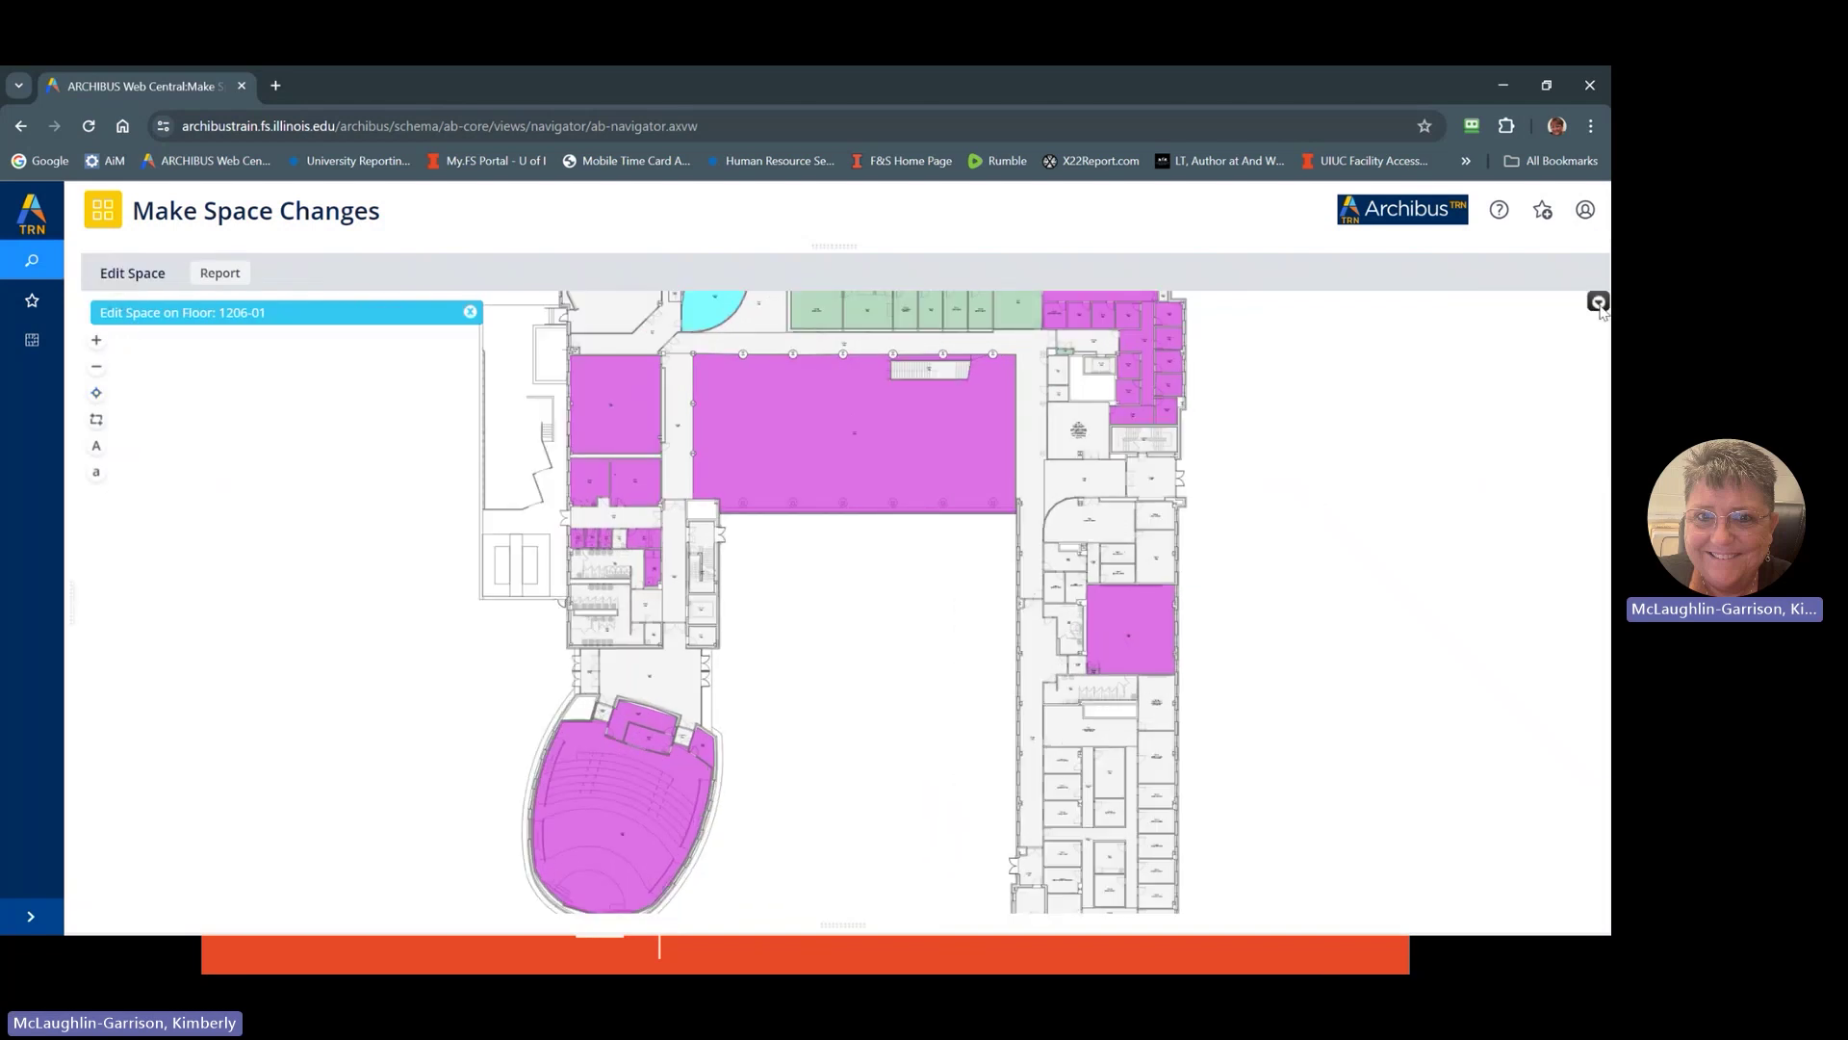
{"action": "scroll", "coordinate": [766, 592], "scroll_direction": "up", "scroll_amount": 1}
{"action": "scroll", "coordinate": [768, 593], "scroll_direction": "down", "scroll_amount": 2}
{"action": "scroll", "coordinate": [765, 591], "scroll_direction": "up", "scroll_amount": 1}
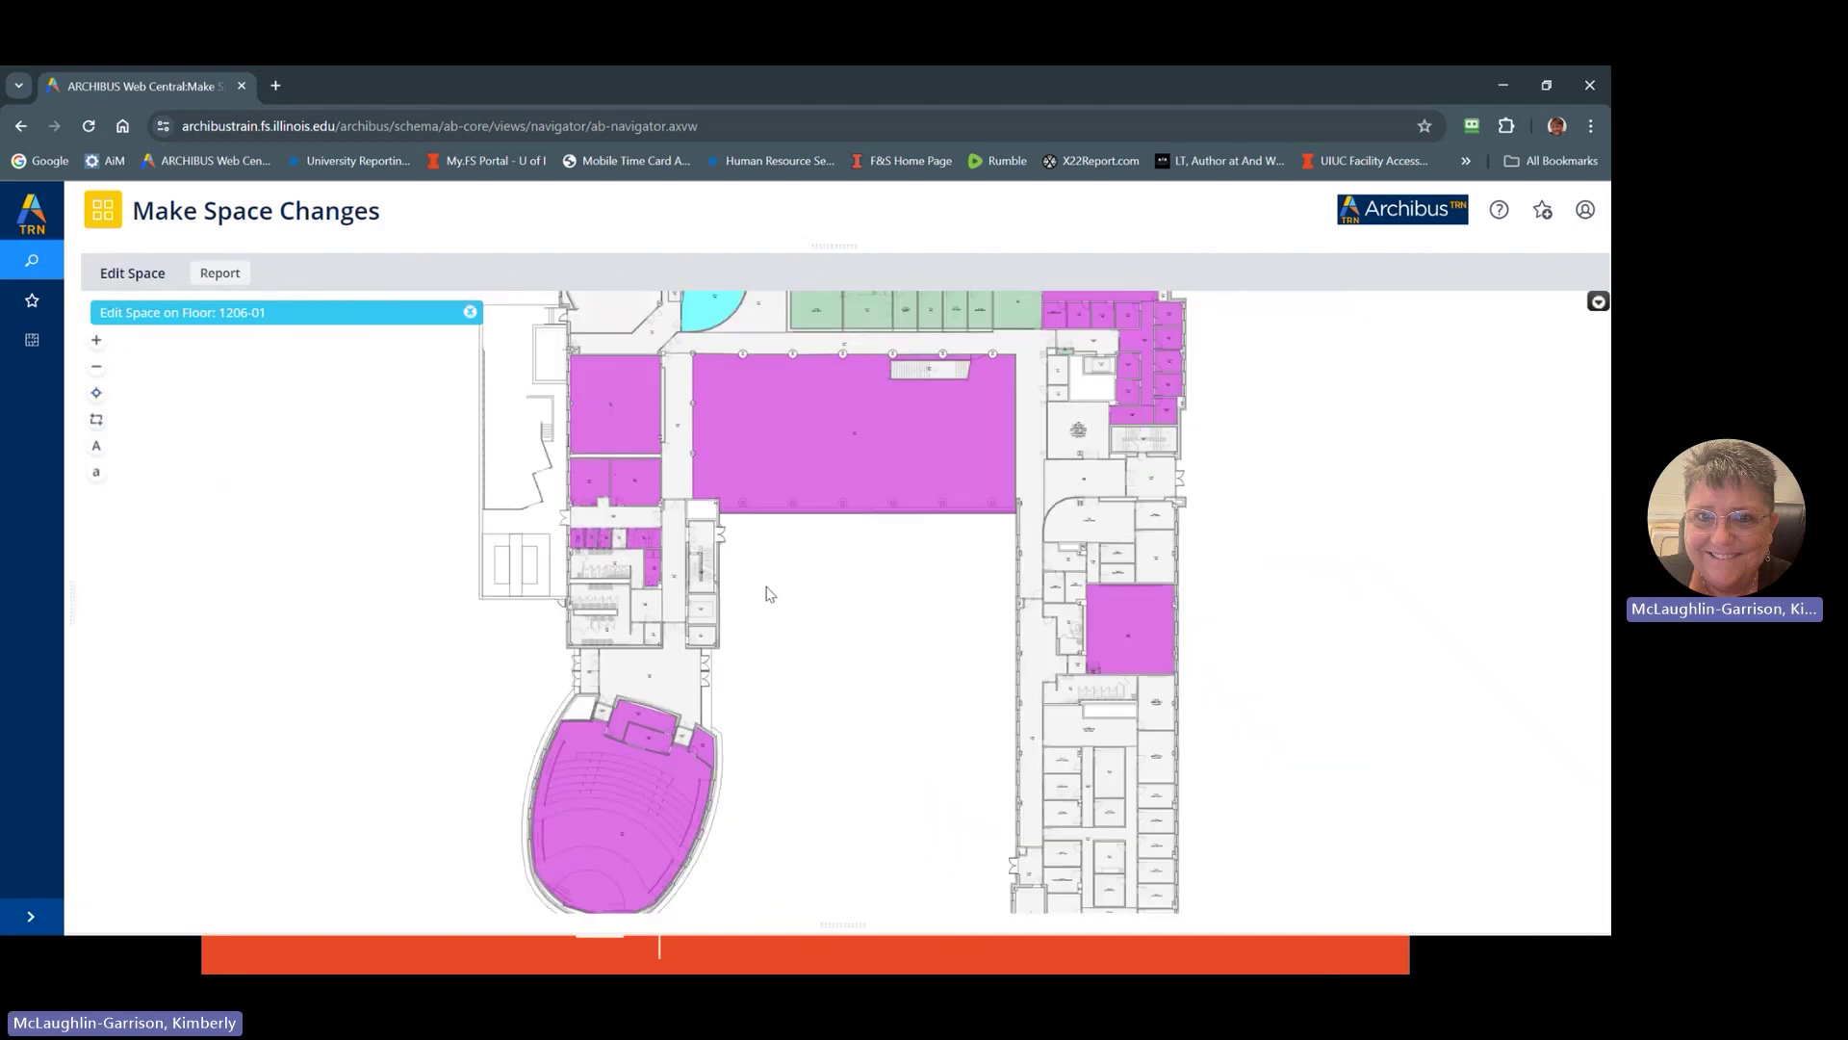
{"action": "scroll", "coordinate": [765, 591], "scroll_direction": "down", "scroll_amount": 1}
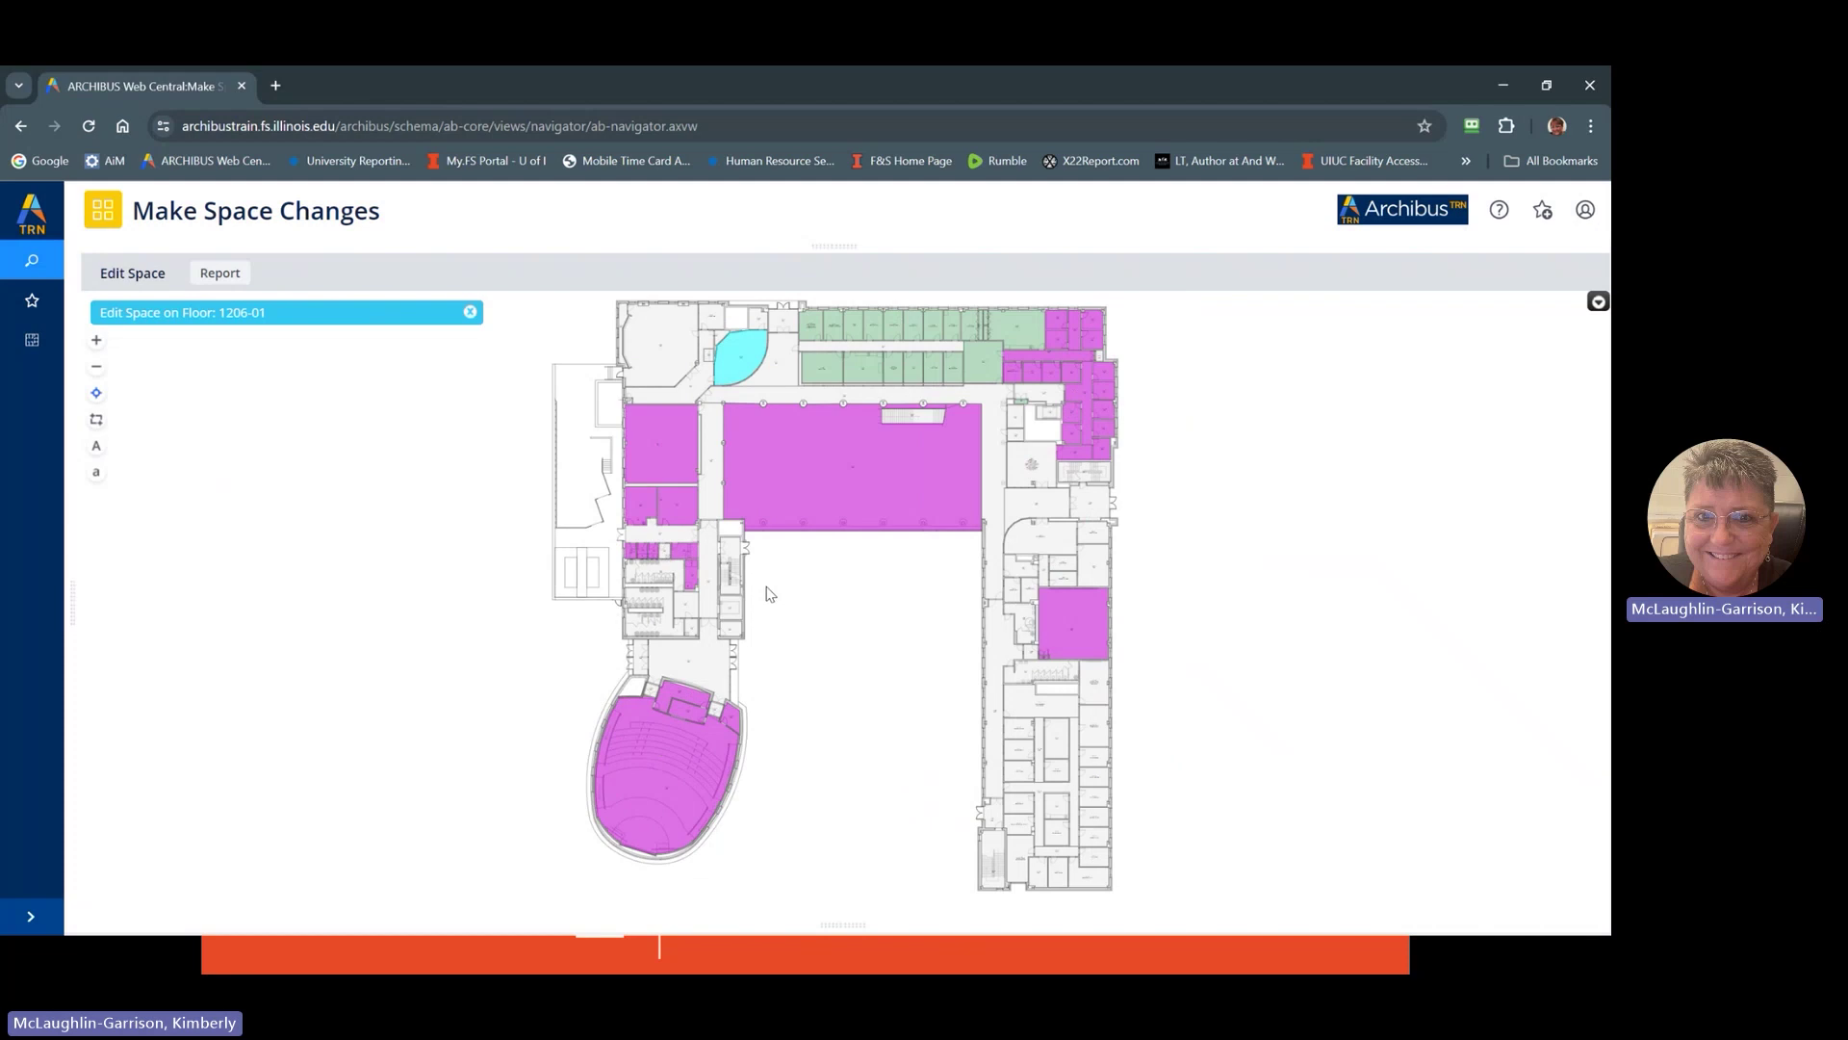
Show small room labels on the 1206-01 plan and reopen Summary by Division
{"action": "left_click", "coordinate": [94, 454]}
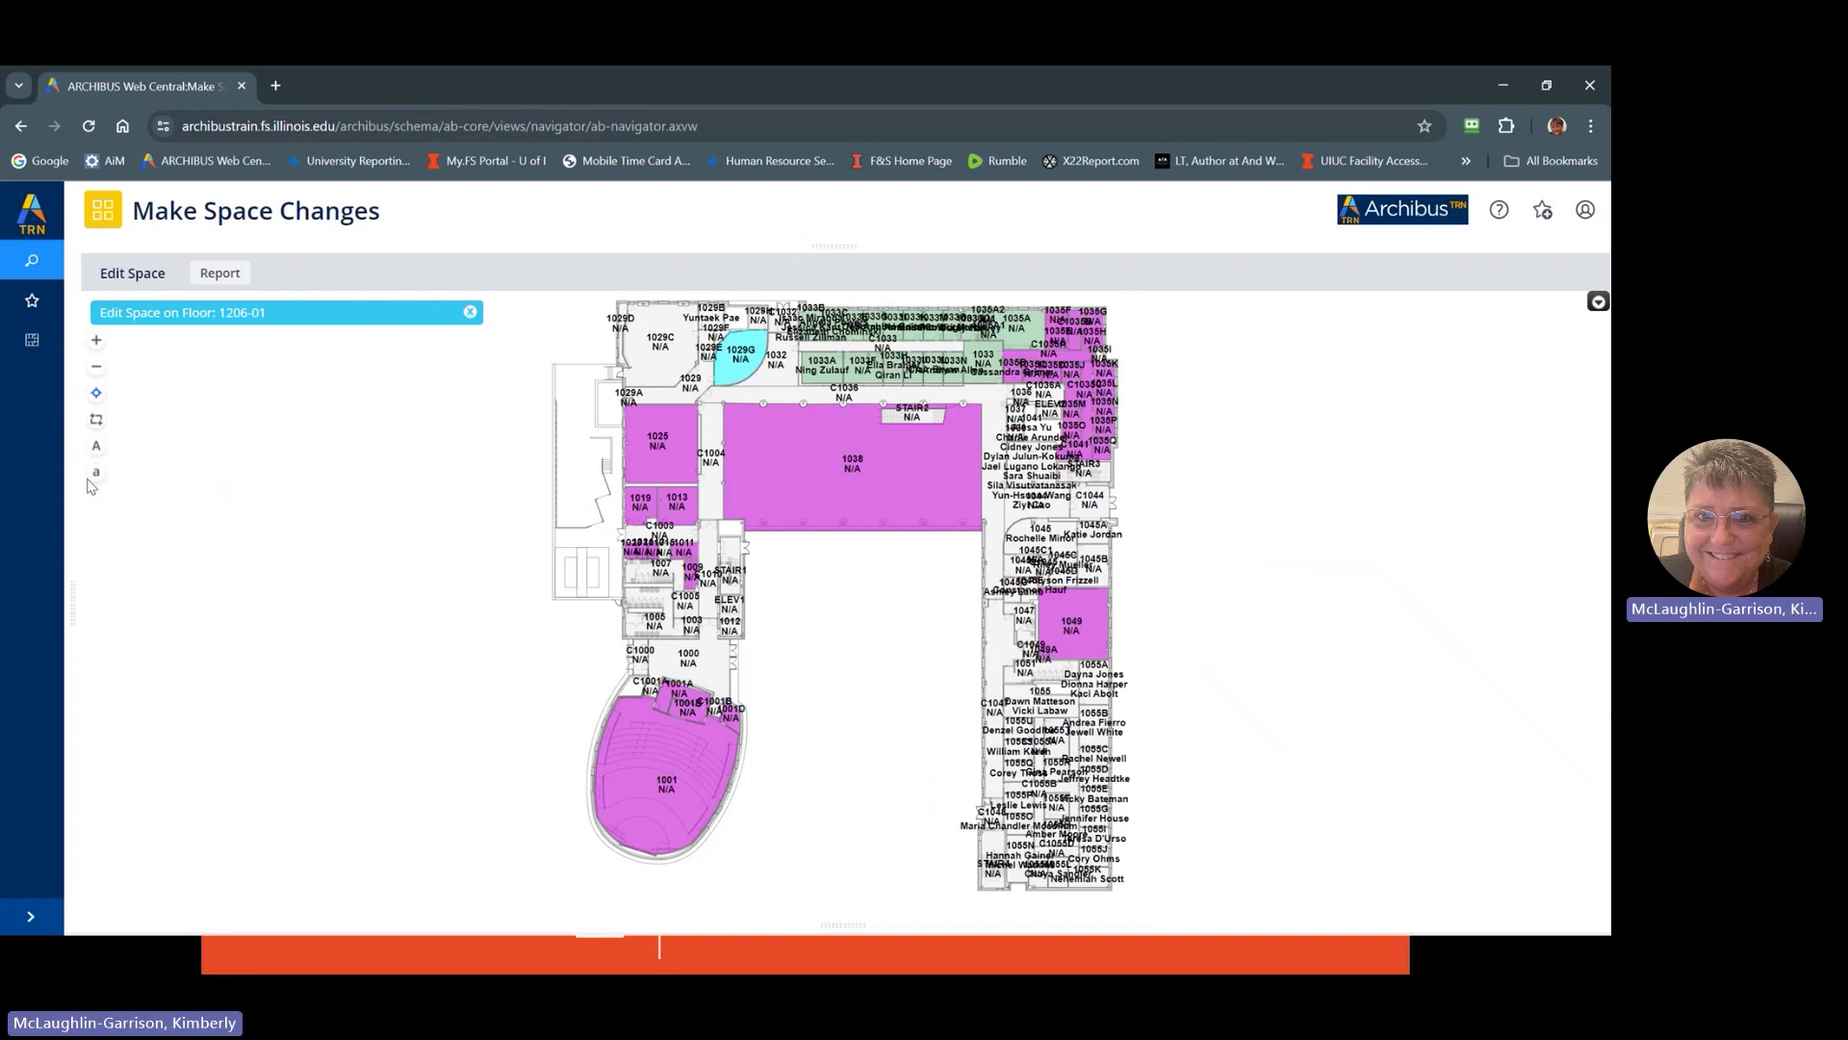
{"action": "left_click", "coordinate": [96, 473]}
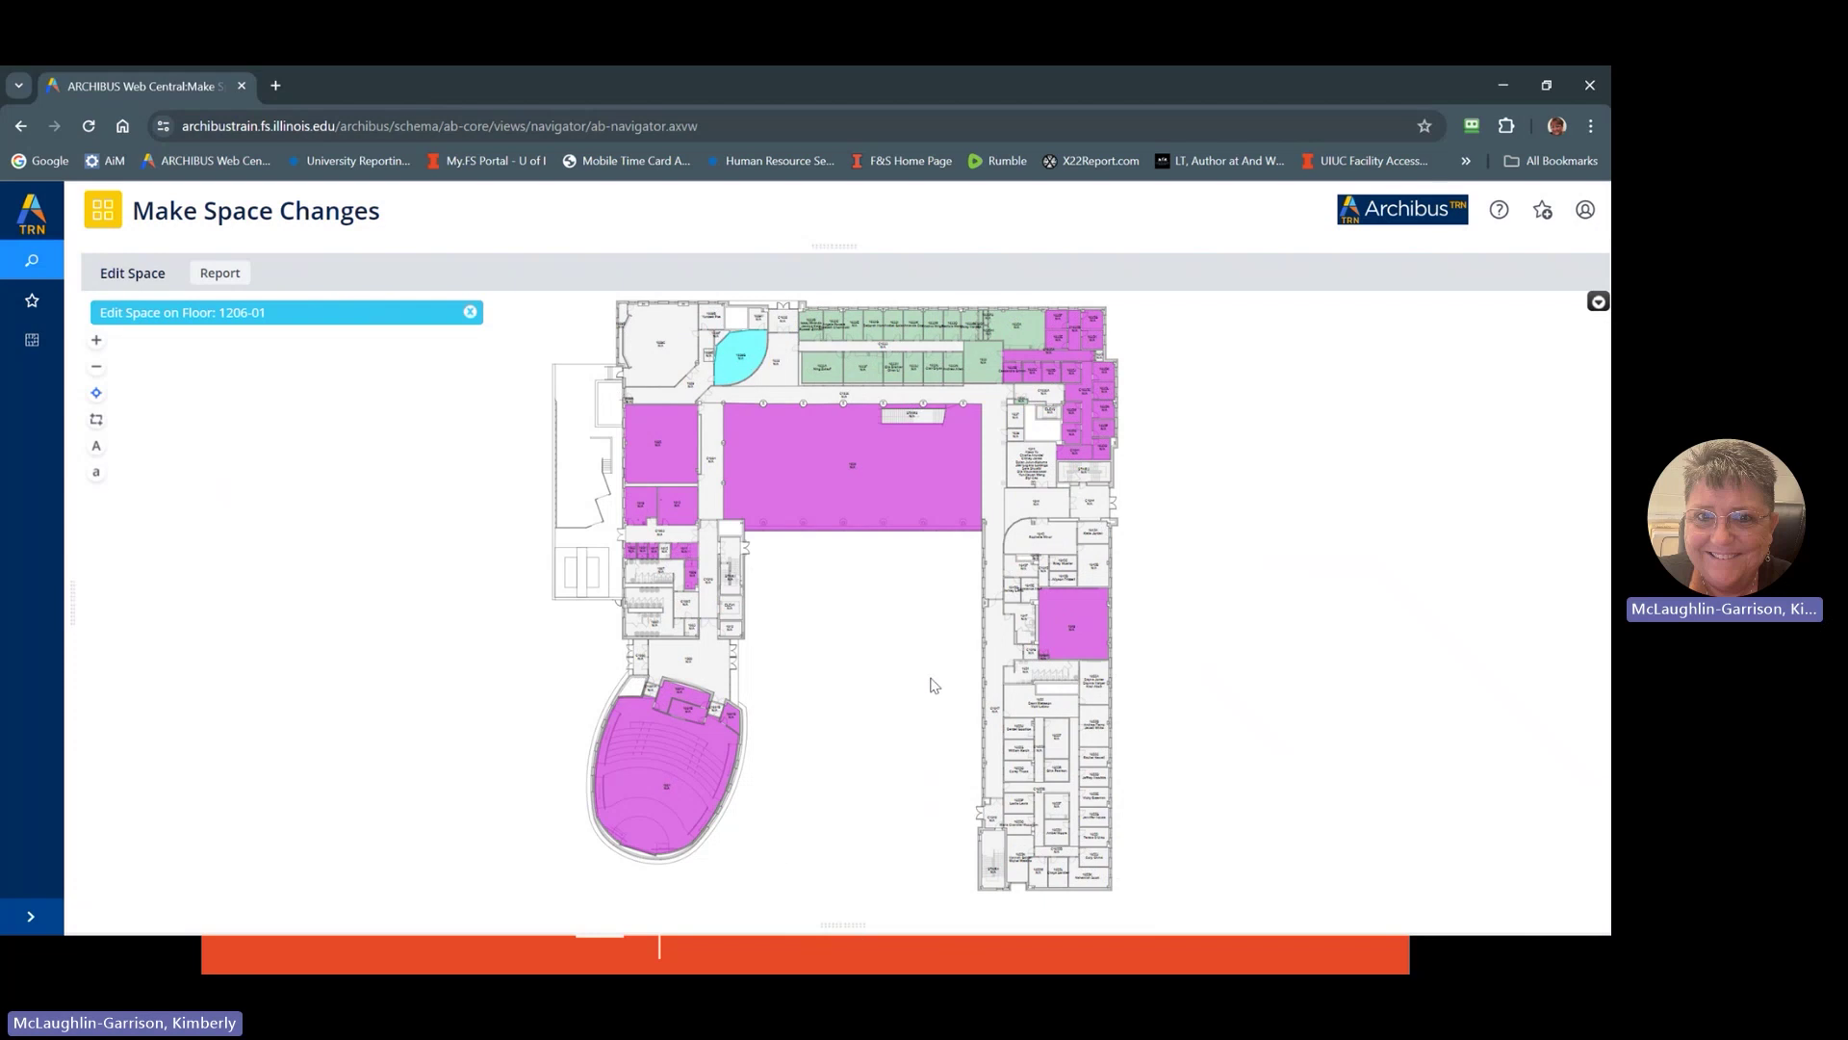
{"action": "left_click", "coordinate": [852, 927]}
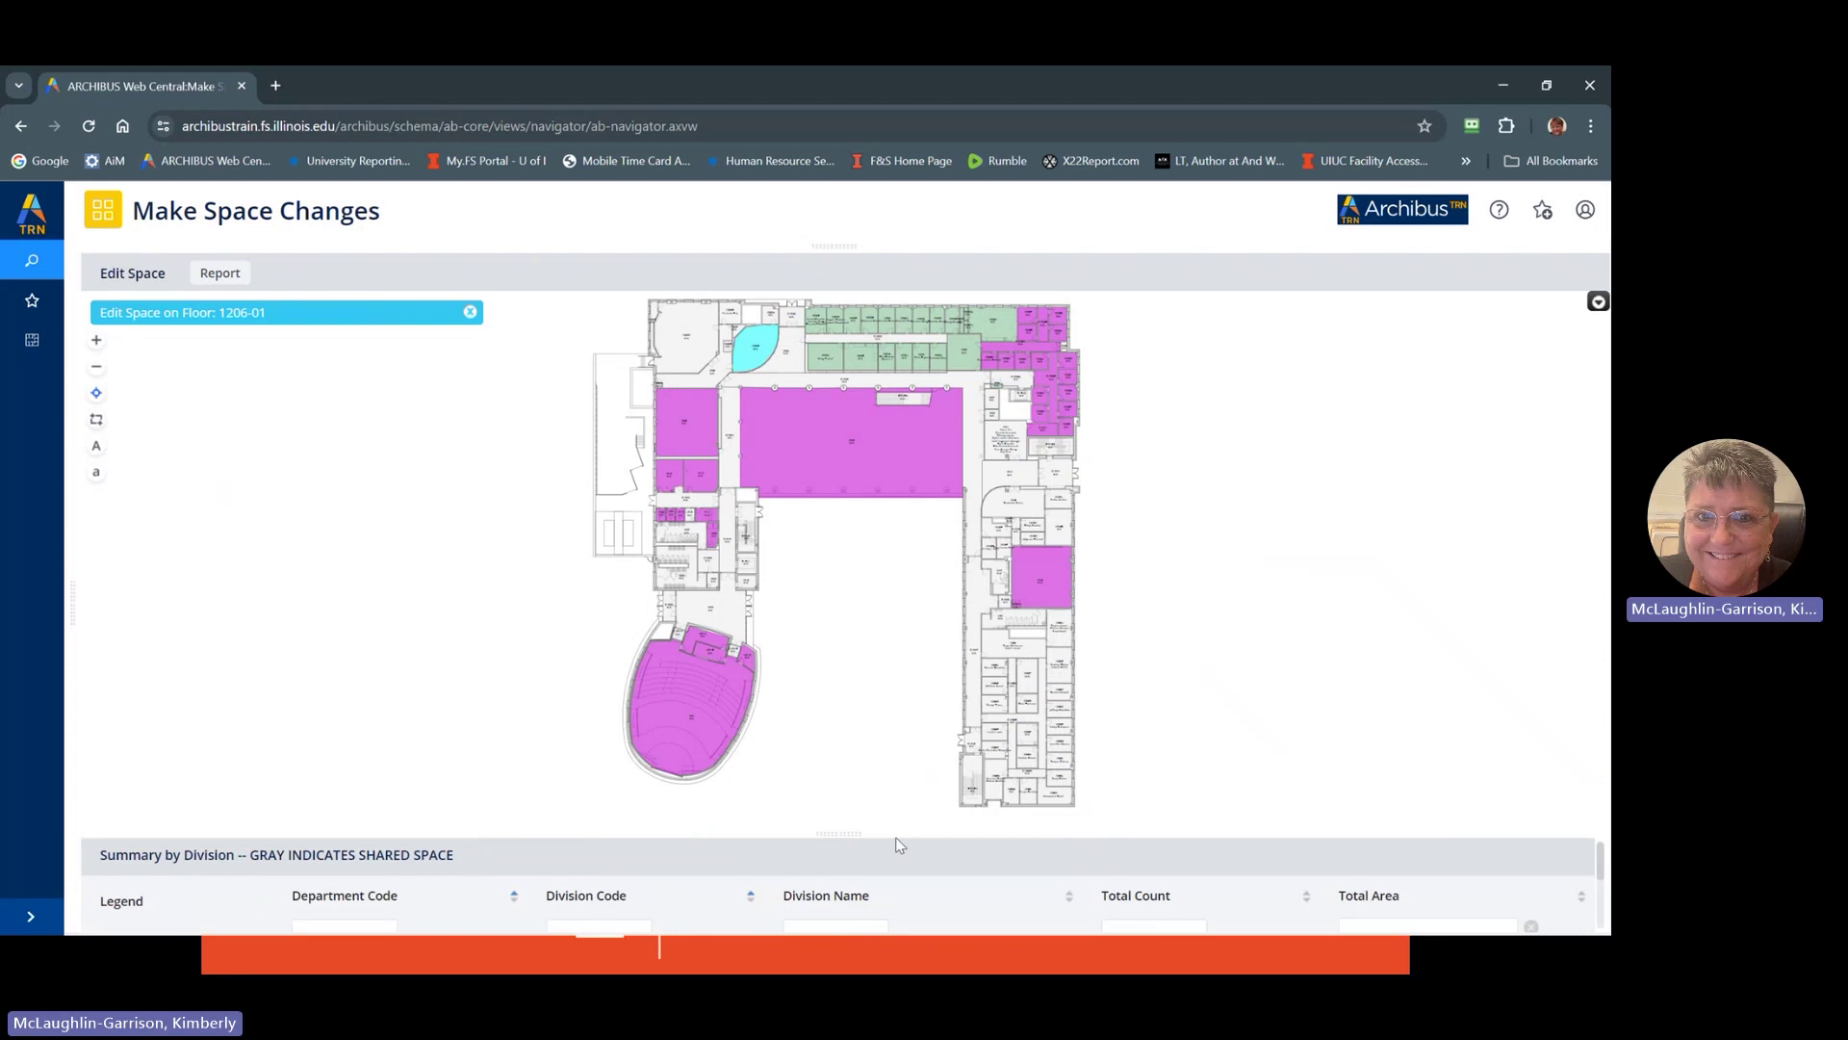
{"action": "left_click_drag", "start_coordinate": [895, 838], "coordinate": [937, 638]}
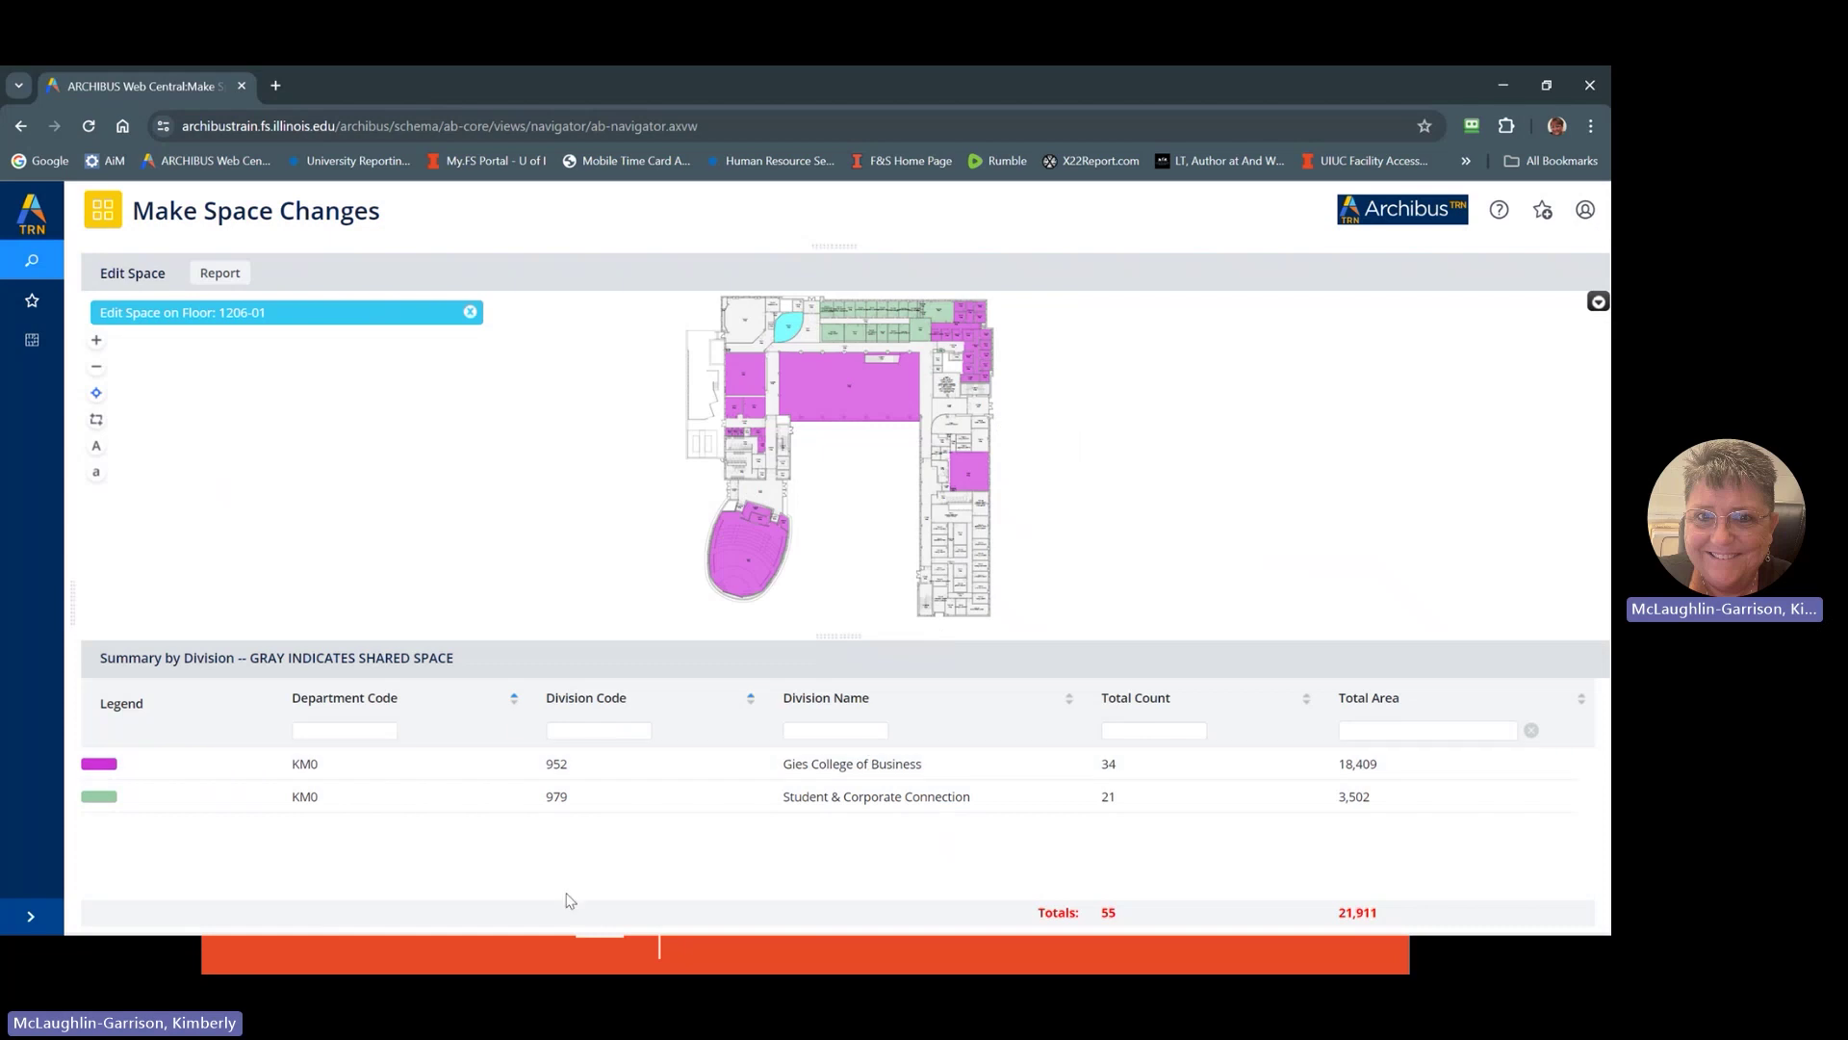
{"action": "left_click", "coordinate": [584, 732]}
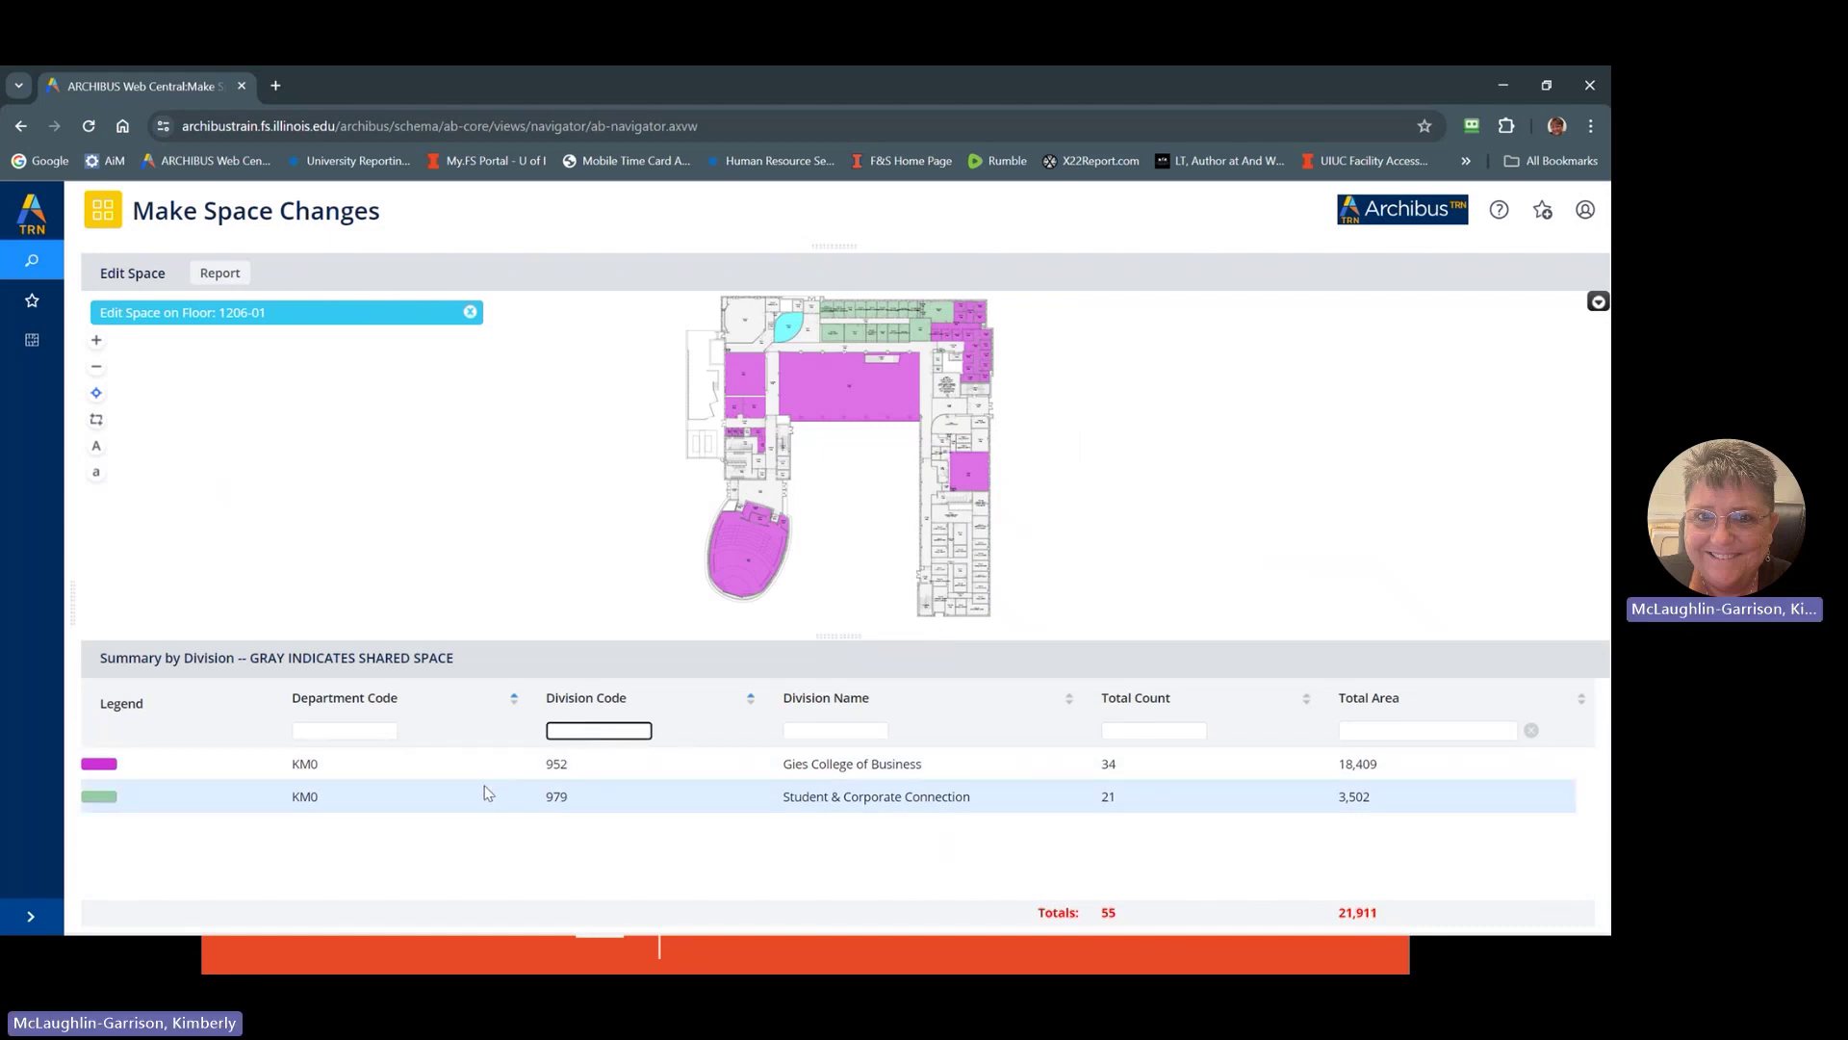
{"action": "type", "text": "952"}
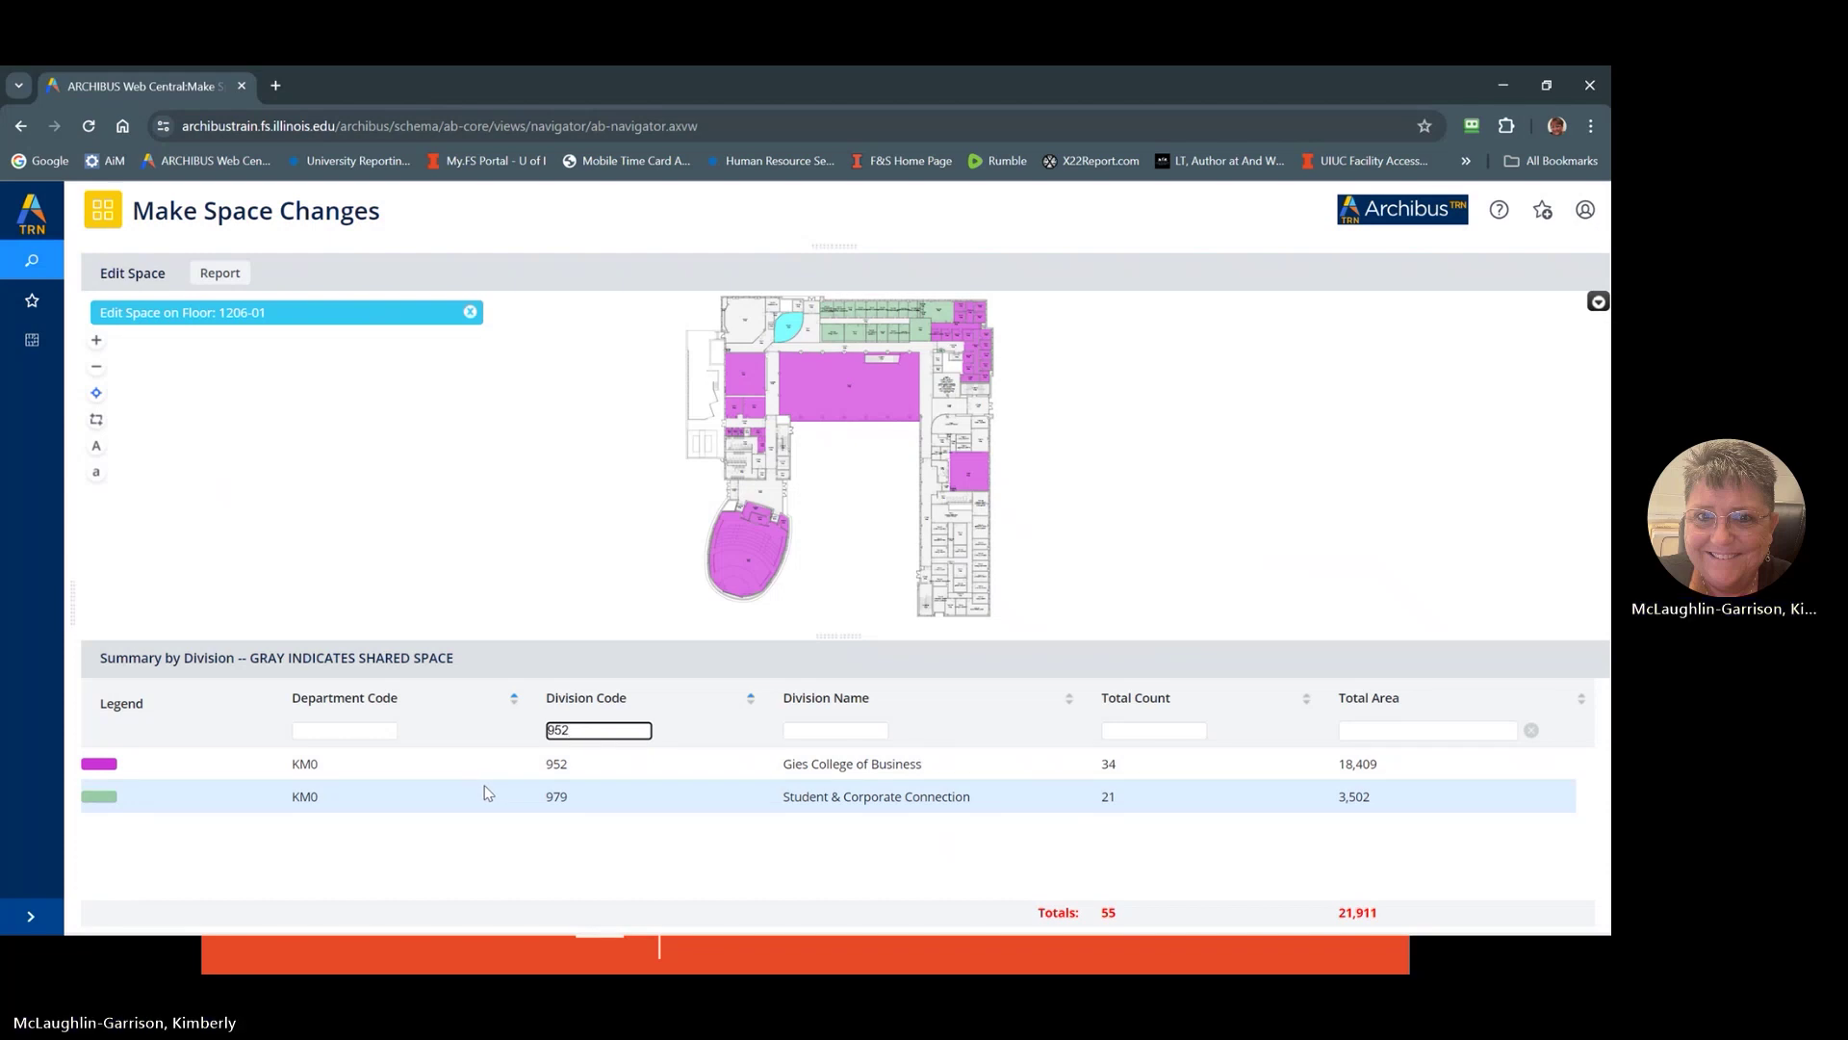
{"action": "key", "text": "Return"}
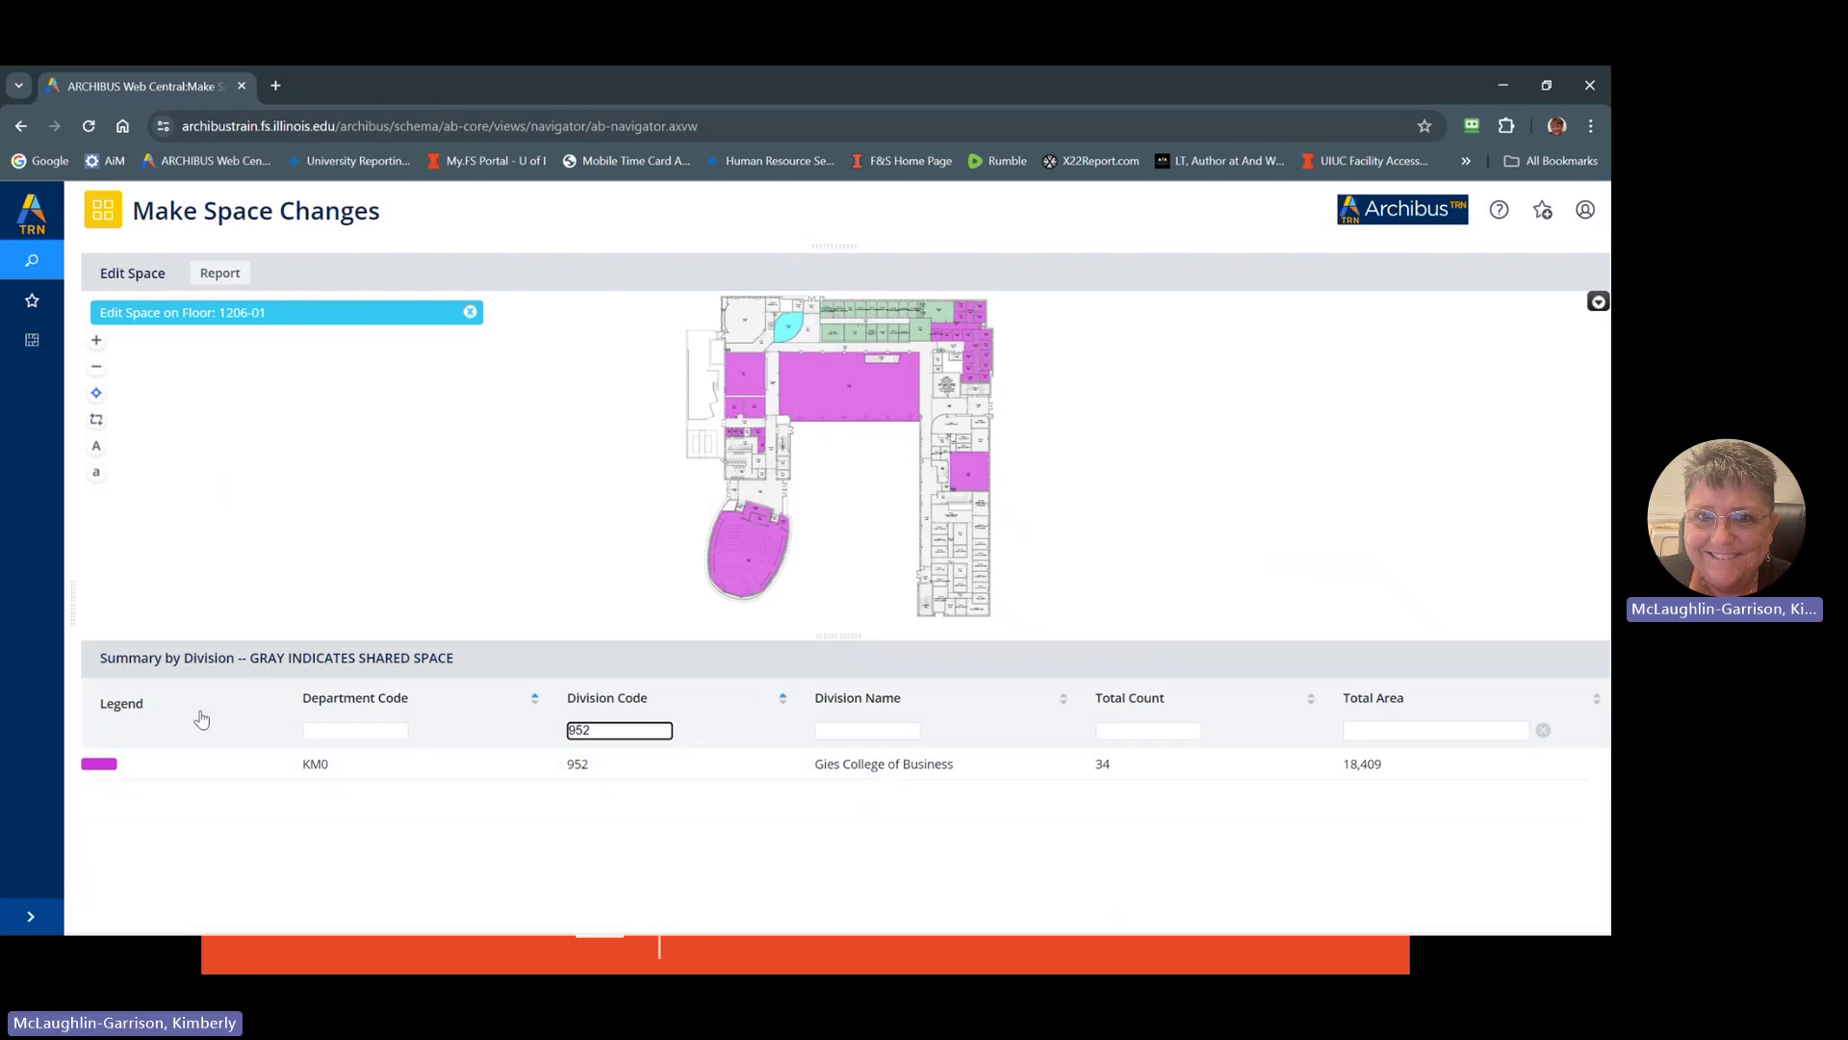
{"action": "left_click", "coordinate": [1542, 733]}
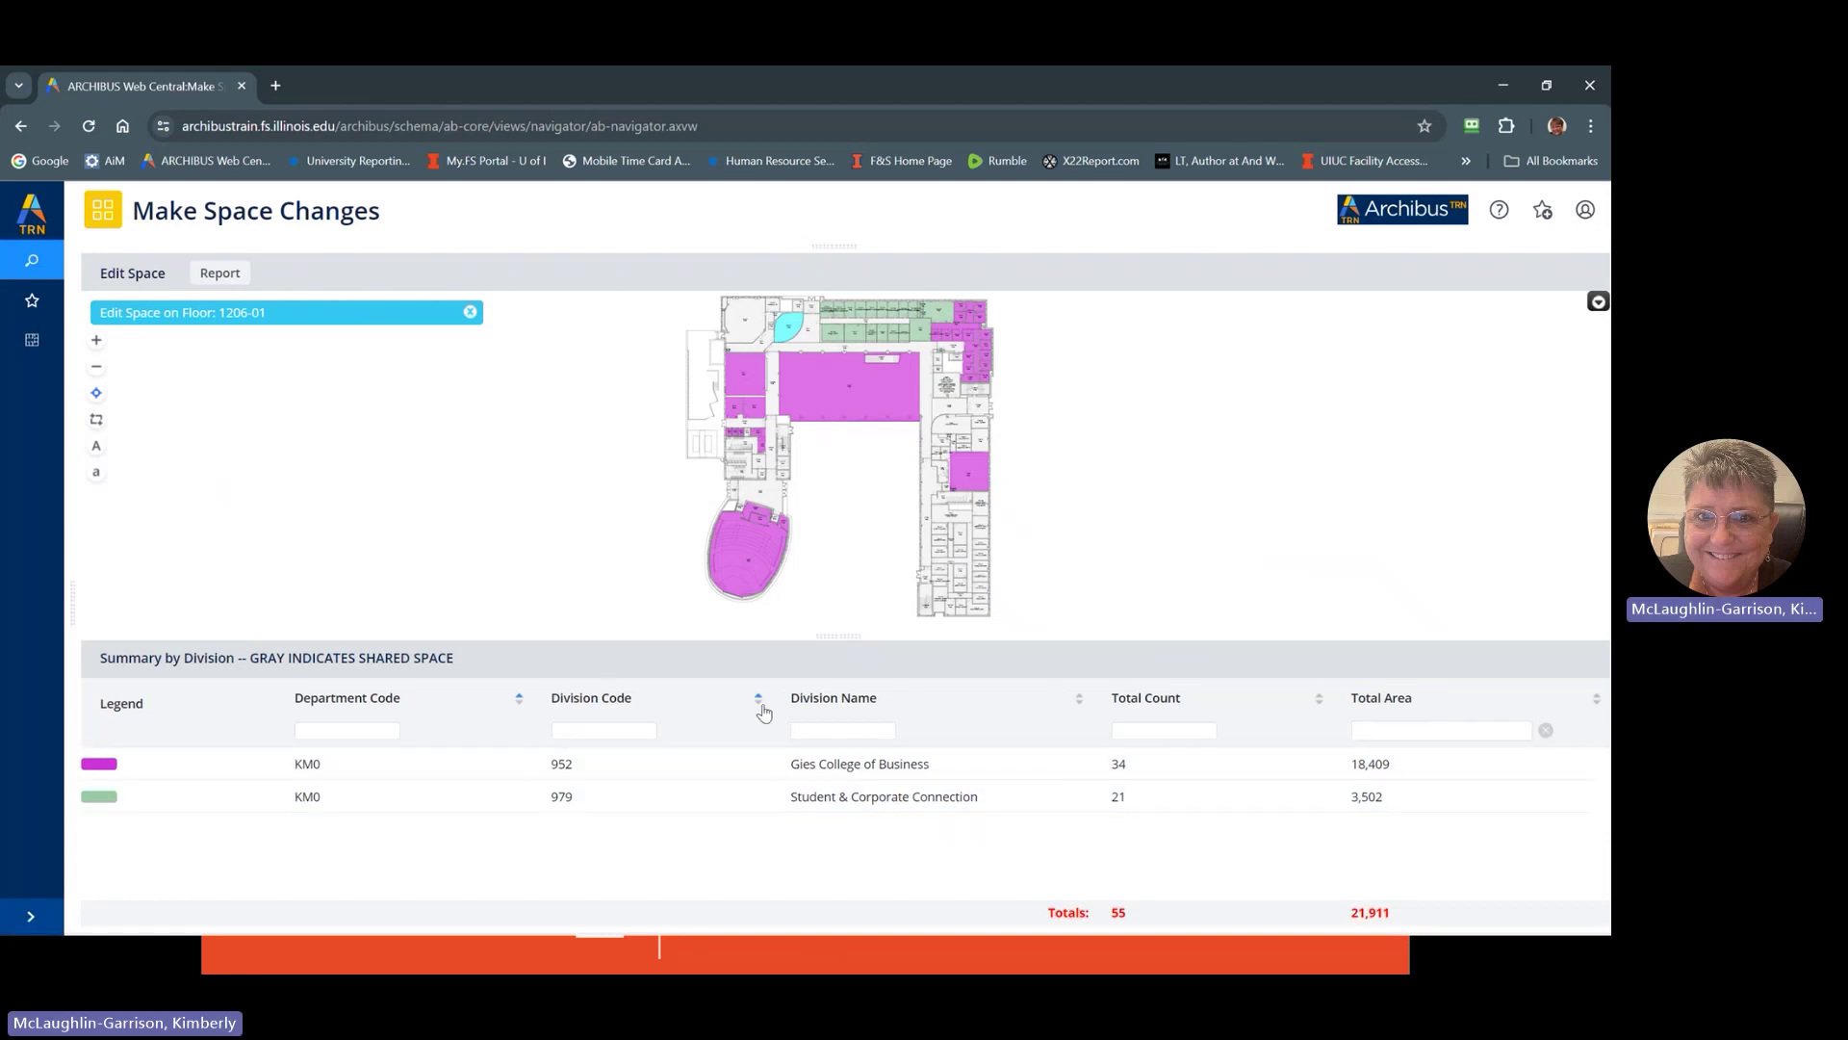
{"action": "left_click", "coordinate": [760, 696]}
{"action": "left_click", "coordinate": [759, 703]}
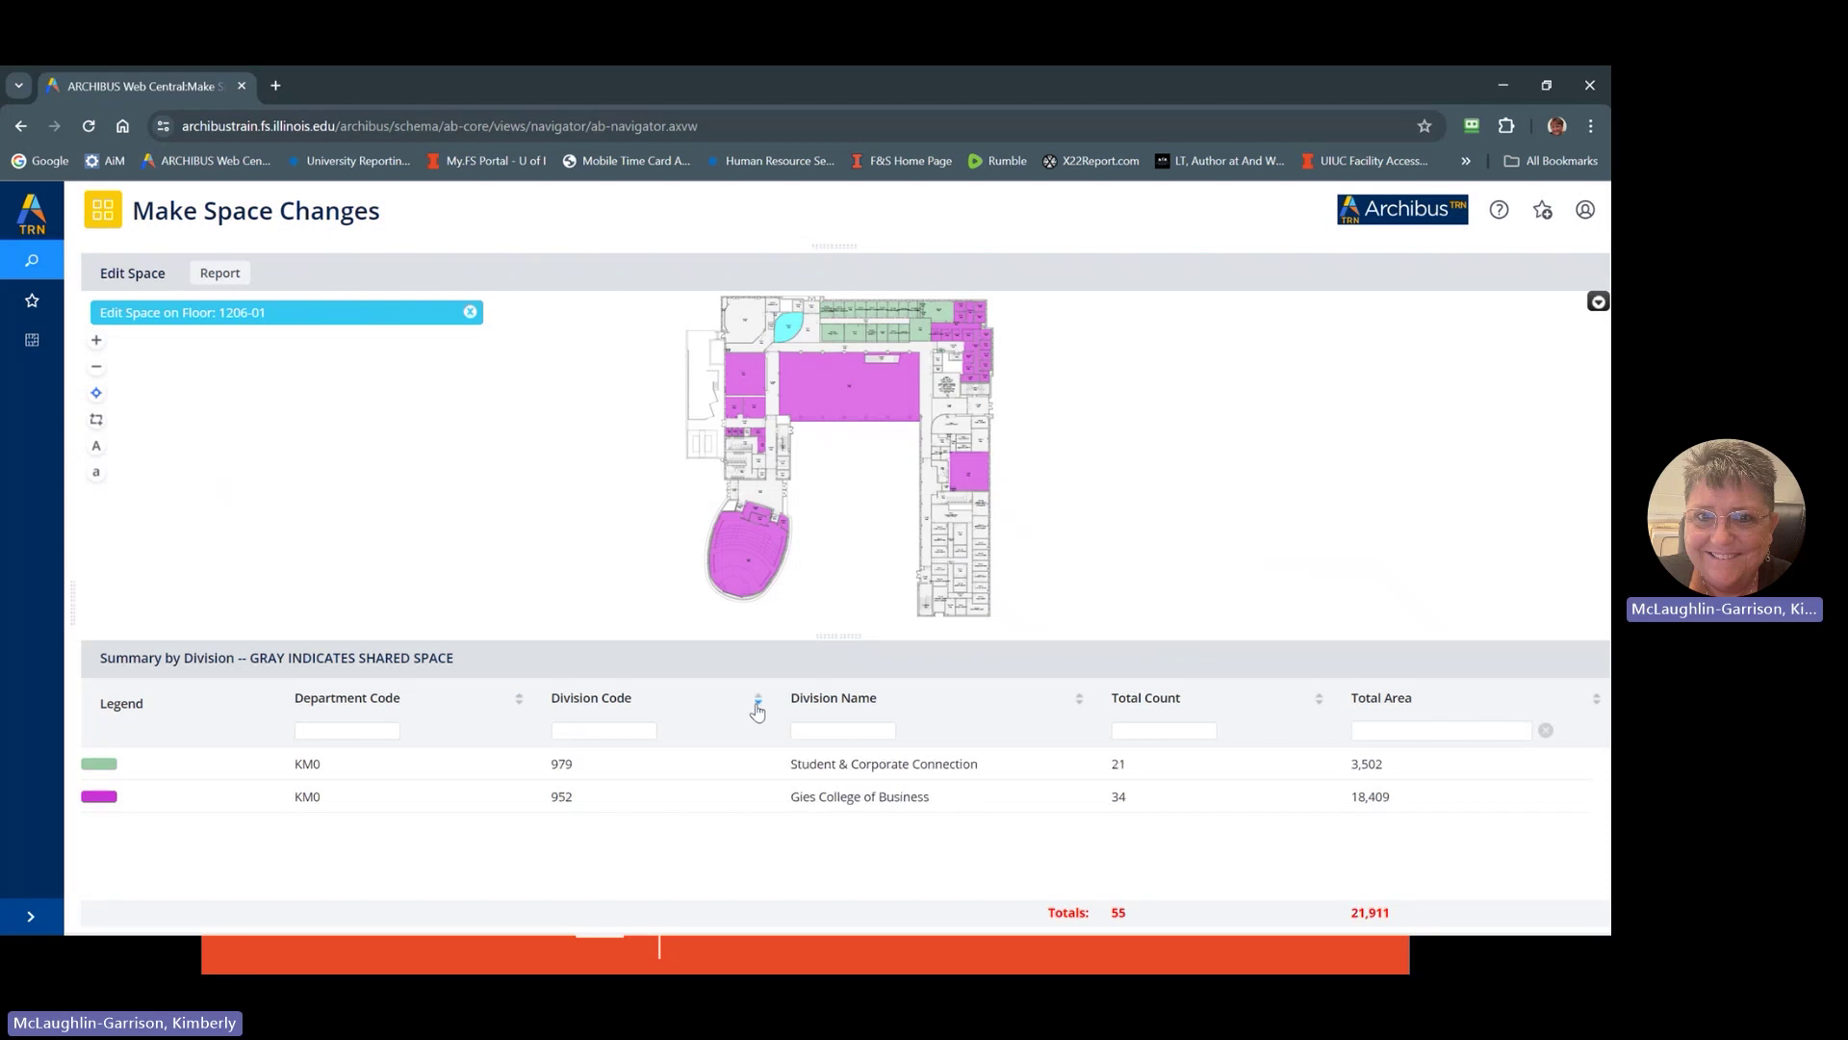
{"action": "left_click", "coordinate": [759, 700]}
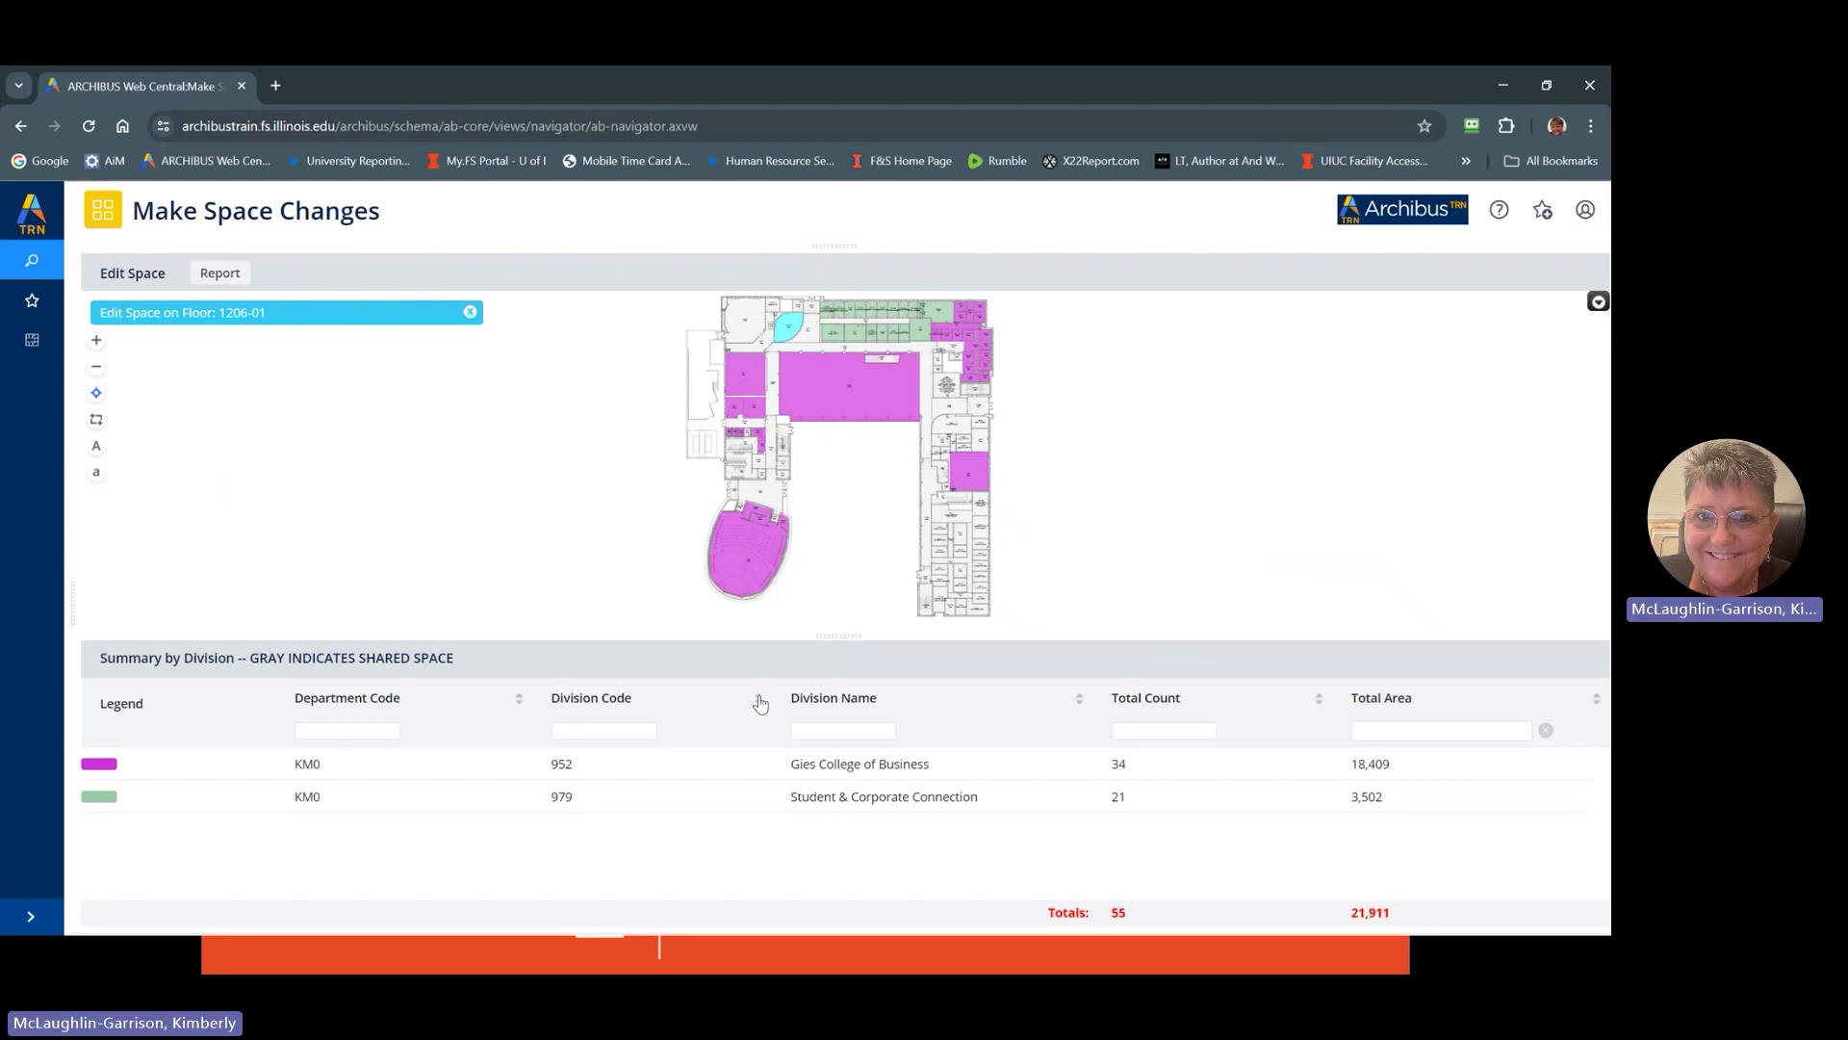
{"action": "left_click", "coordinate": [760, 706]}
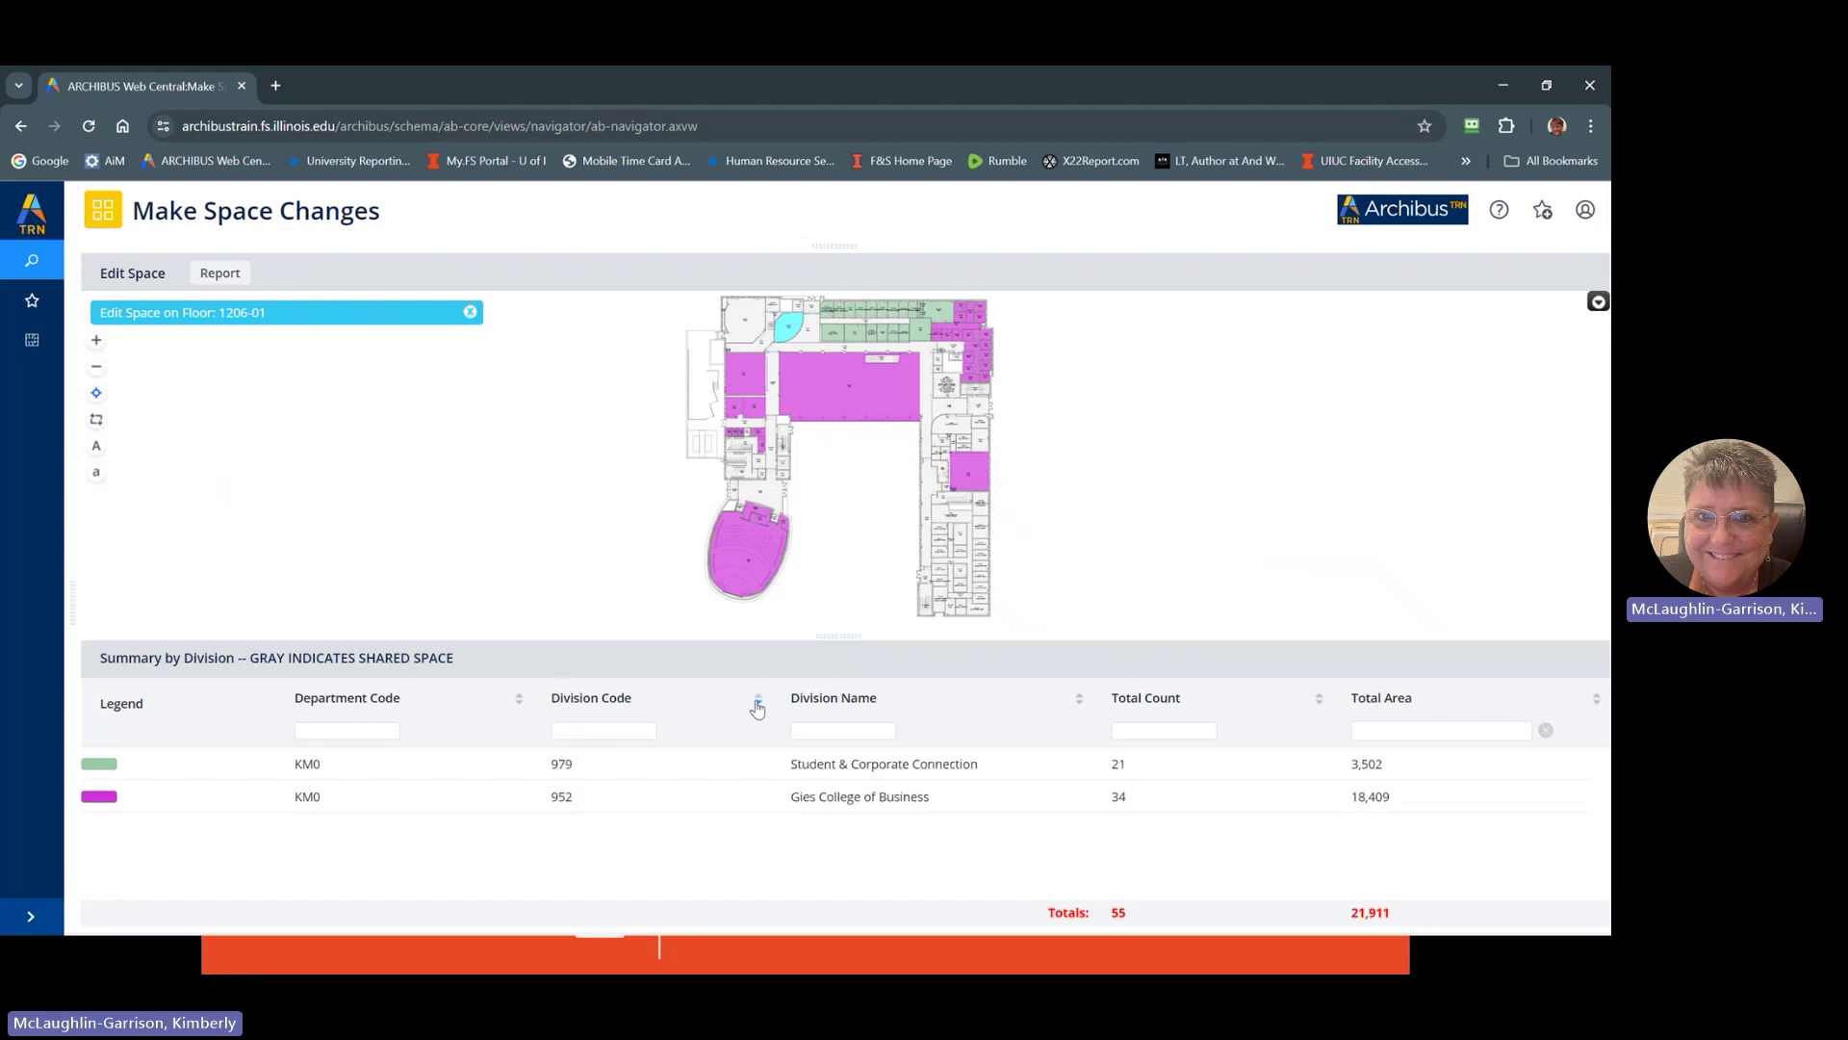
Restore the summary order, then generate, review and close the 1206-01 floor plan PDF report
{"action": "left_click", "coordinate": [760, 707]}
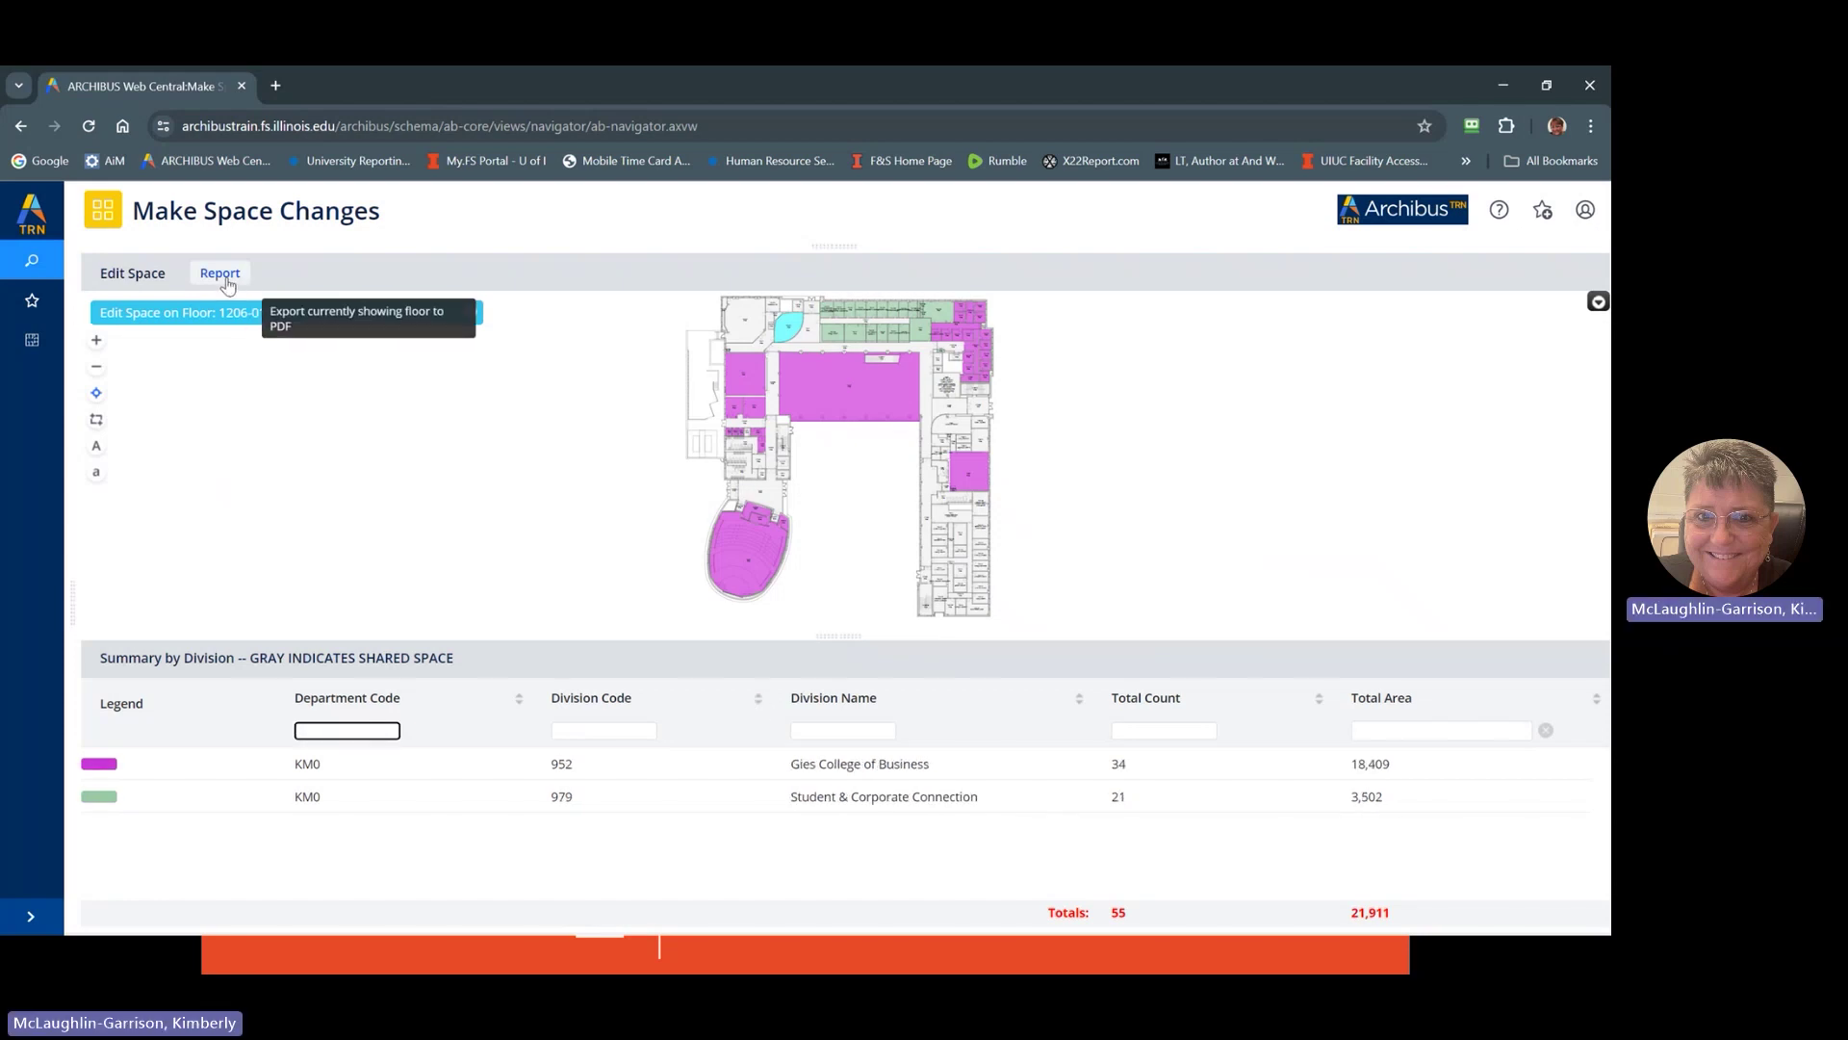
{"action": "left_click", "coordinate": [220, 279]}
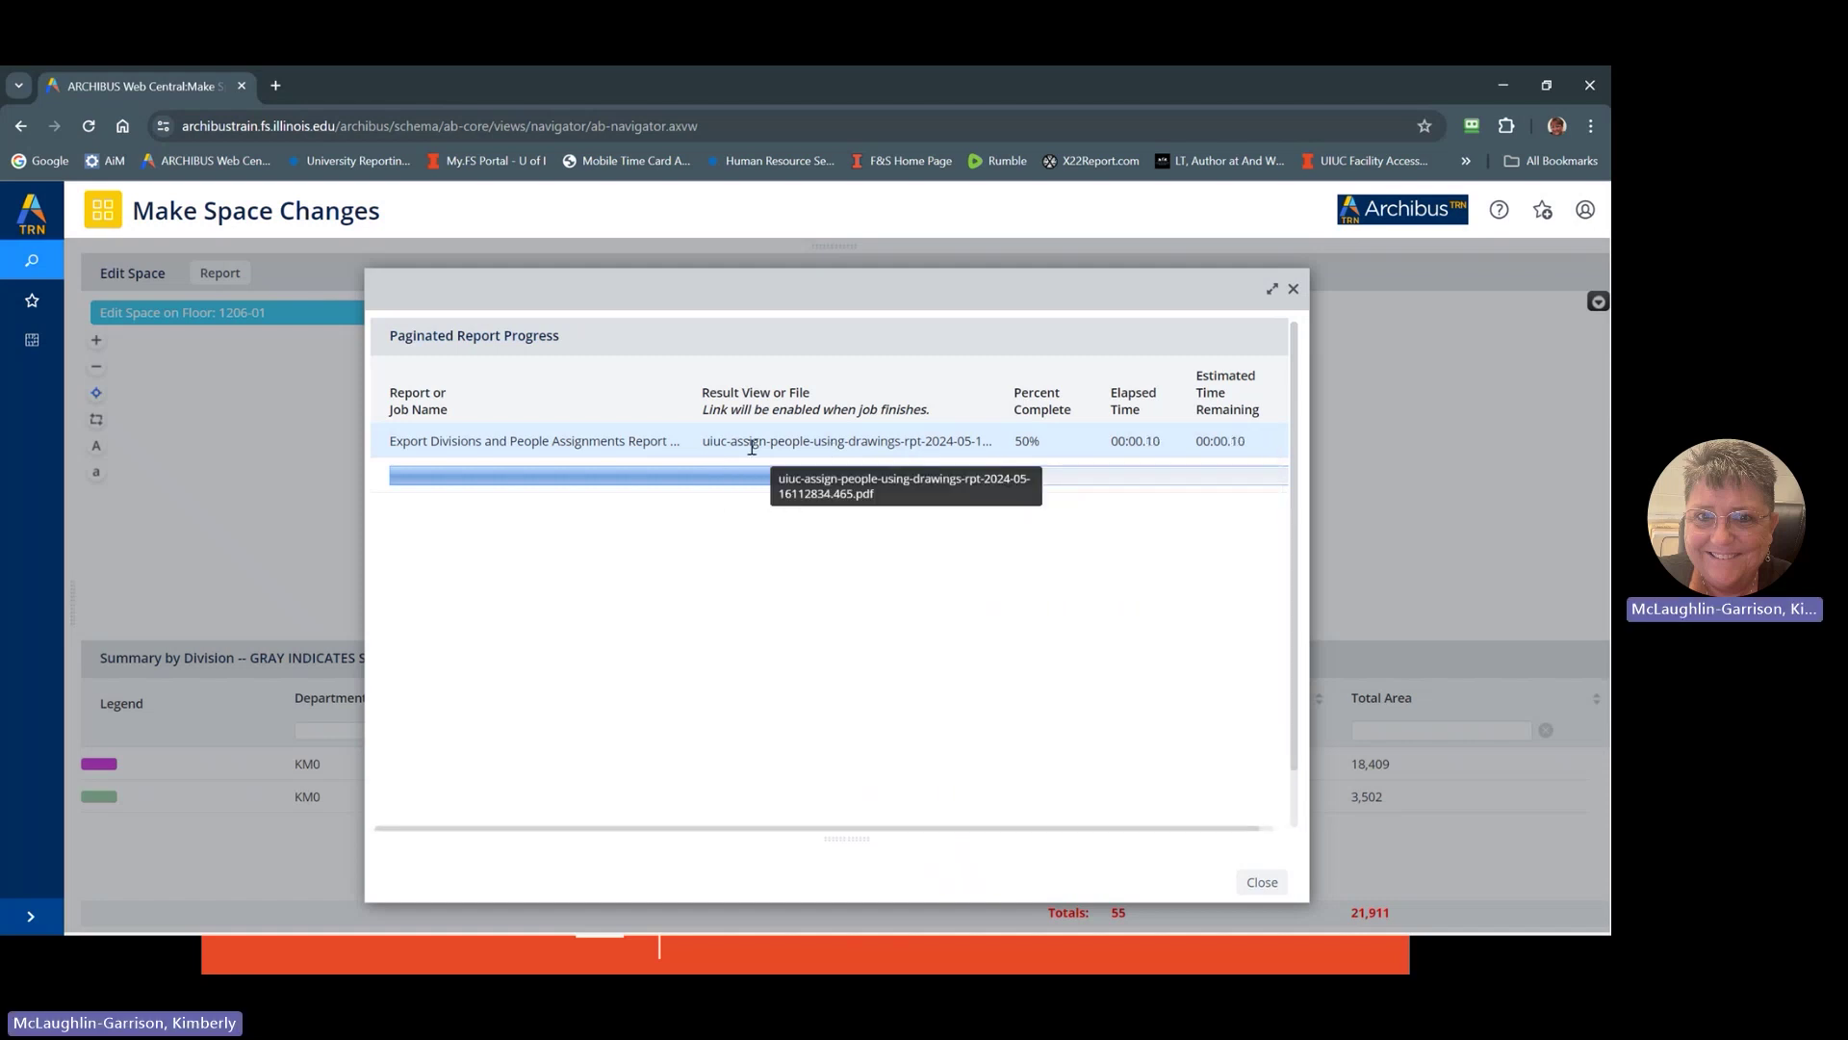
{"action": "left_click", "coordinate": [813, 452]}
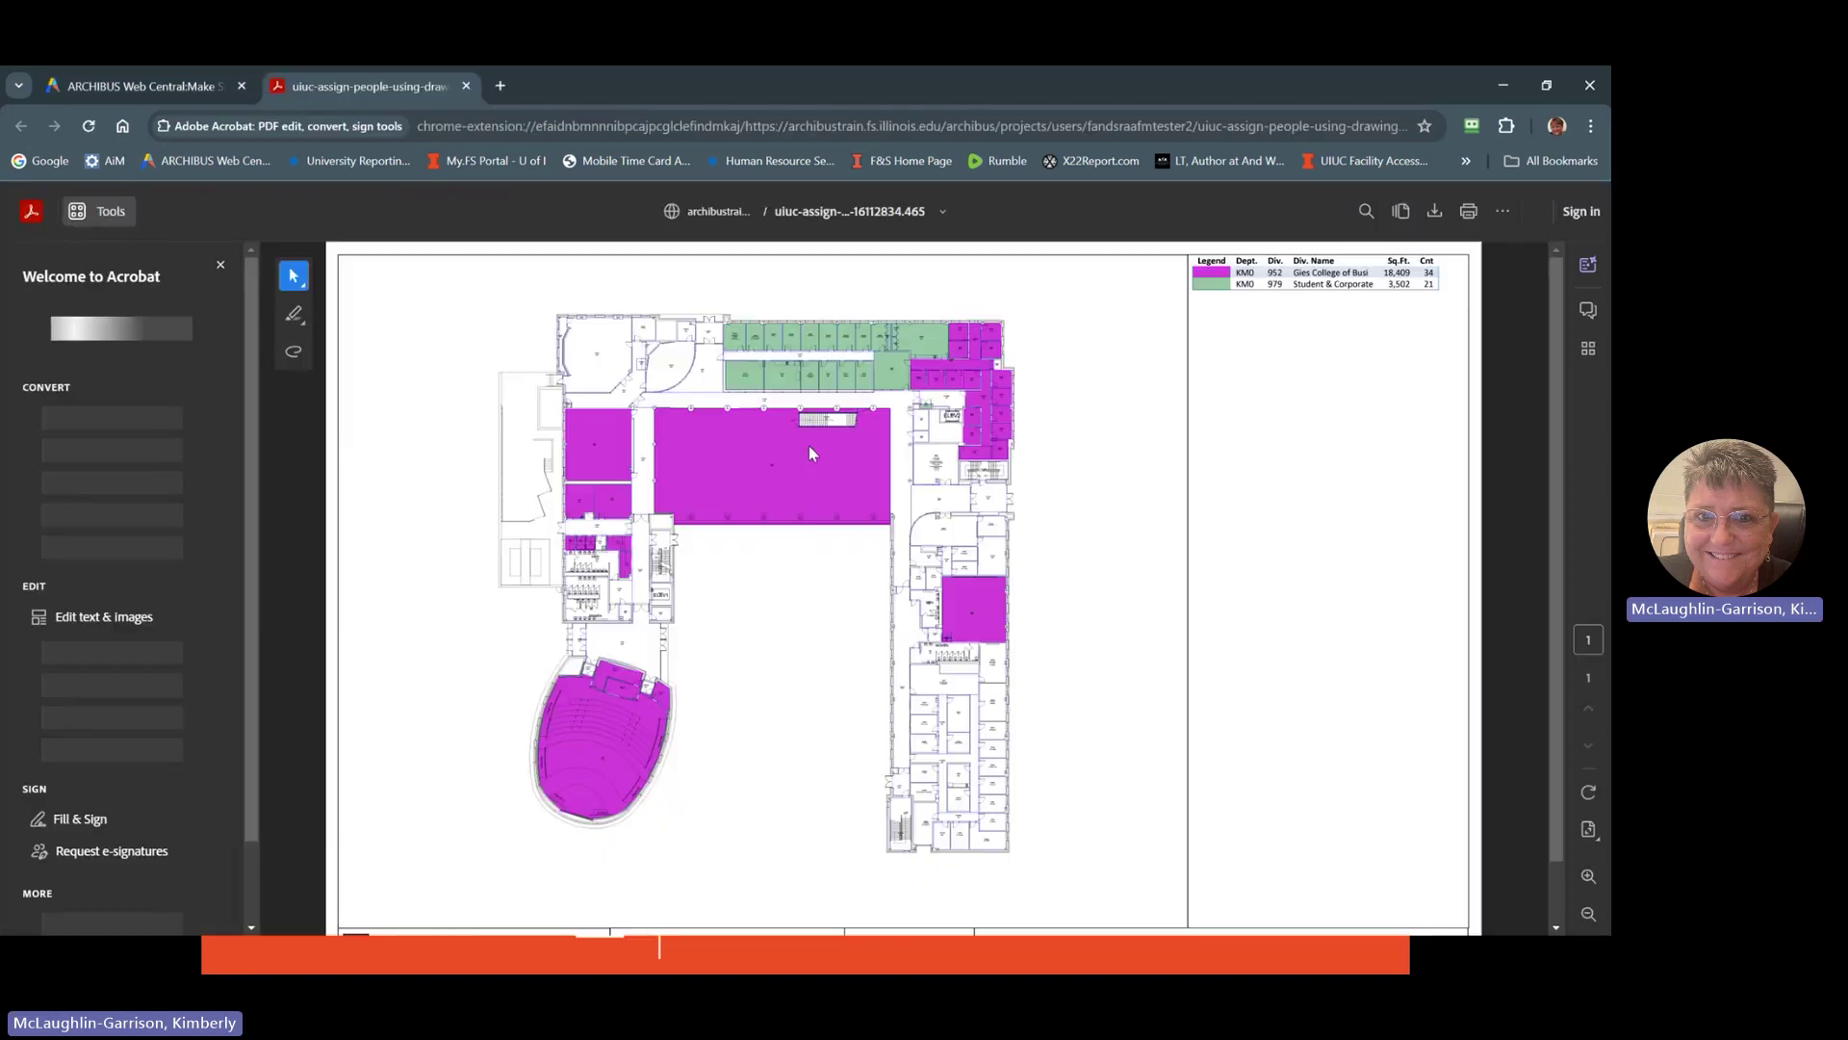
{"action": "scroll", "coordinate": [1191, 672], "scroll_direction": "down", "scroll_amount": 3}
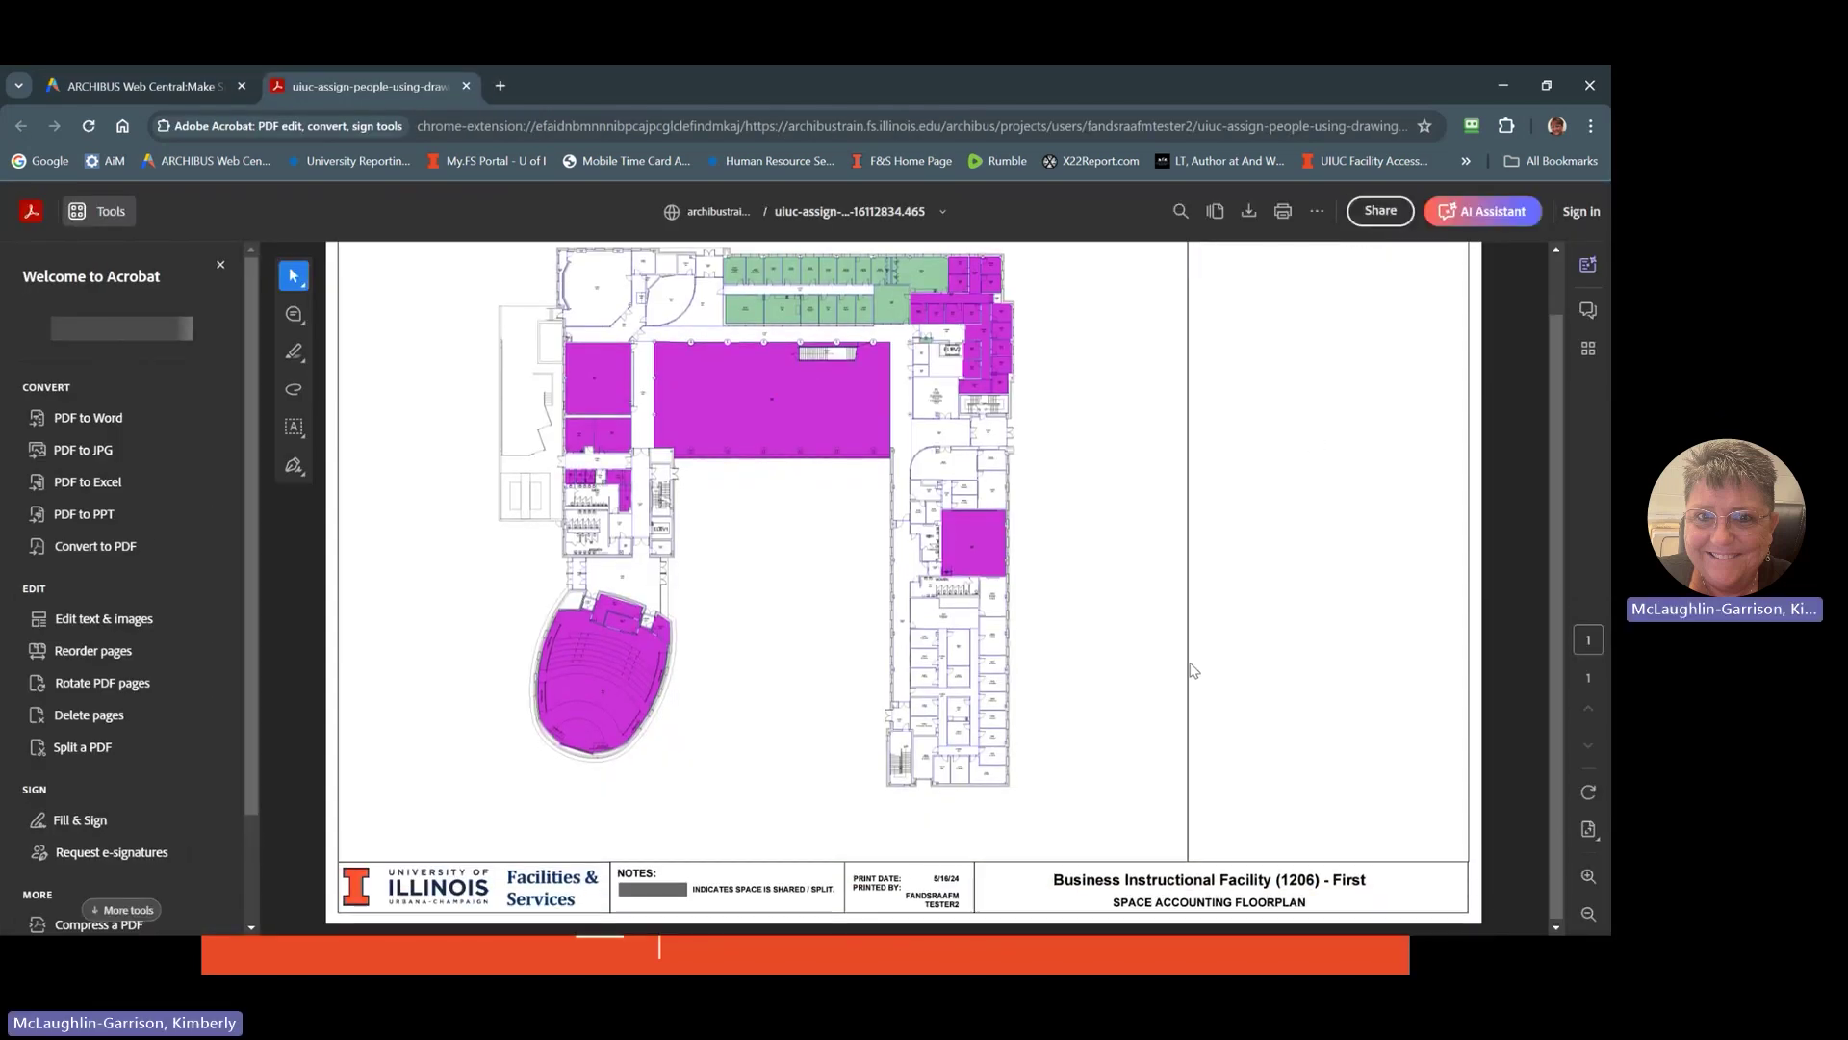
{"action": "scroll", "coordinate": [1191, 672], "scroll_direction": "up", "scroll_amount": 3}
{"action": "left_click", "coordinate": [466, 86]}
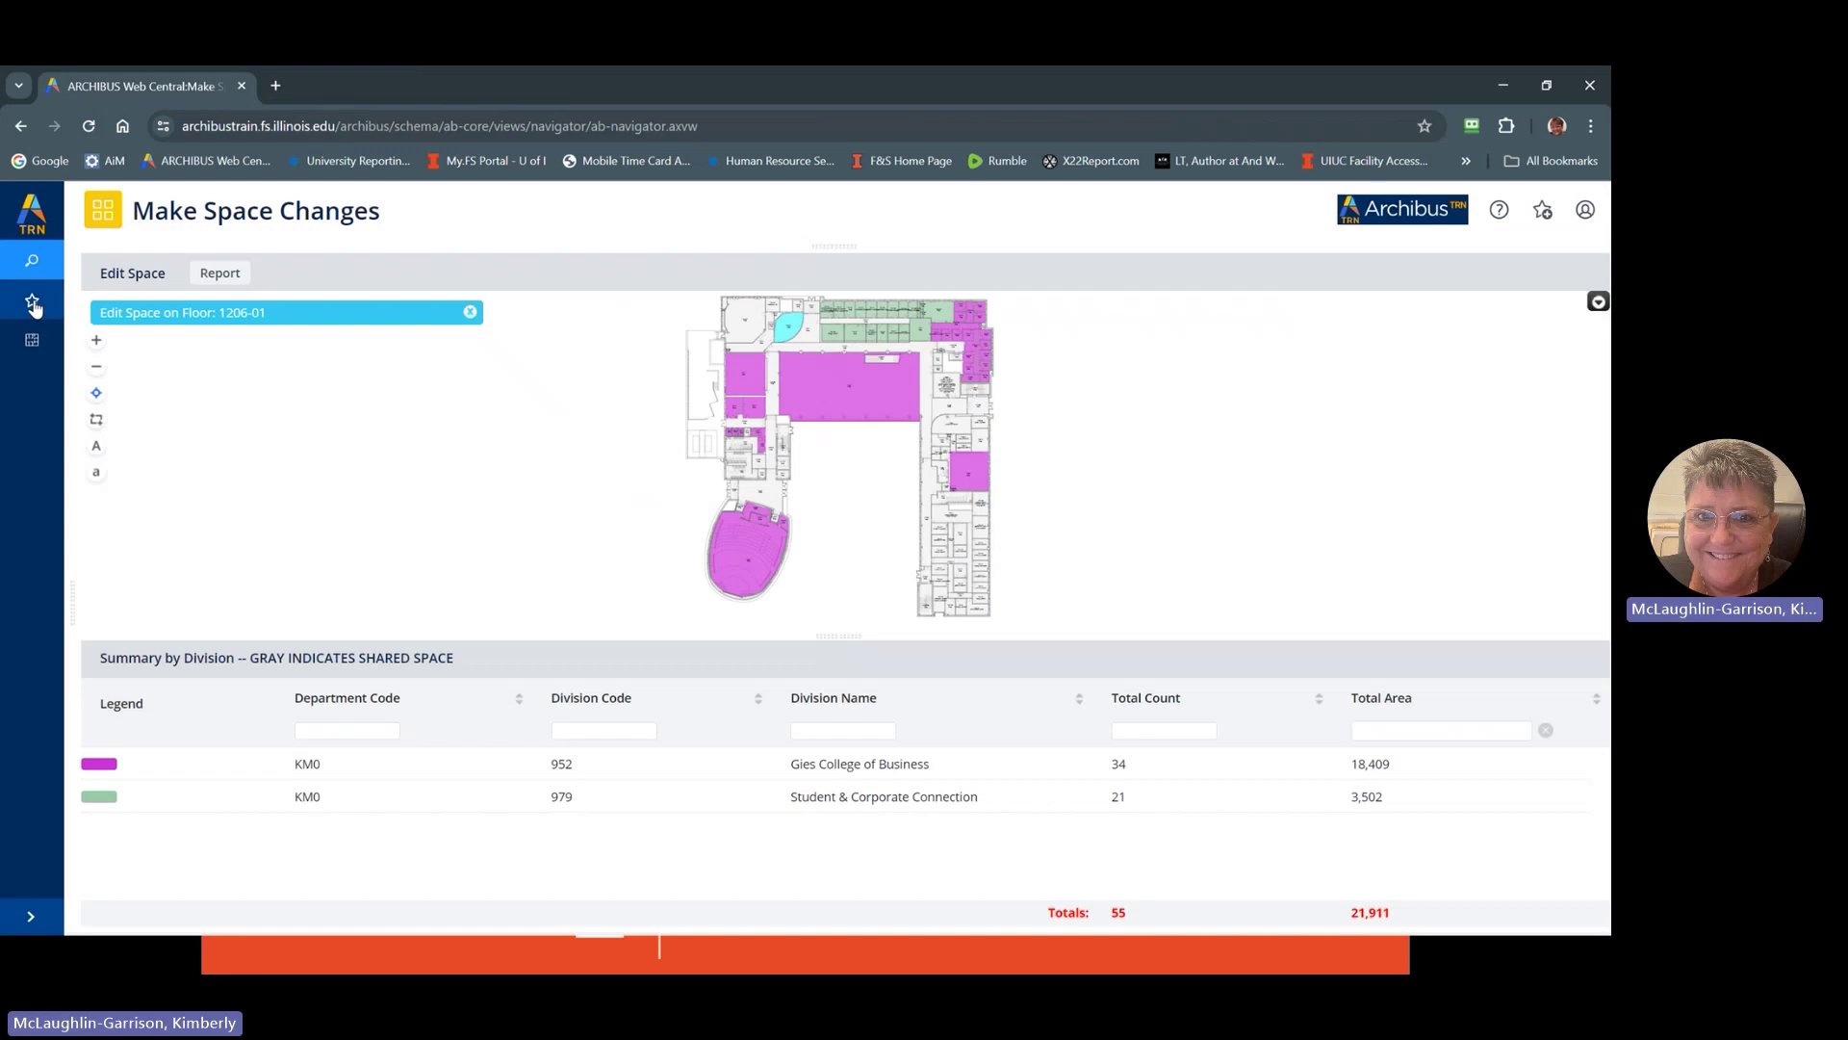
Open View All Rooms and filter Use Description to Conference
{"action": "left_click", "coordinate": [31, 339]}
{"action": "left_click", "coordinate": [160, 411]}
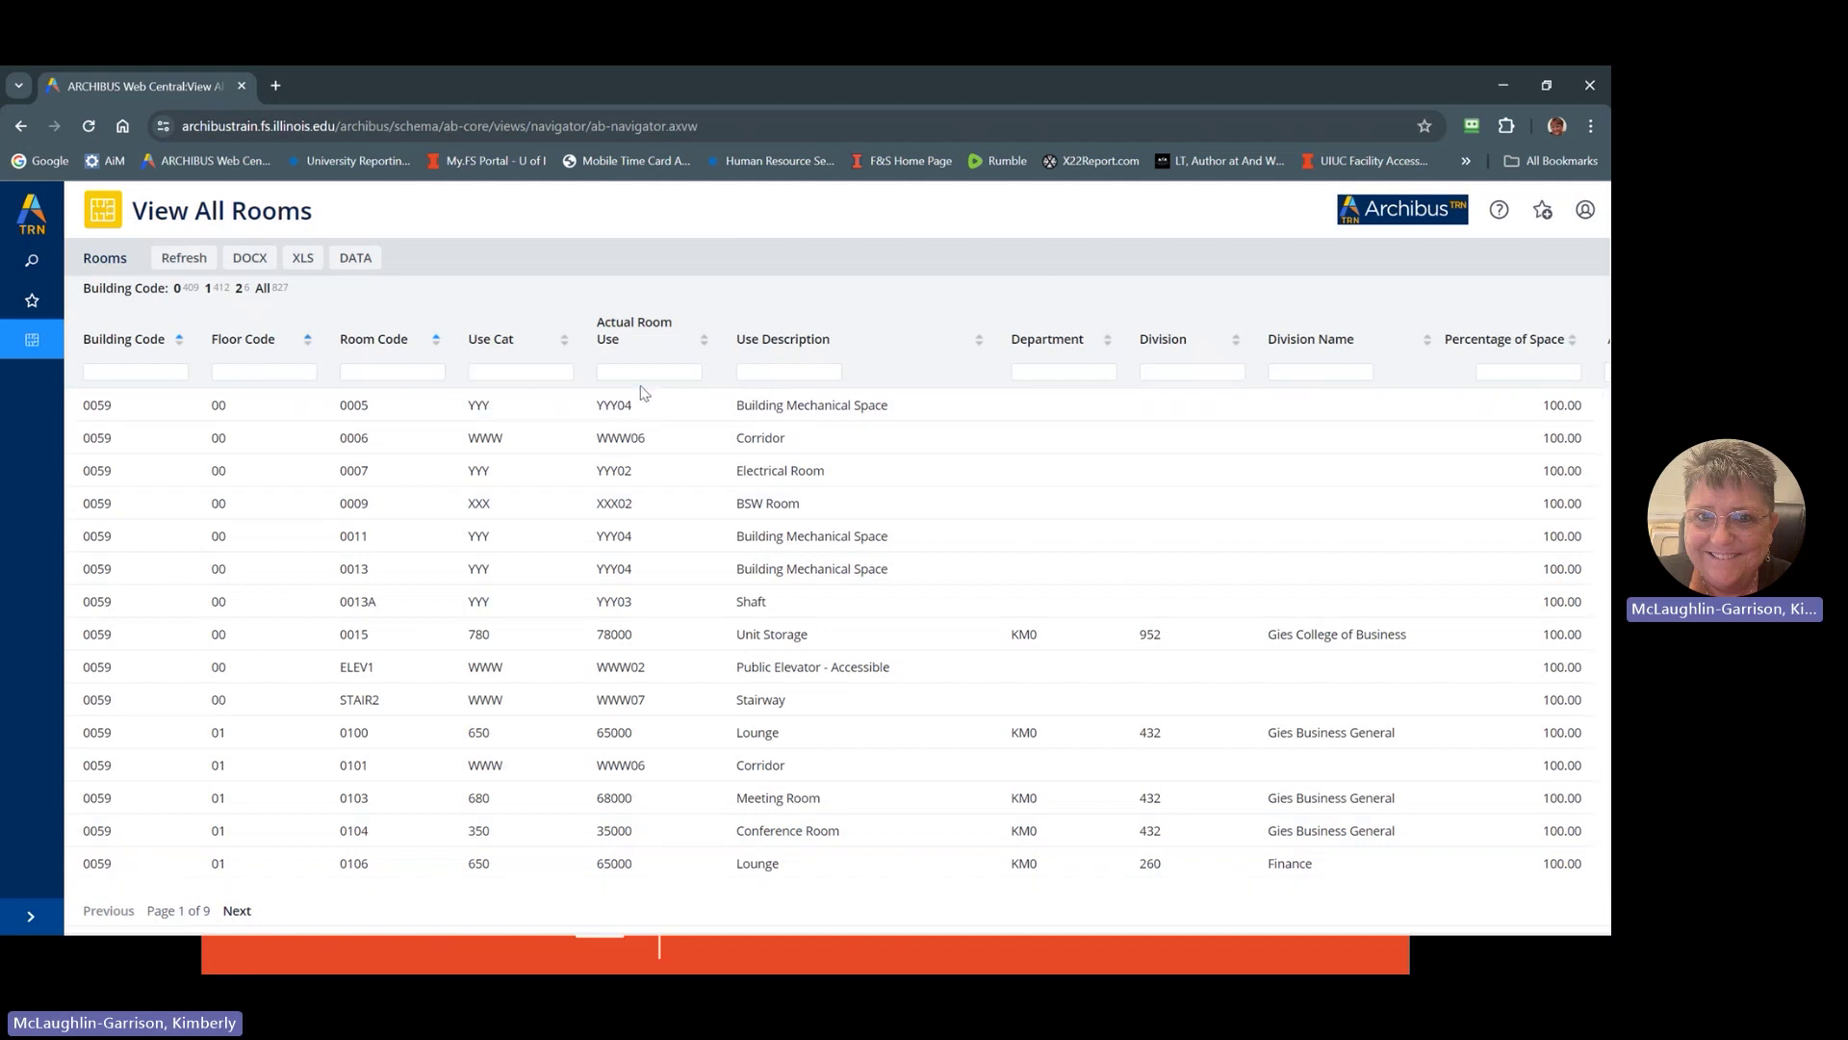
{"action": "left_click", "coordinate": [760, 372]}
{"action": "type", "text": "Con"}
{"action": "key", "text": "Return"}
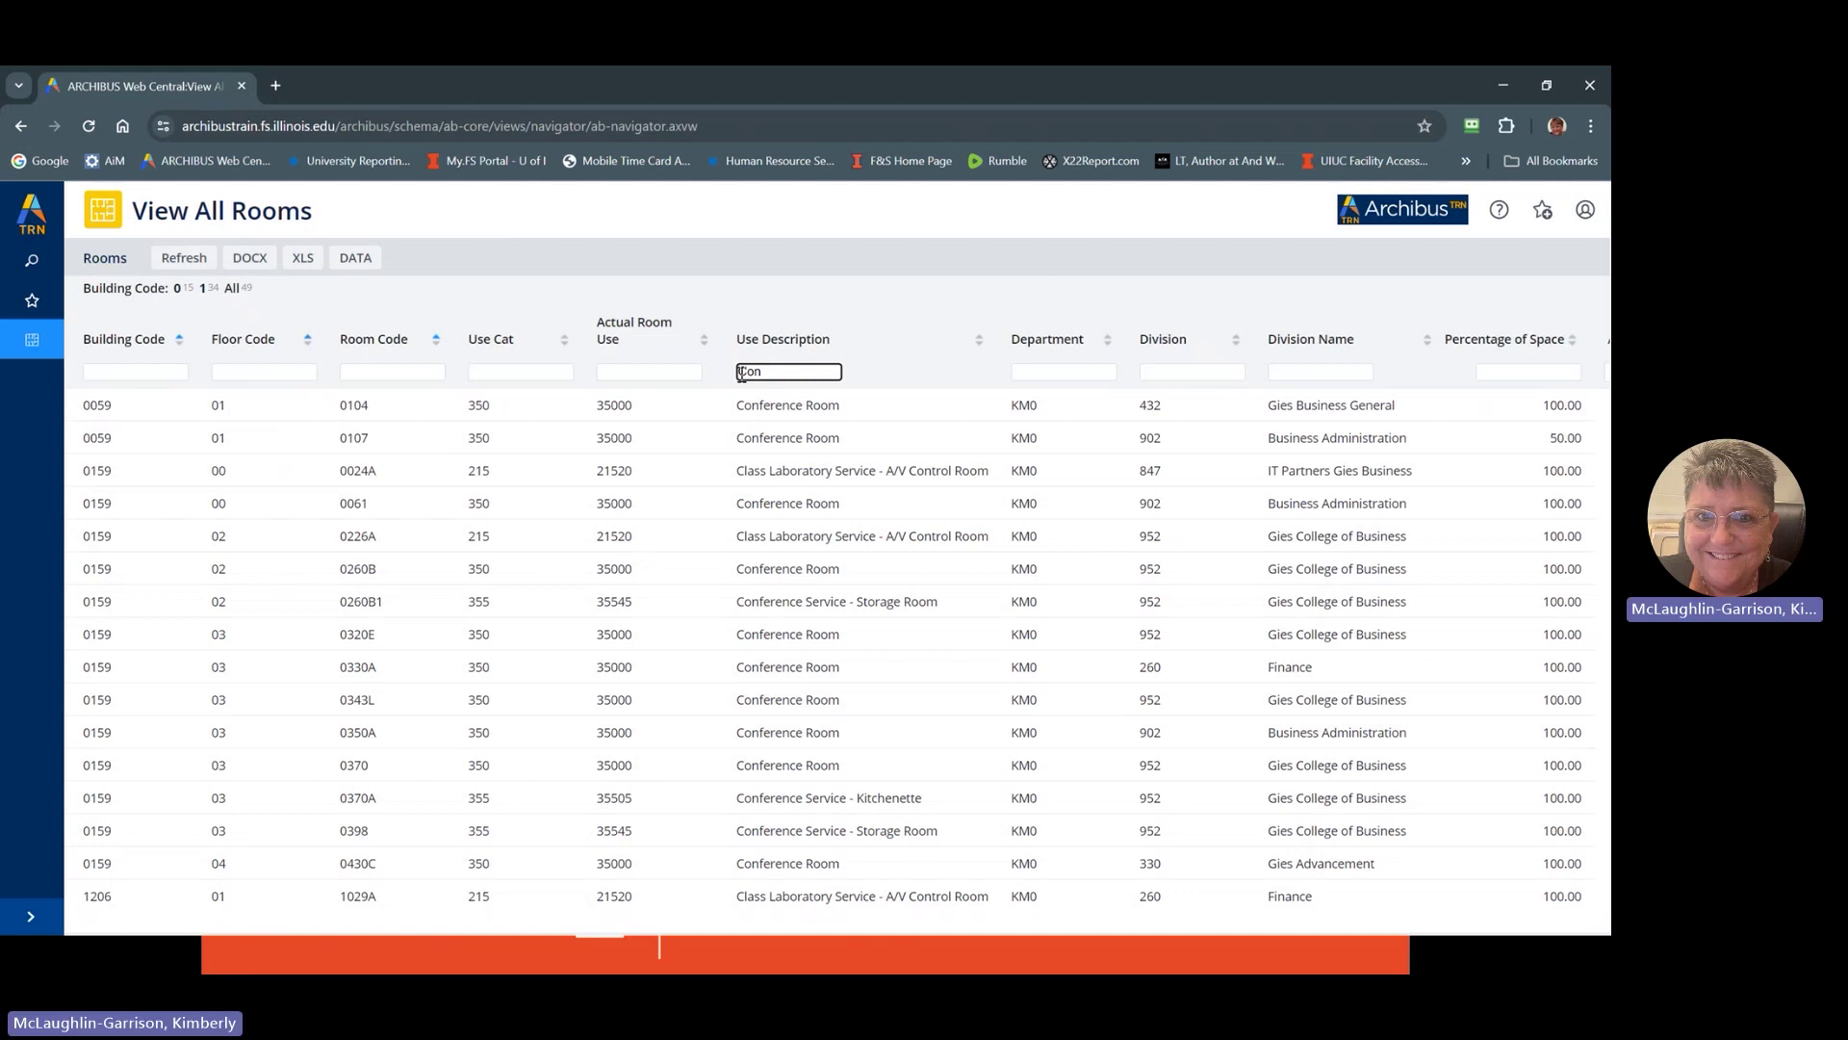
{"action": "type", "text": "ference"}
{"action": "key", "text": "Return"}
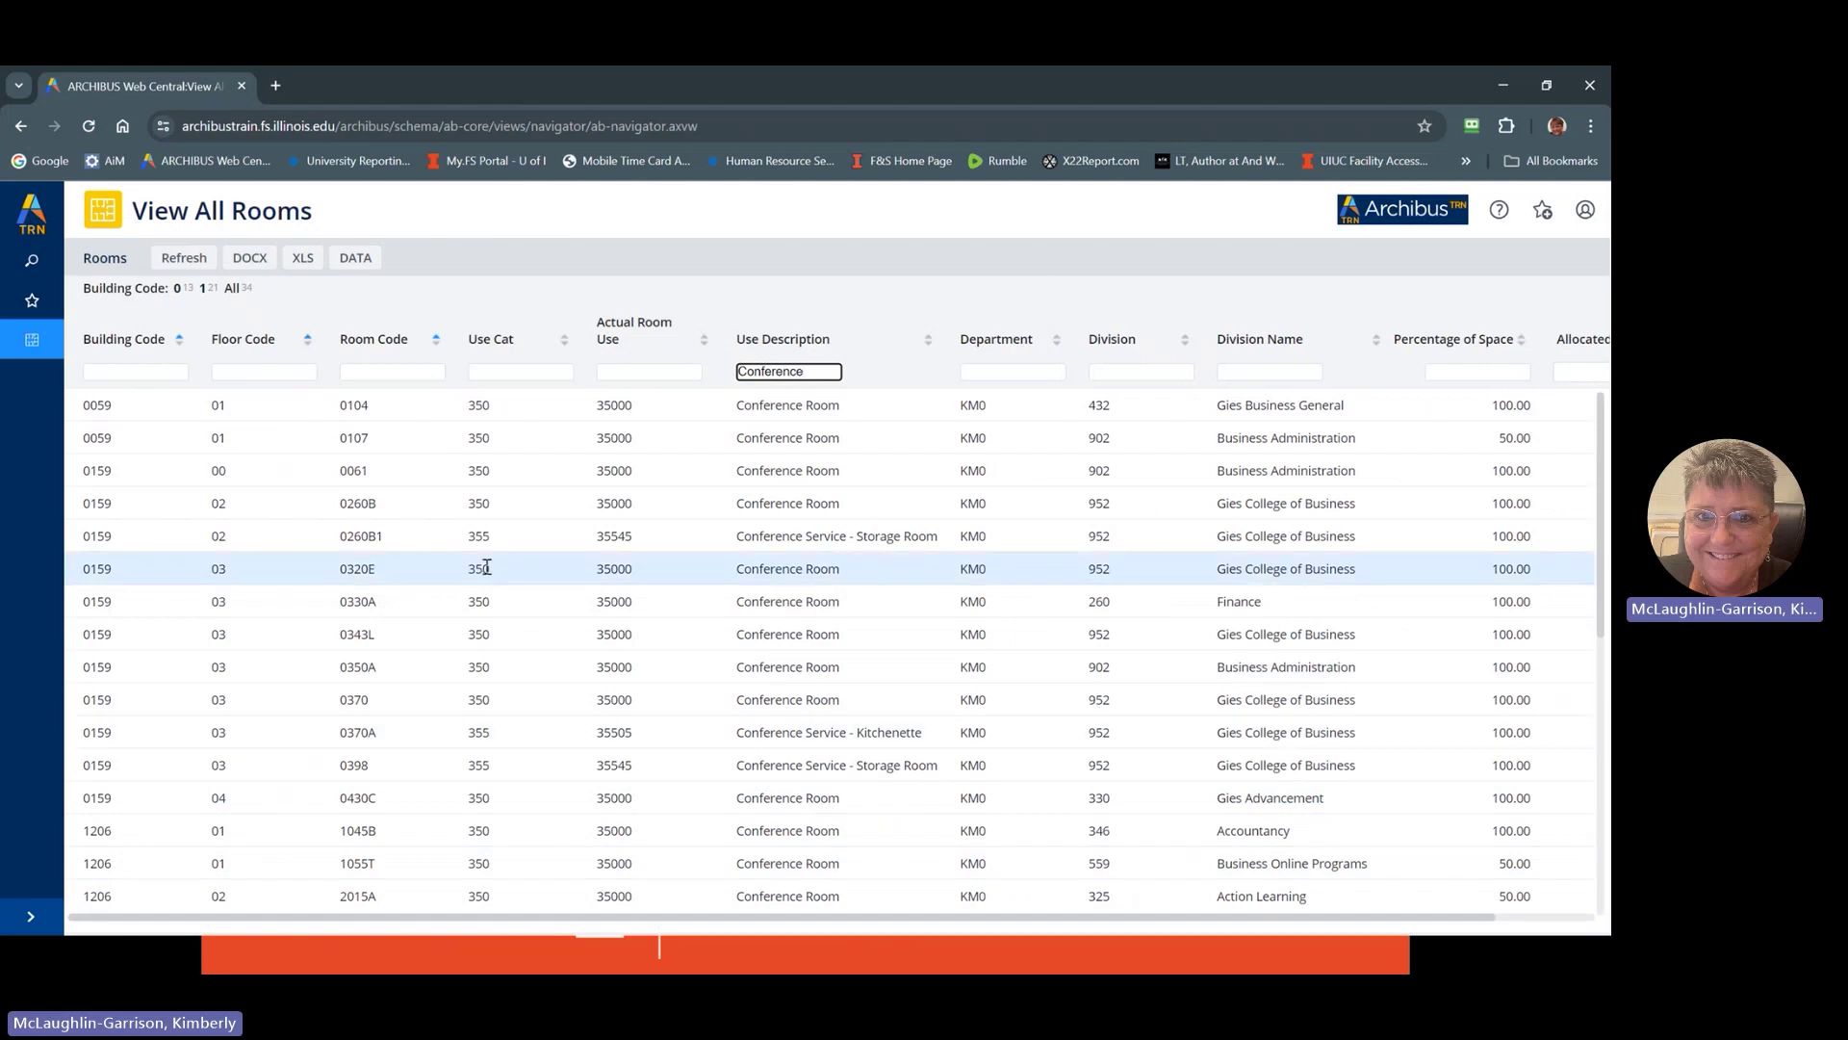
Export the Conference room list to XLS and open it in Excel
{"action": "scroll", "coordinate": [727, 601], "scroll_direction": "down", "scroll_amount": 5}
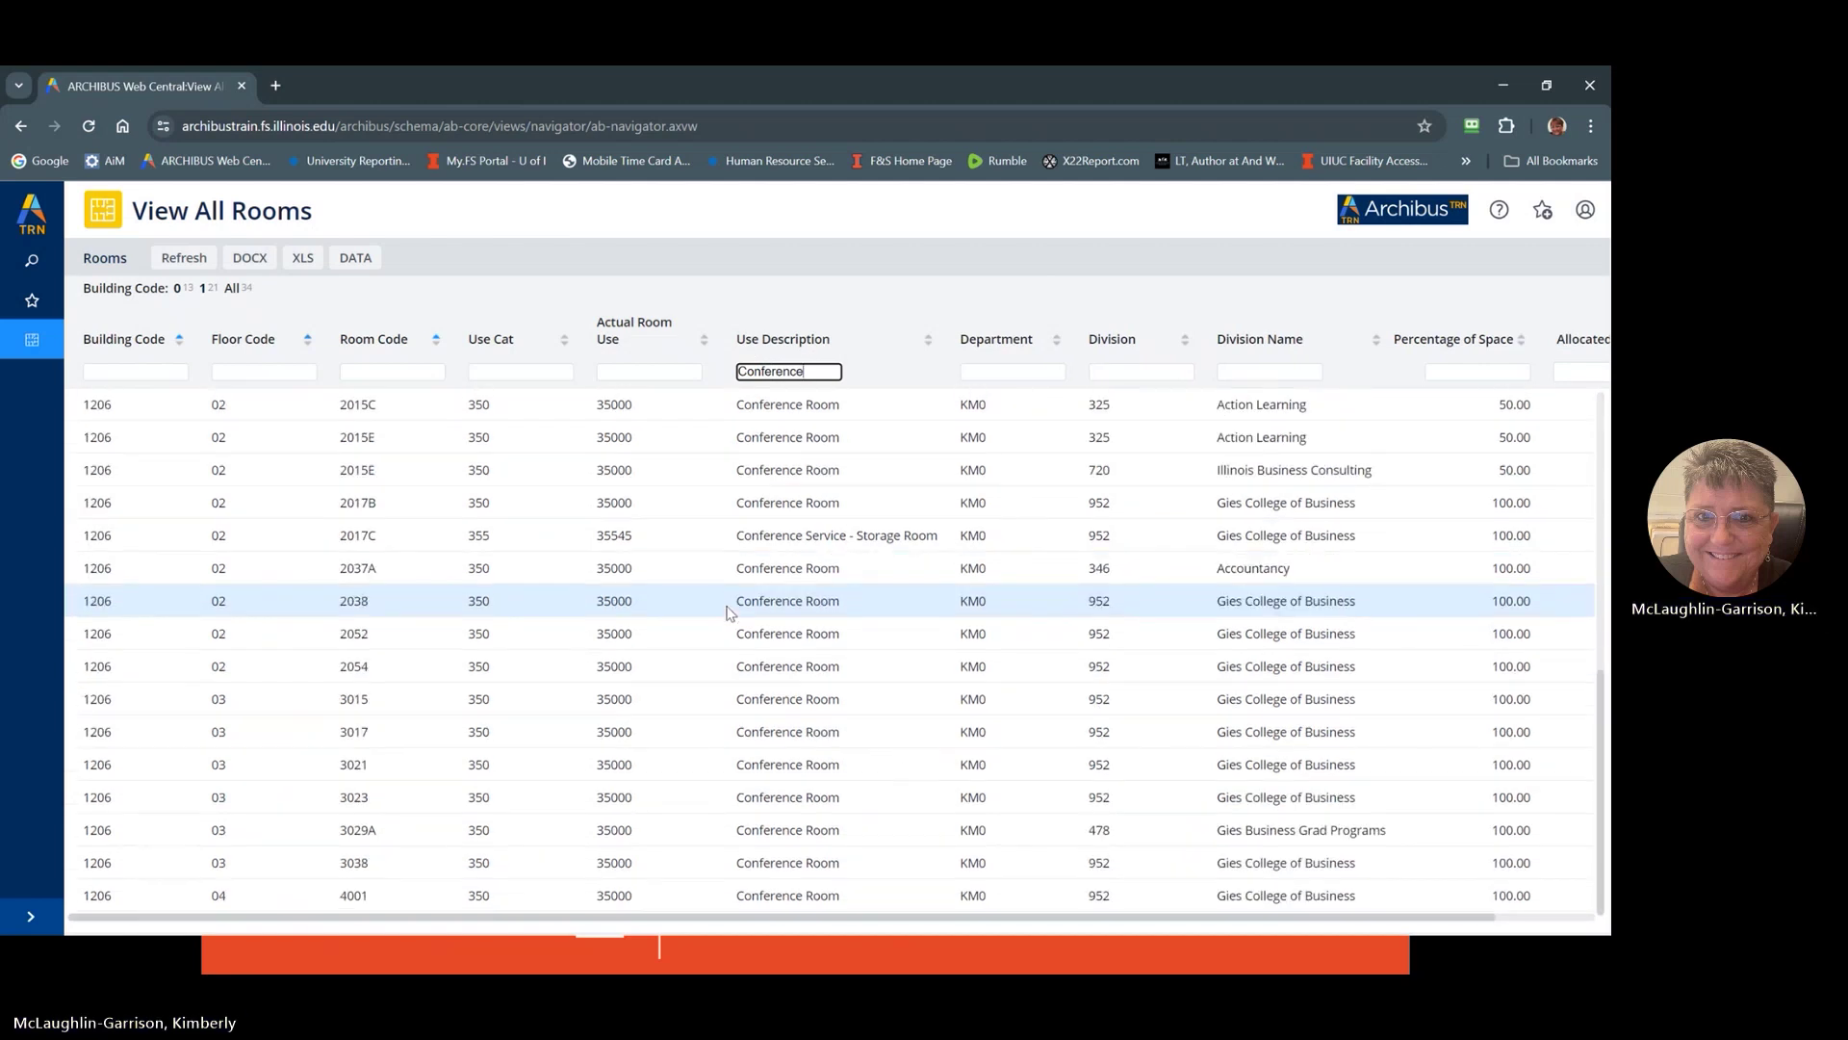
{"action": "scroll", "coordinate": [726, 605], "scroll_direction": "up", "scroll_amount": 5}
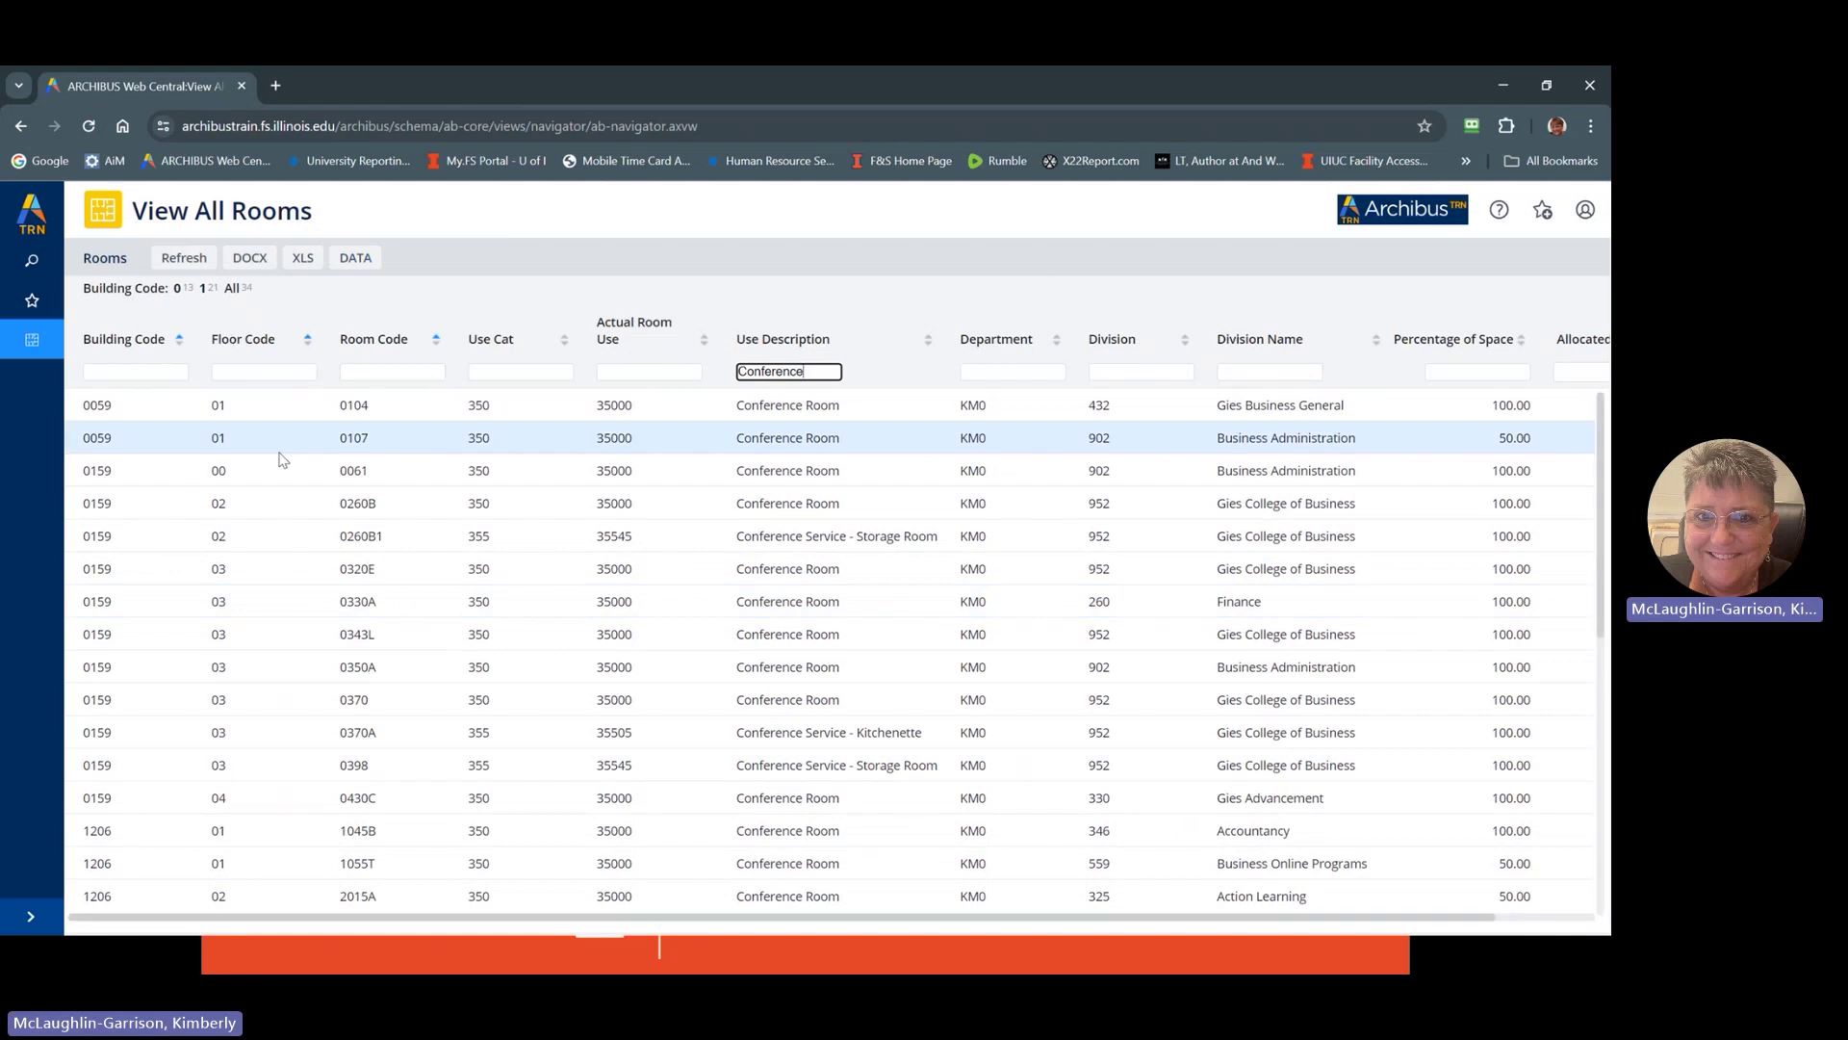
{"action": "left_click", "coordinate": [303, 260]}
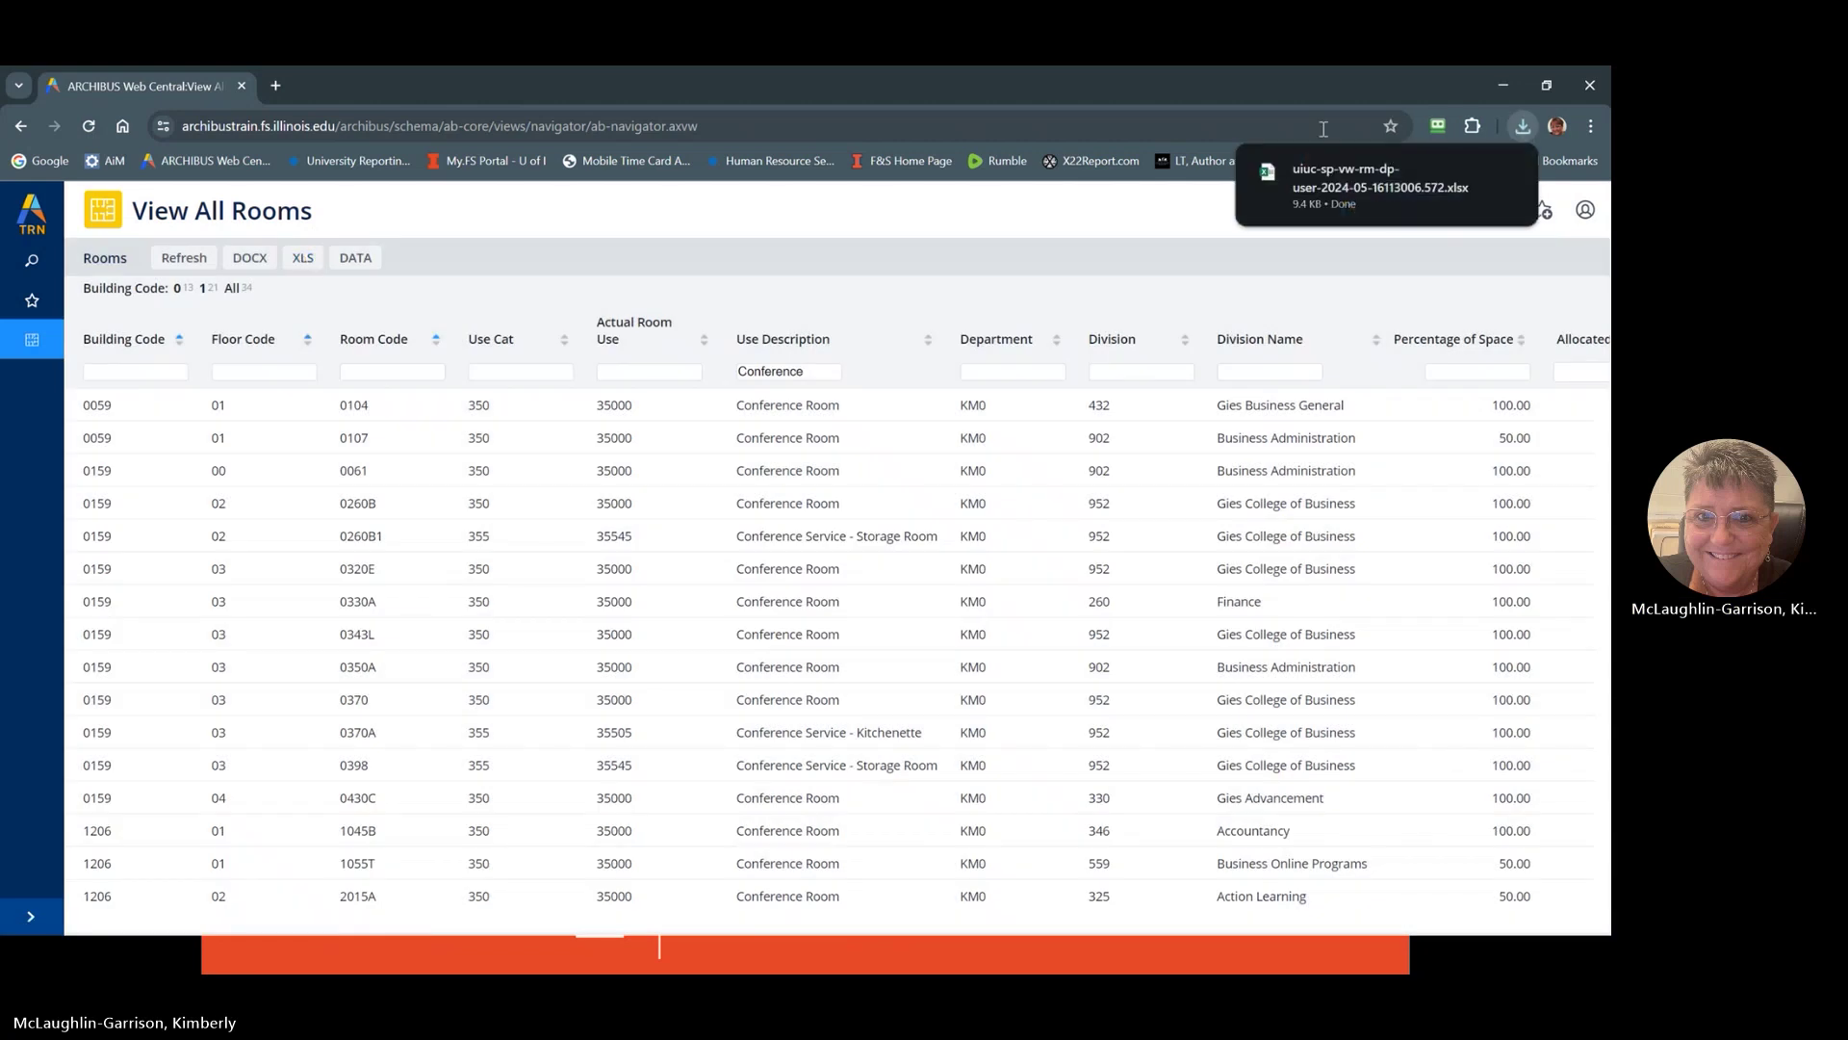
{"action": "left_click", "coordinate": [1362, 179]}
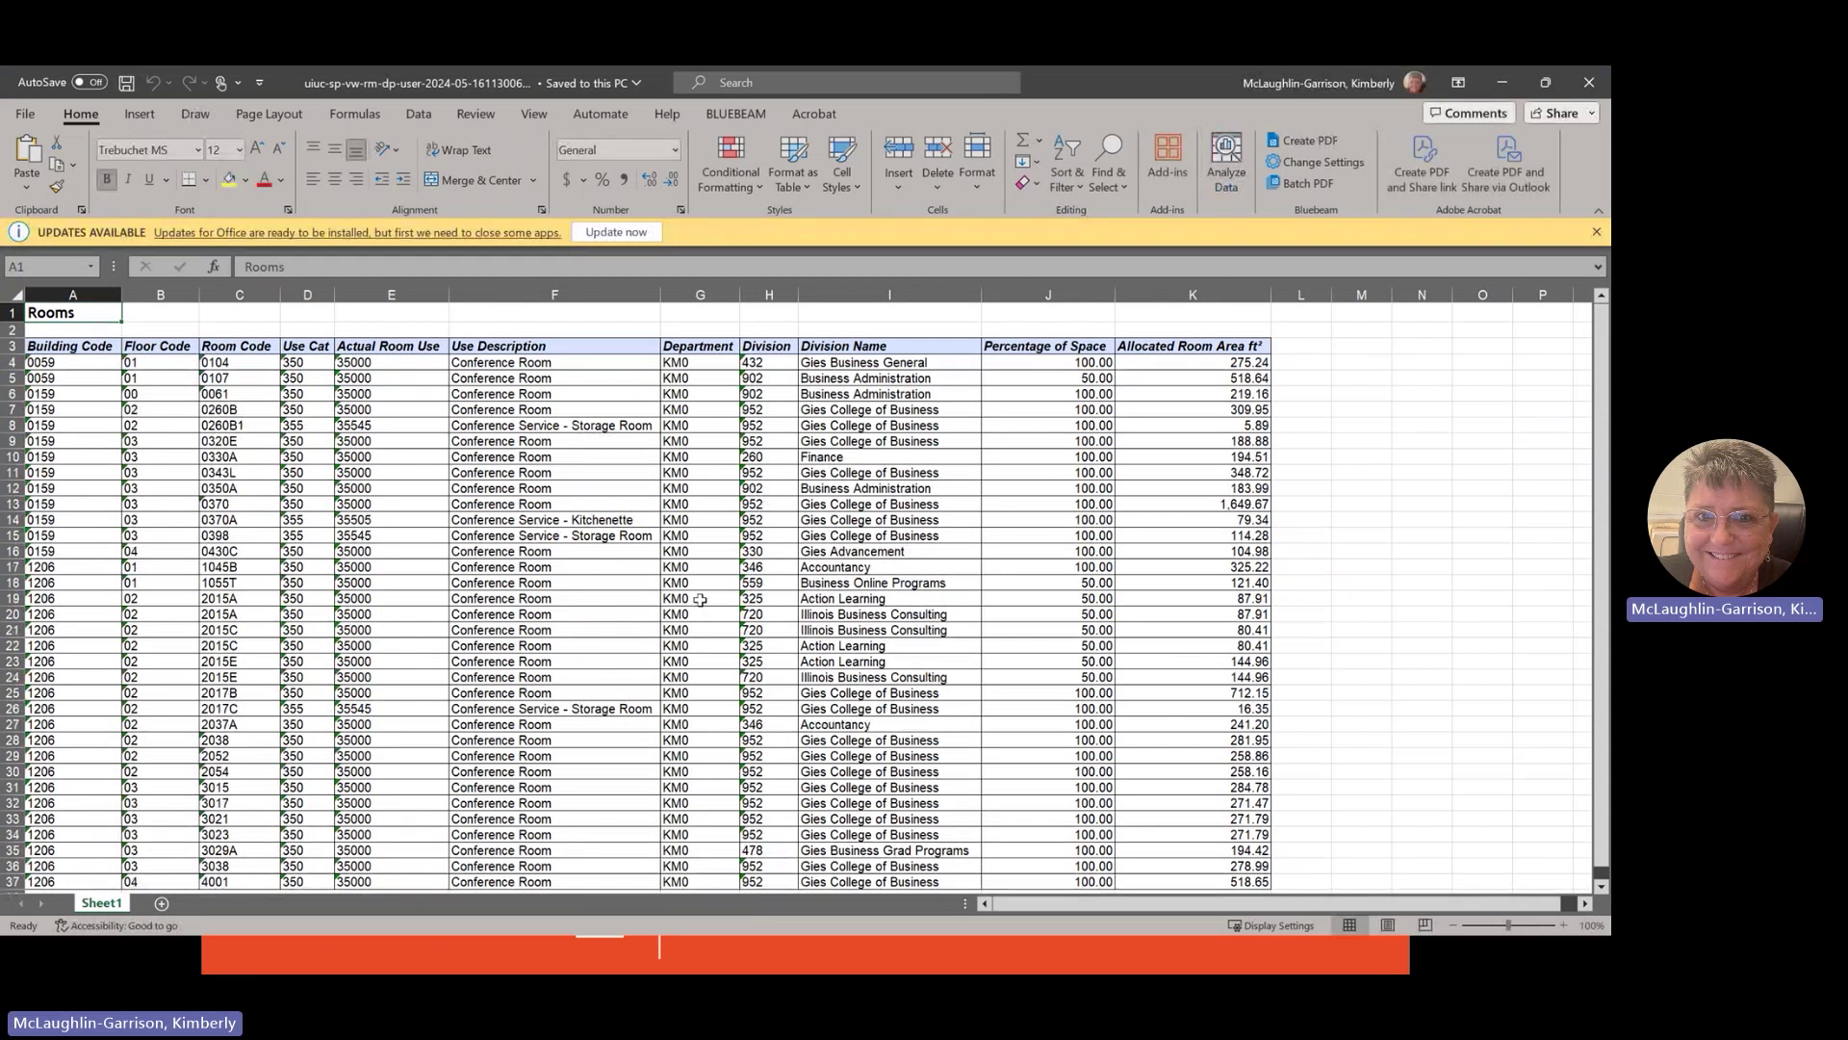
Look over the exported Rooms sheet, then close the Excel workbook
{"action": "scroll", "coordinate": [700, 599], "scroll_direction": "down", "scroll_amount": 2}
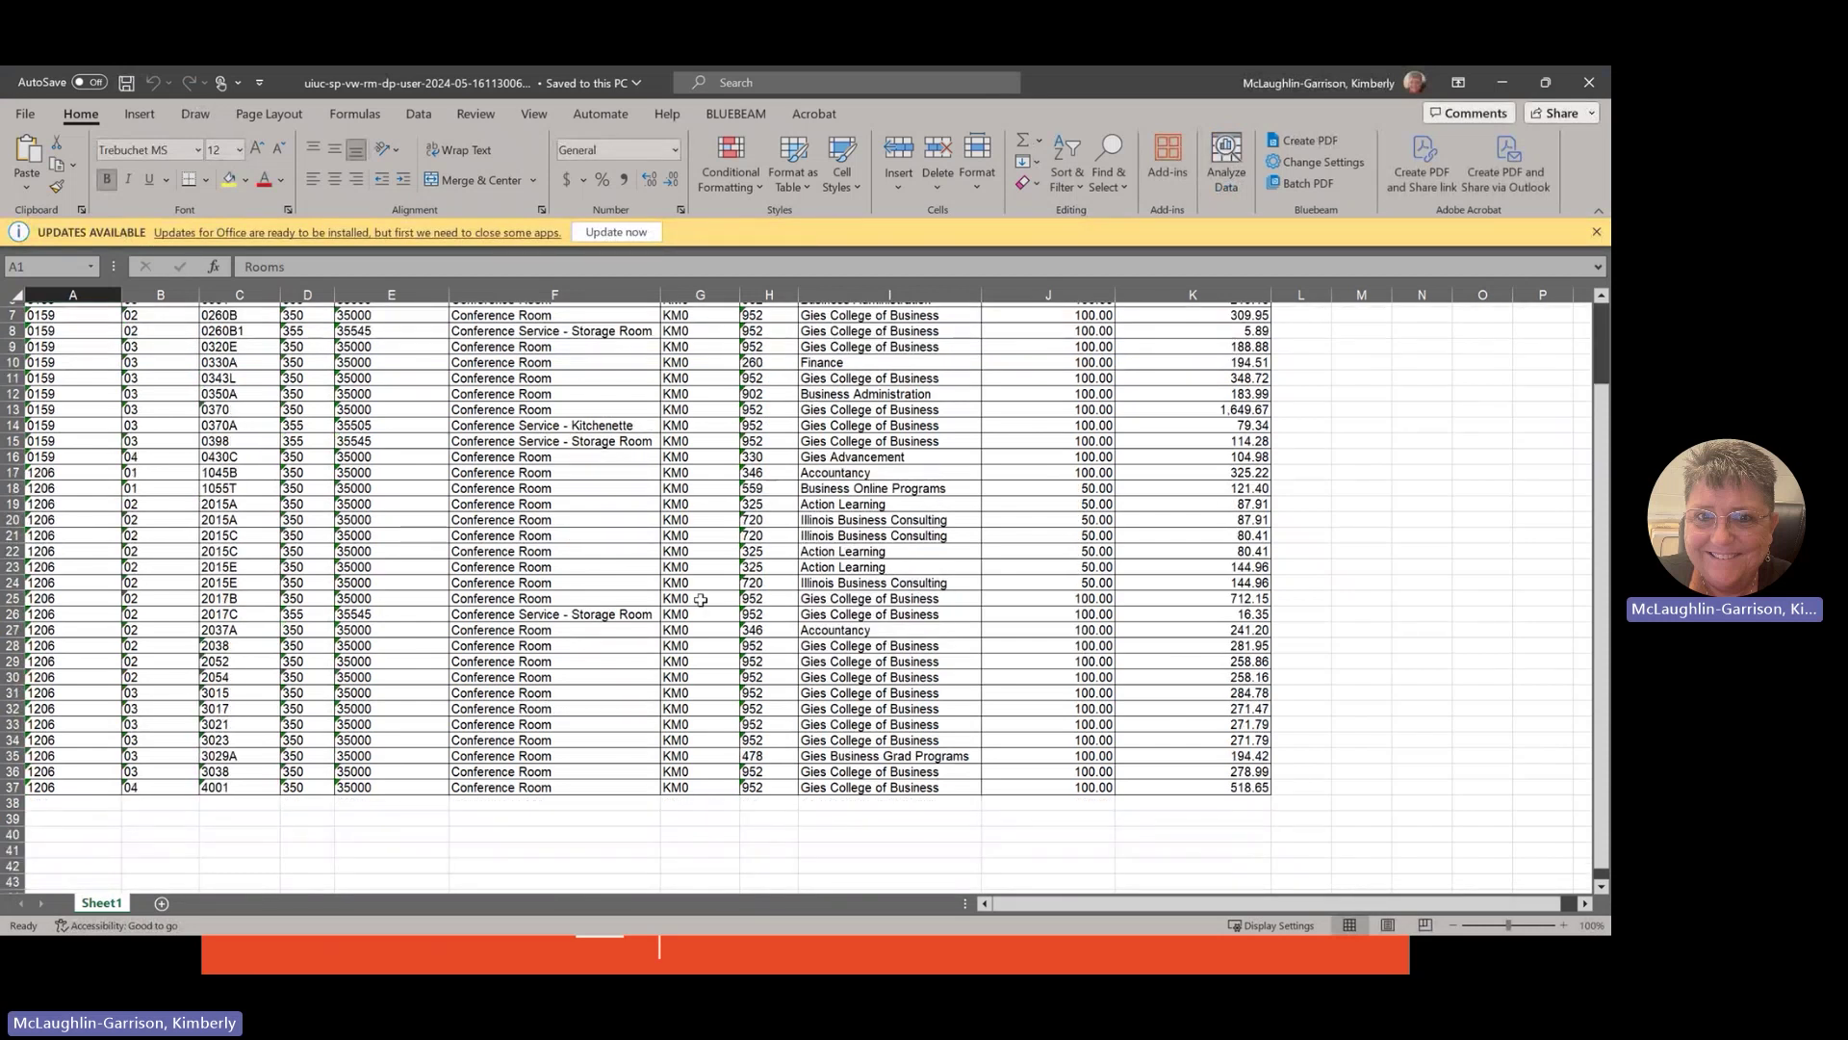
{"action": "left_click", "coordinate": [1589, 83]}
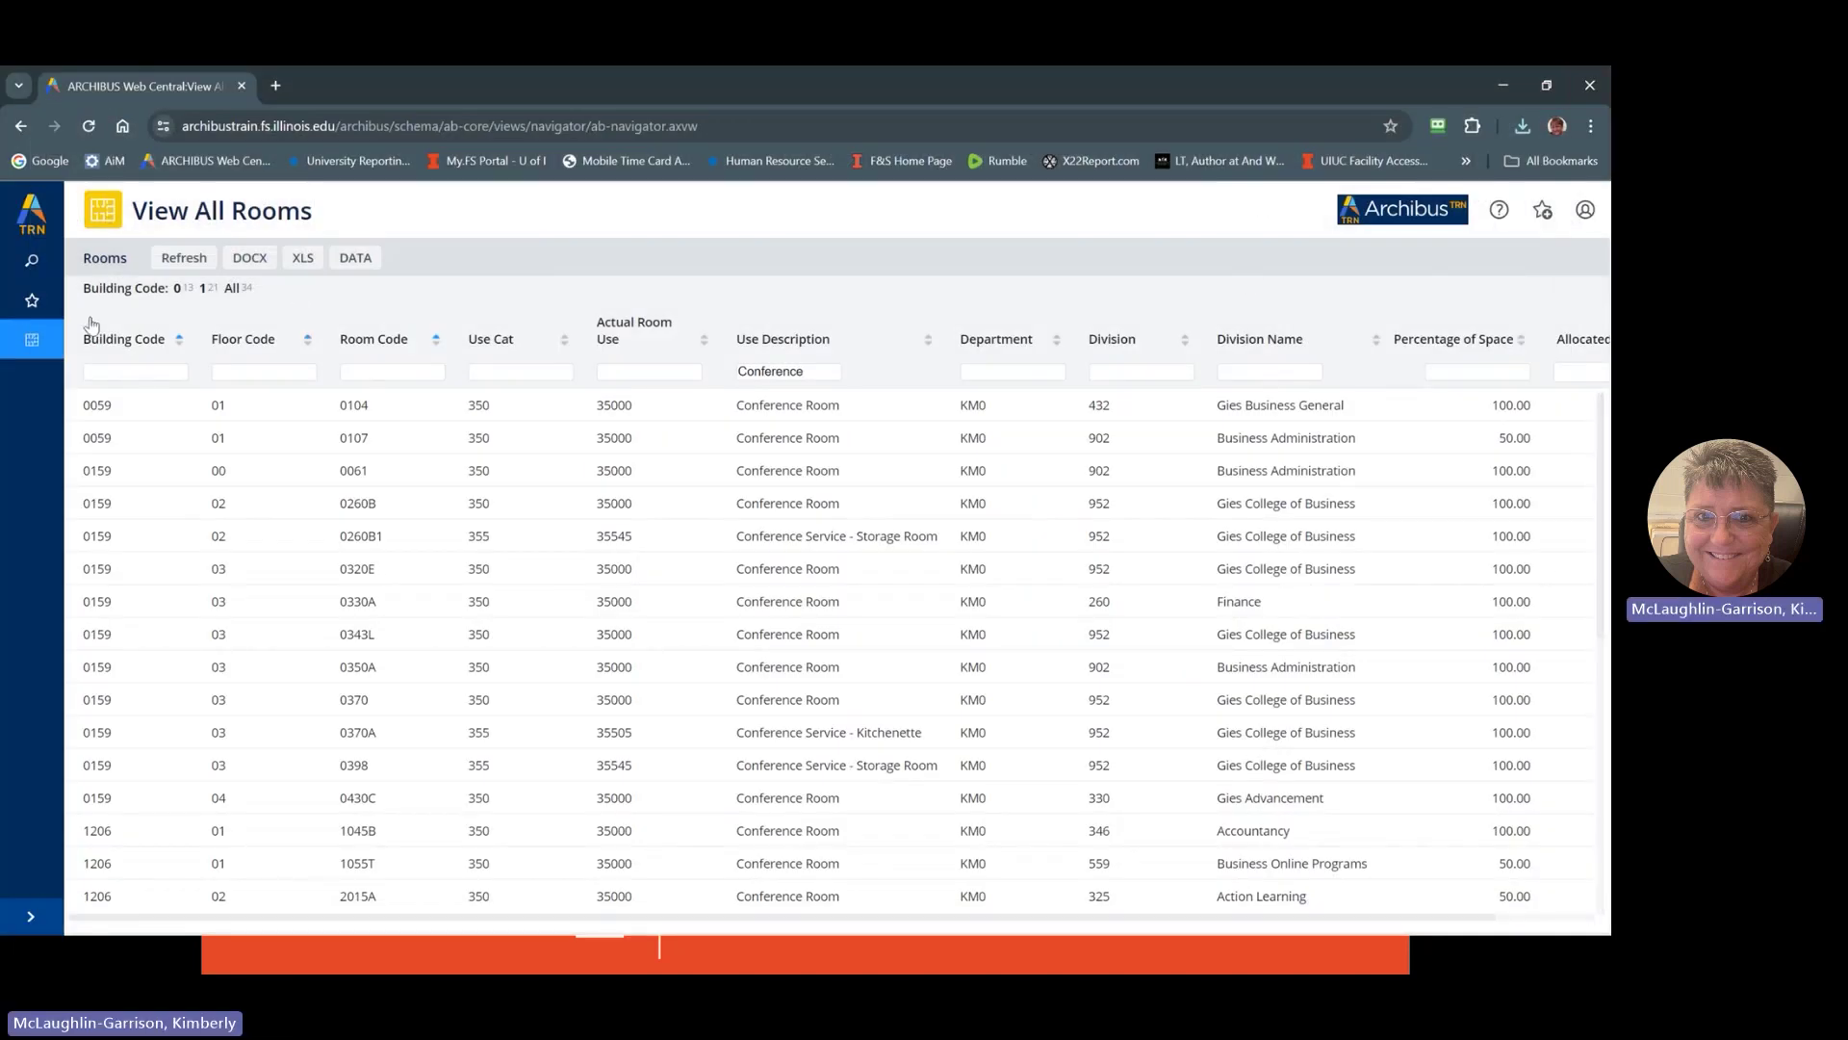
Open the Department Space task list from Favorites and browse its tasks
{"action": "left_click", "coordinate": [32, 306]}
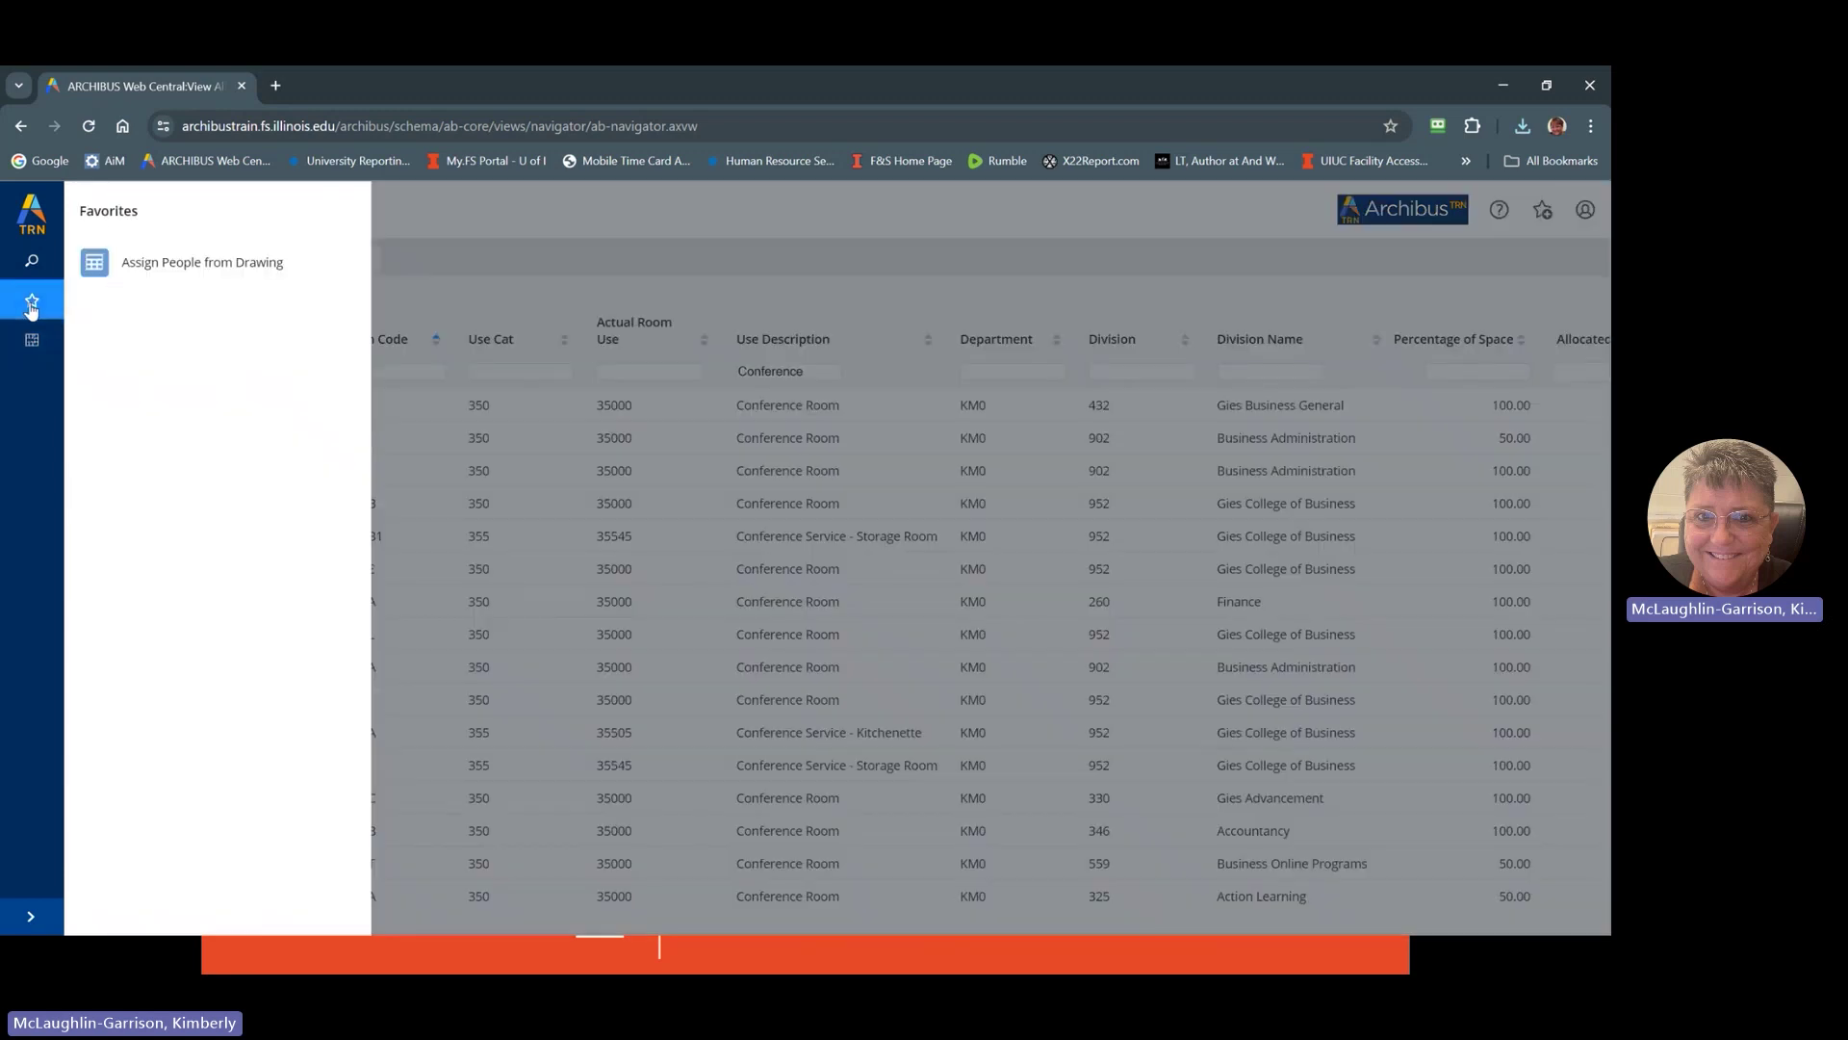
{"action": "left_click", "coordinate": [36, 342]}
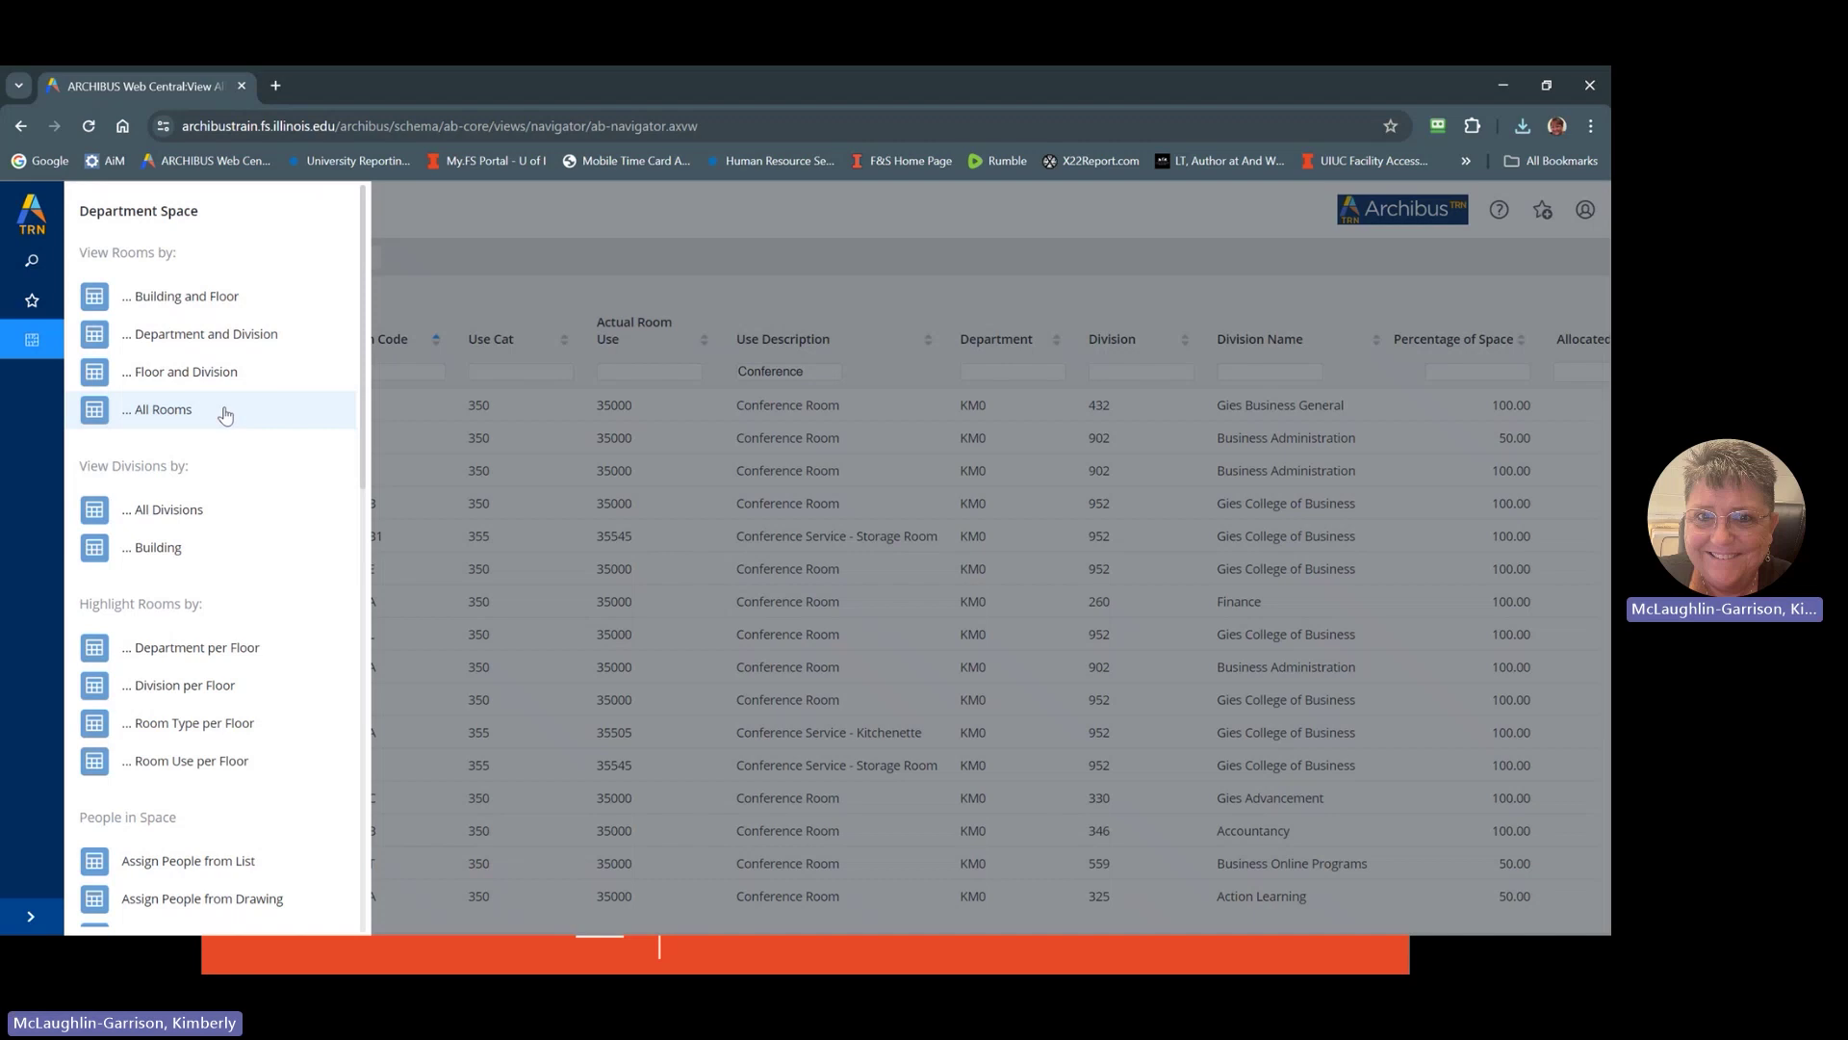
{"action": "scroll", "coordinate": [227, 414], "scroll_direction": "down", "scroll_amount": 5}
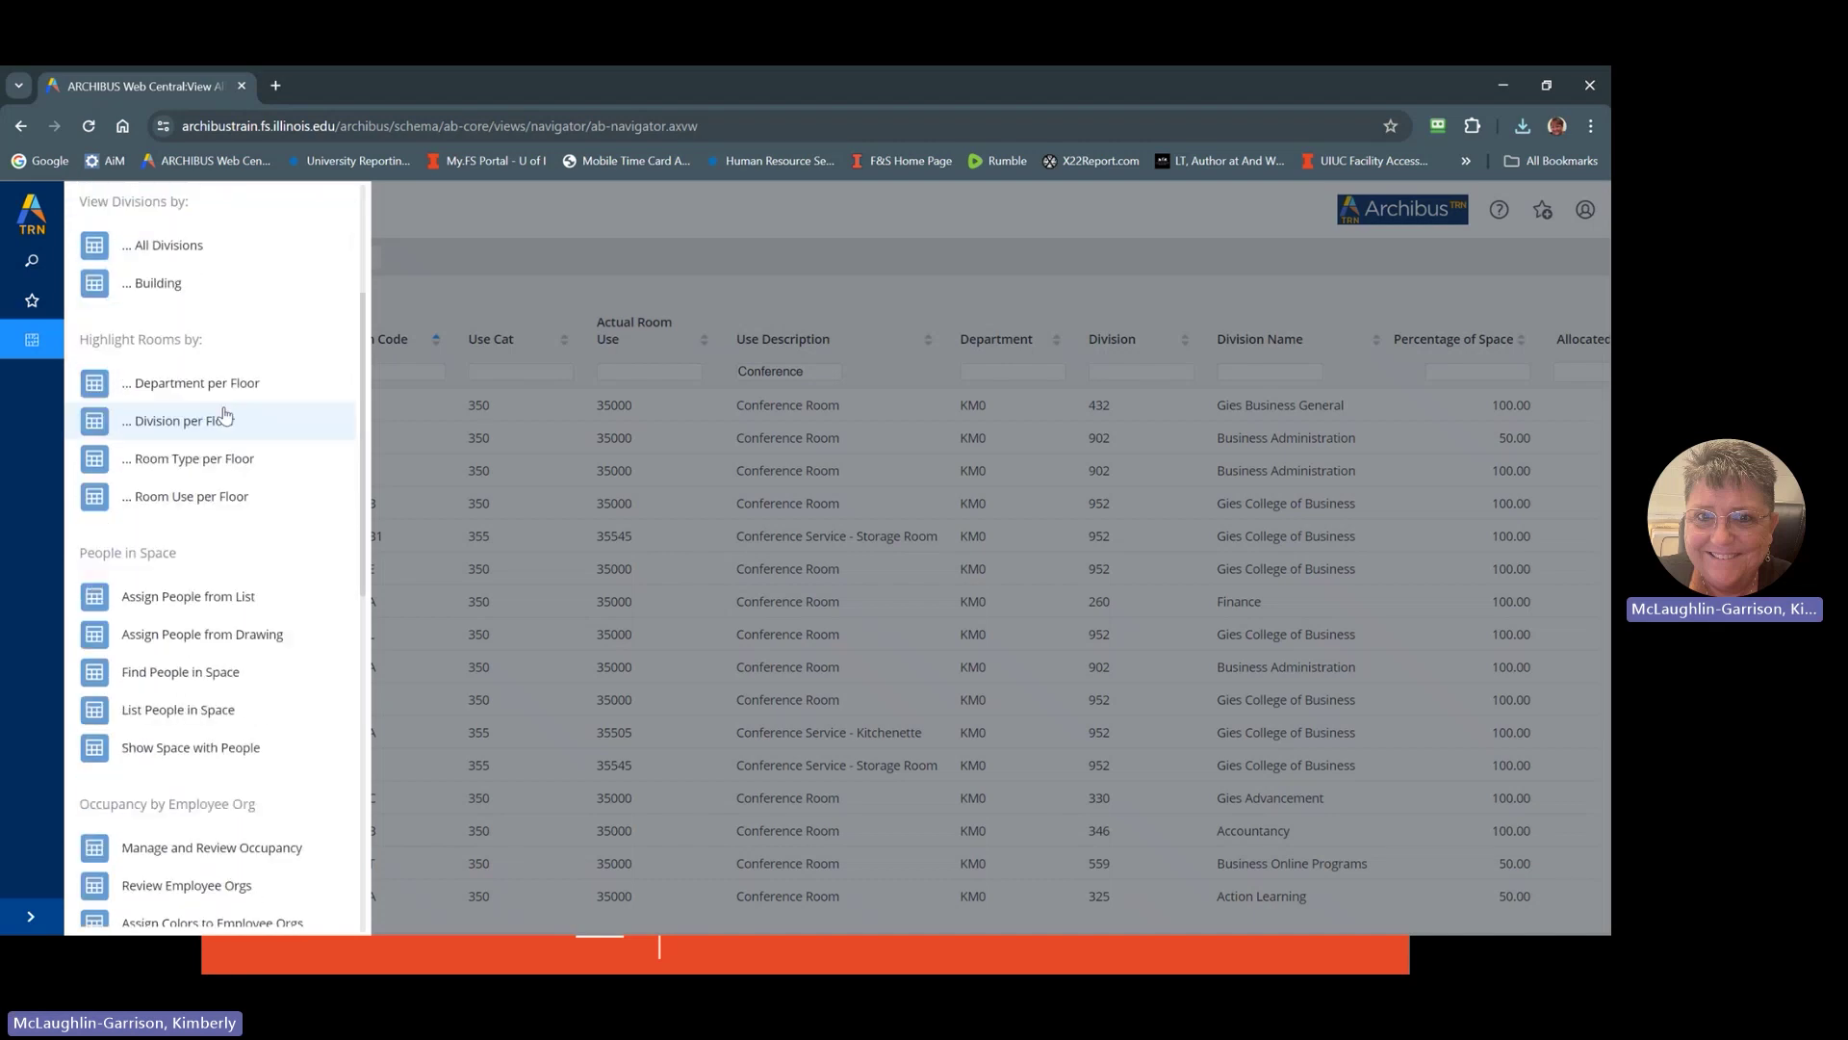
{"action": "scroll", "coordinate": [227, 414], "scroll_direction": "down", "scroll_amount": 1}
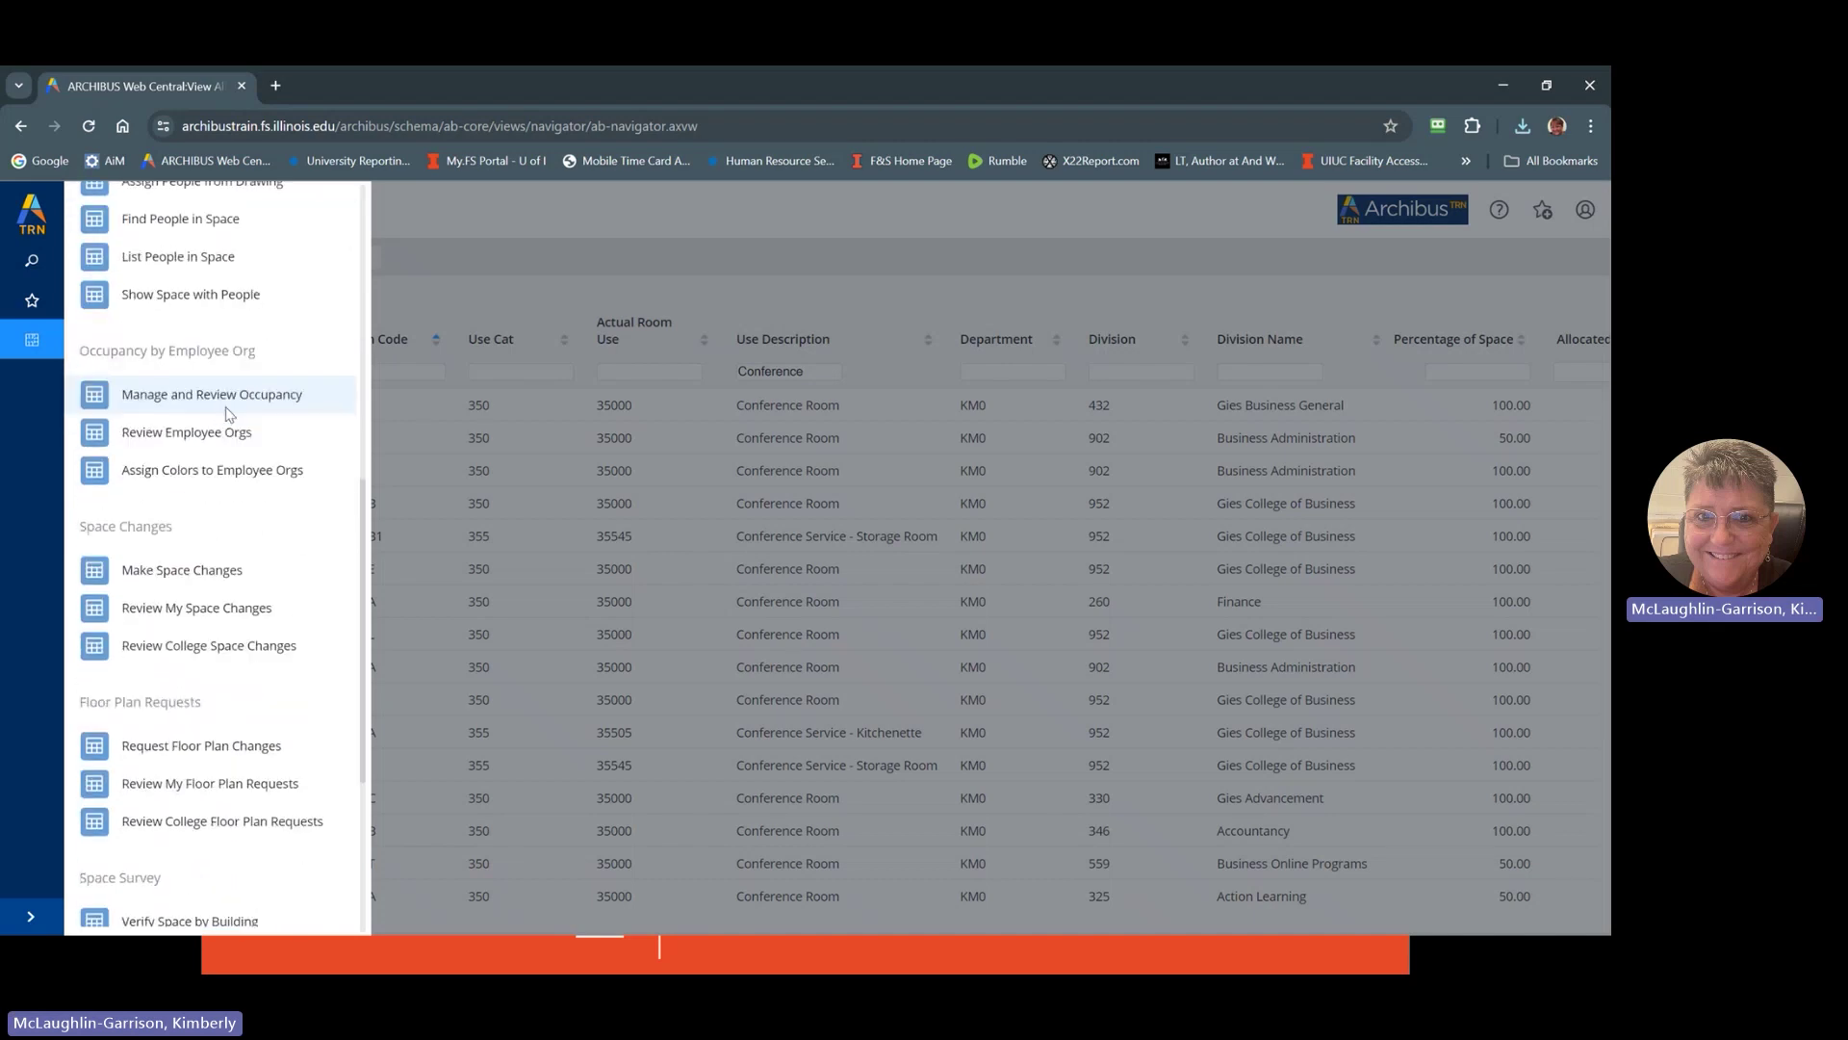
{"action": "scroll", "coordinate": [226, 414], "scroll_direction": "up", "scroll_amount": 1}
{"action": "scroll", "coordinate": [227, 414], "scroll_direction": "up", "scroll_amount": 1}
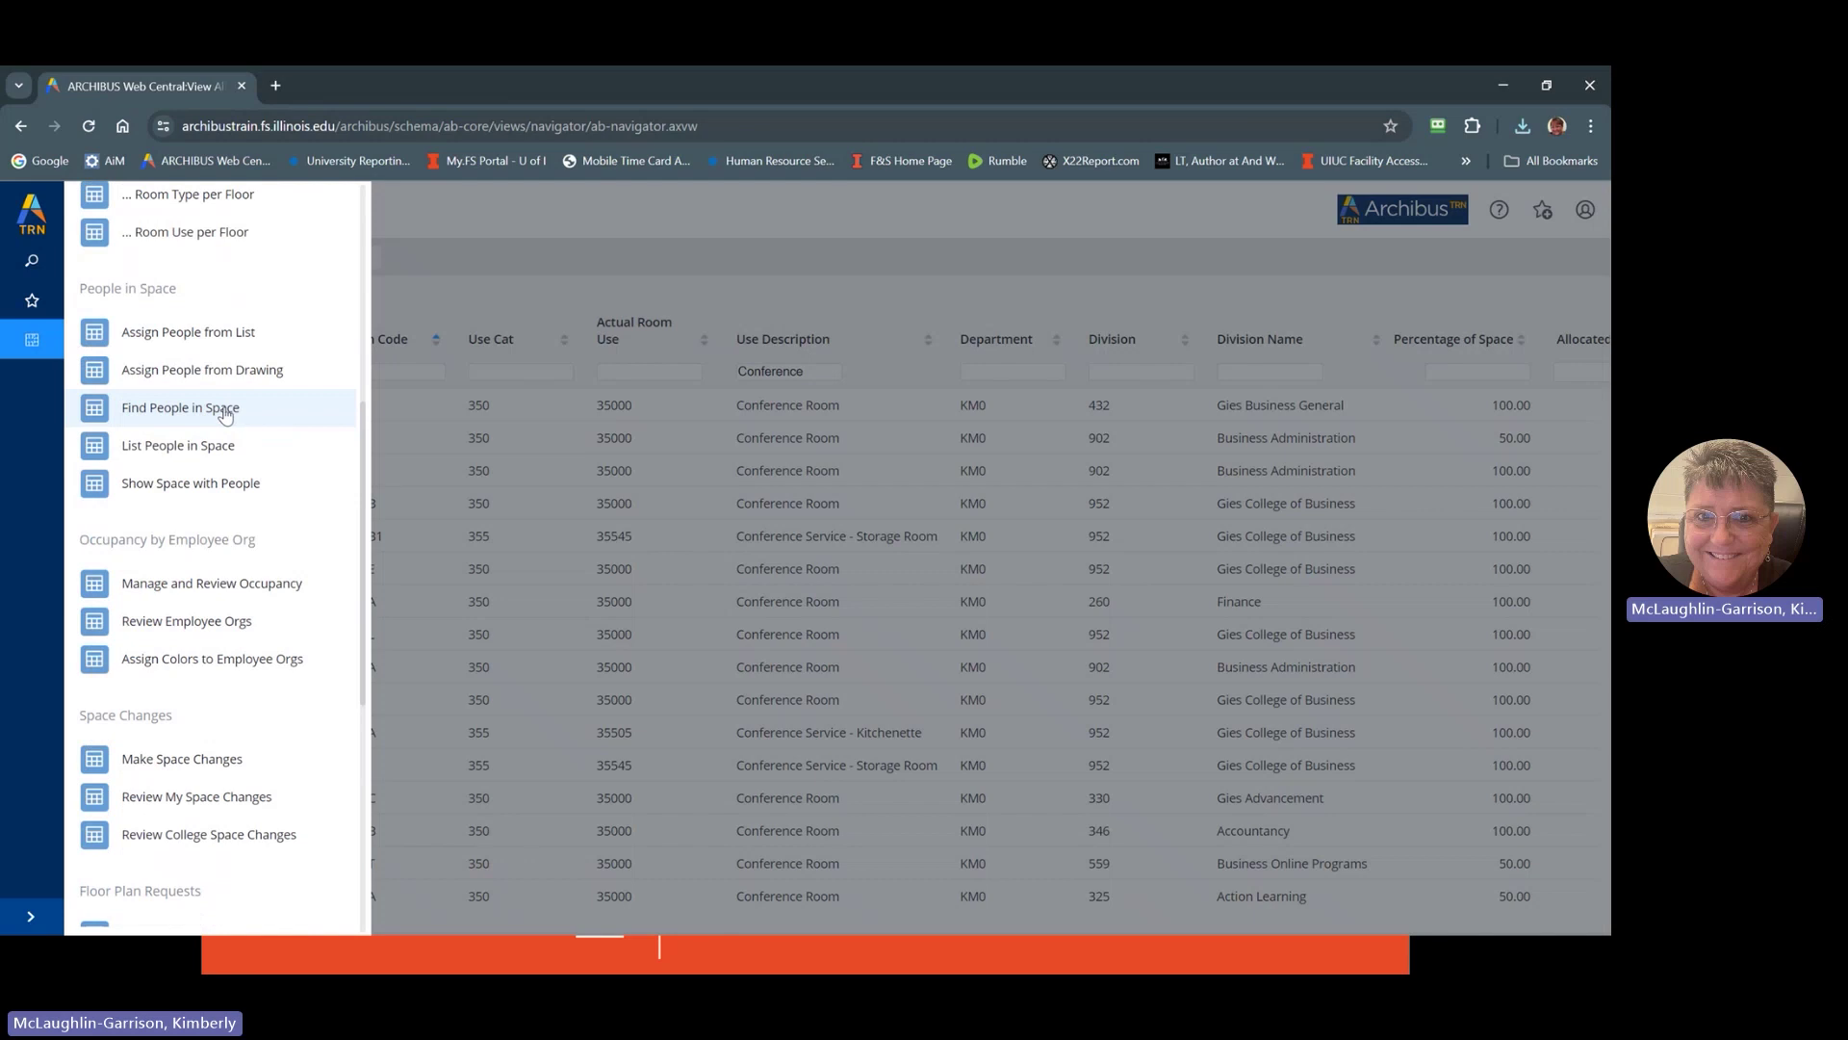